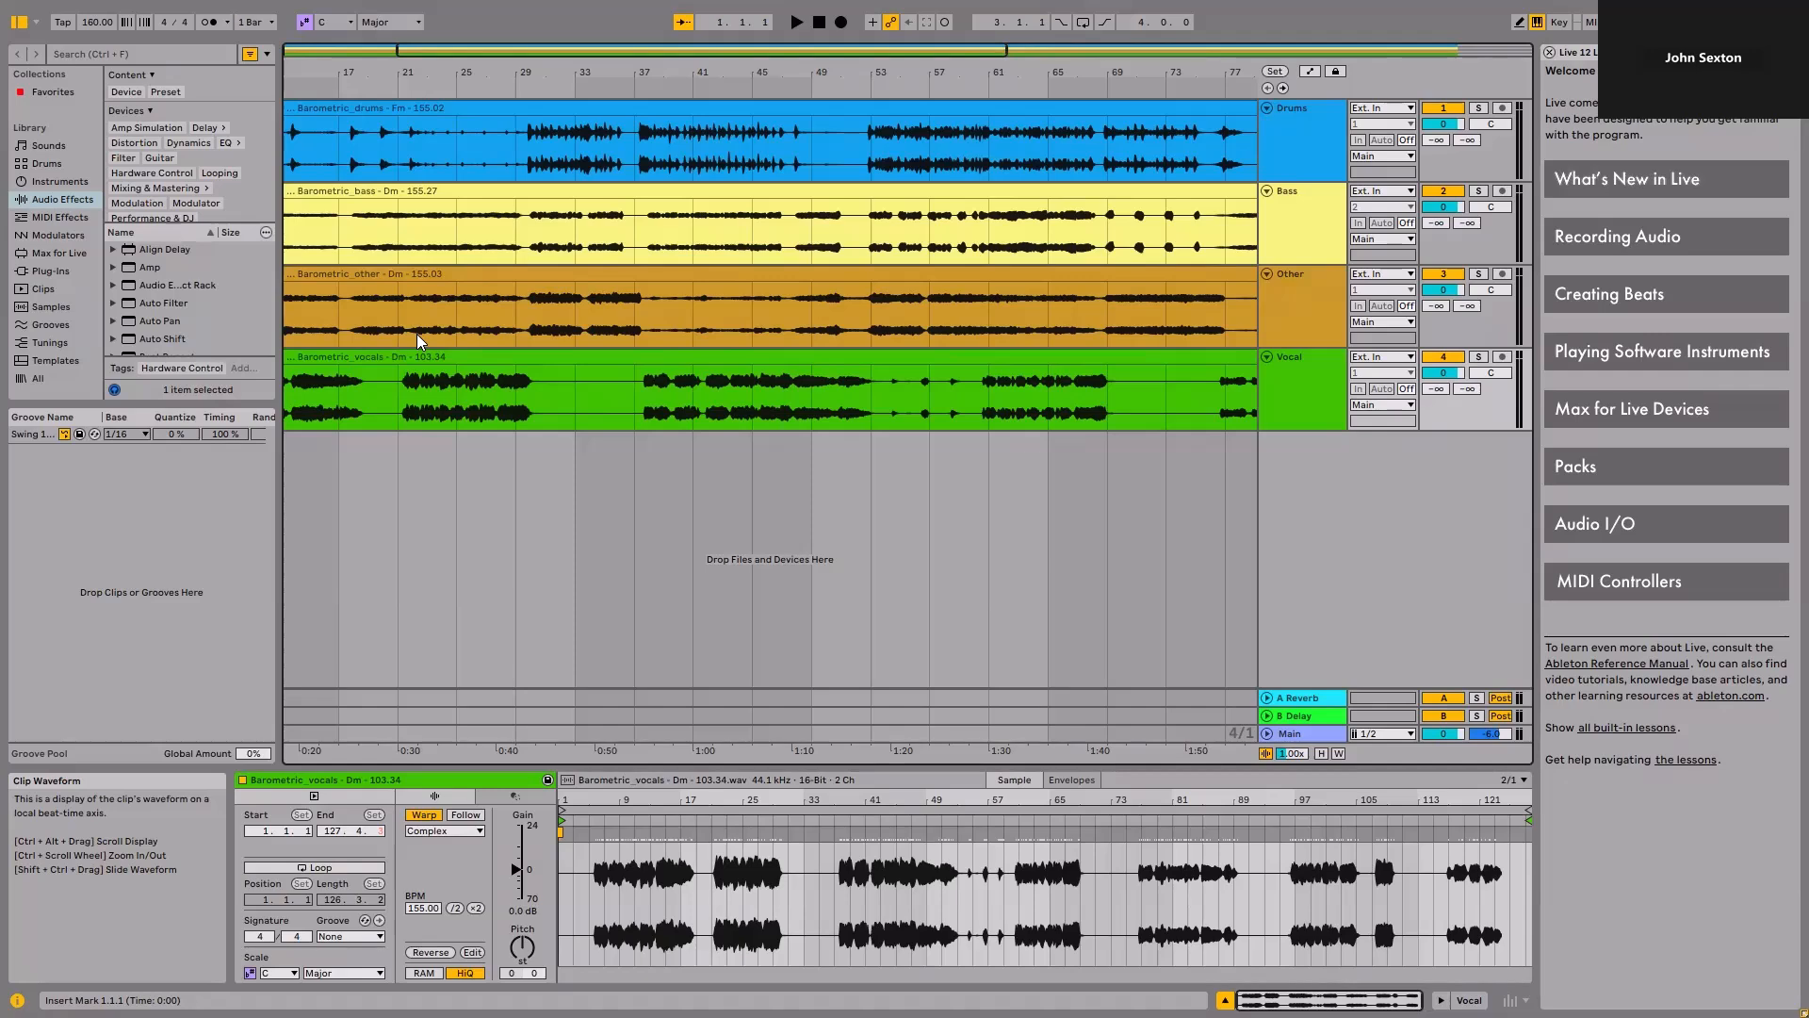
- Select the Drums track, play the arrangement from the start through the first bars, and return to the beginning
click(421, 341)
key(Up)
key(Up)
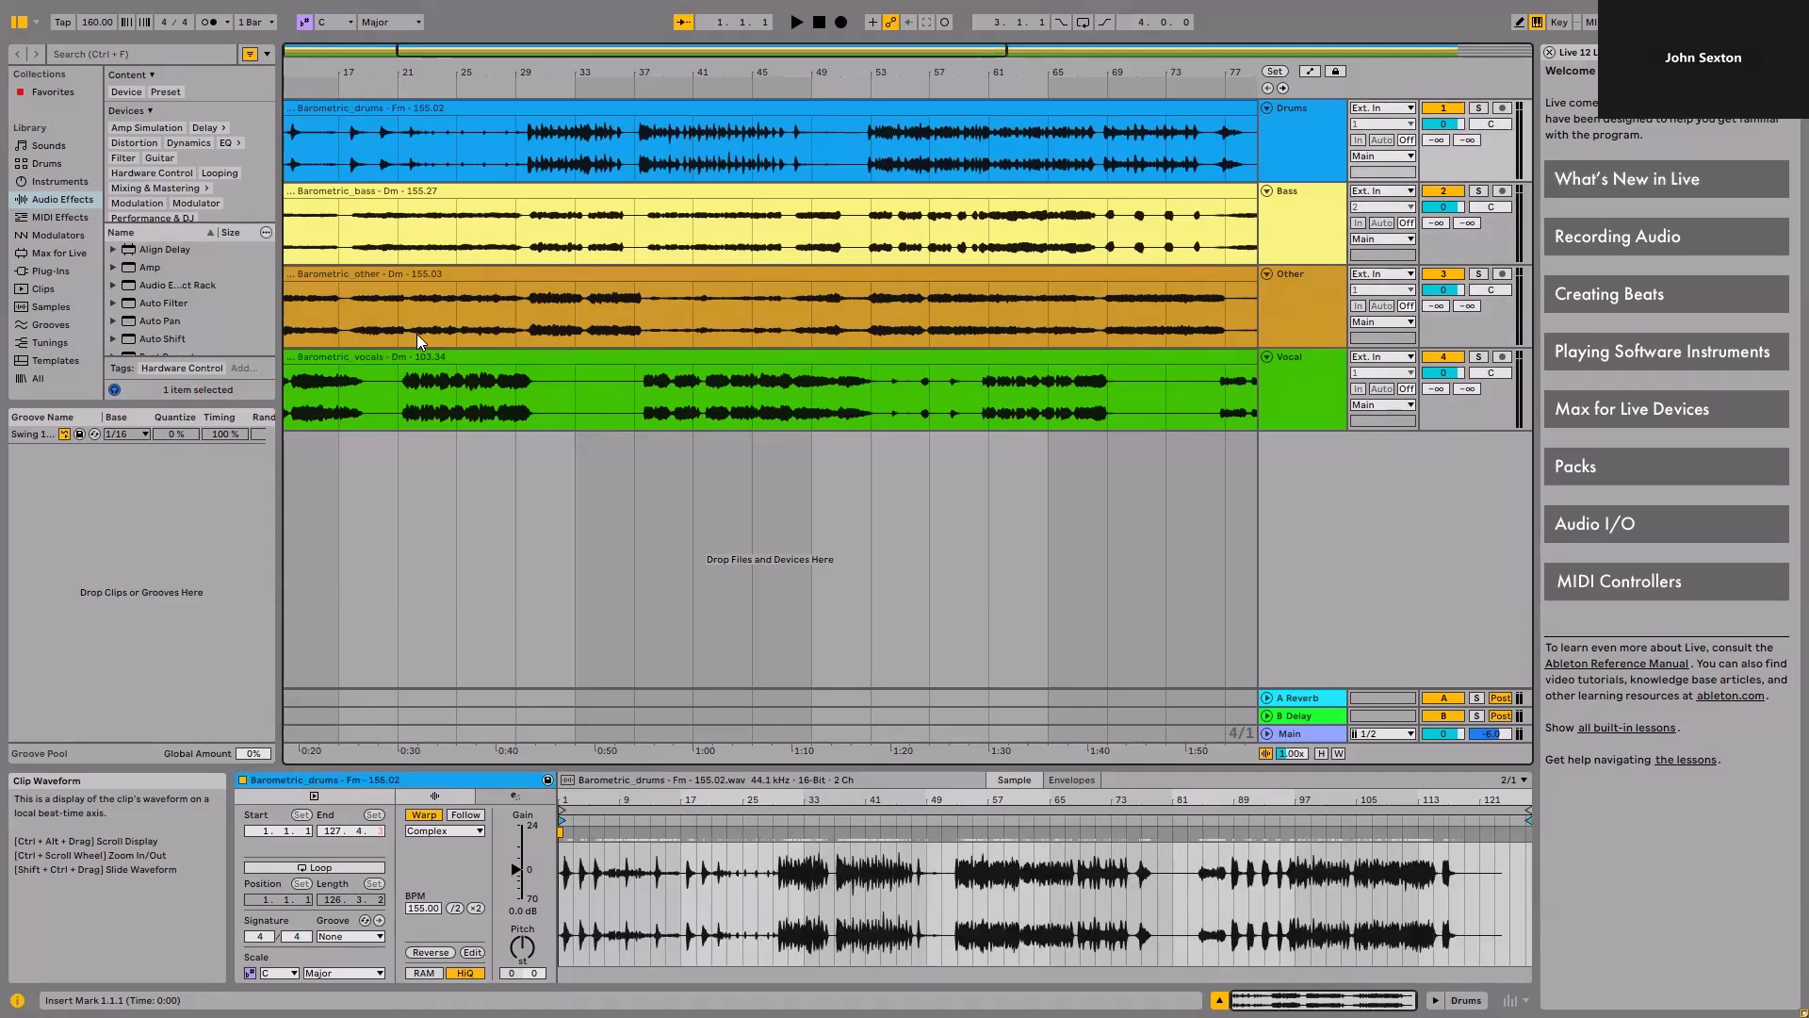
key(space)
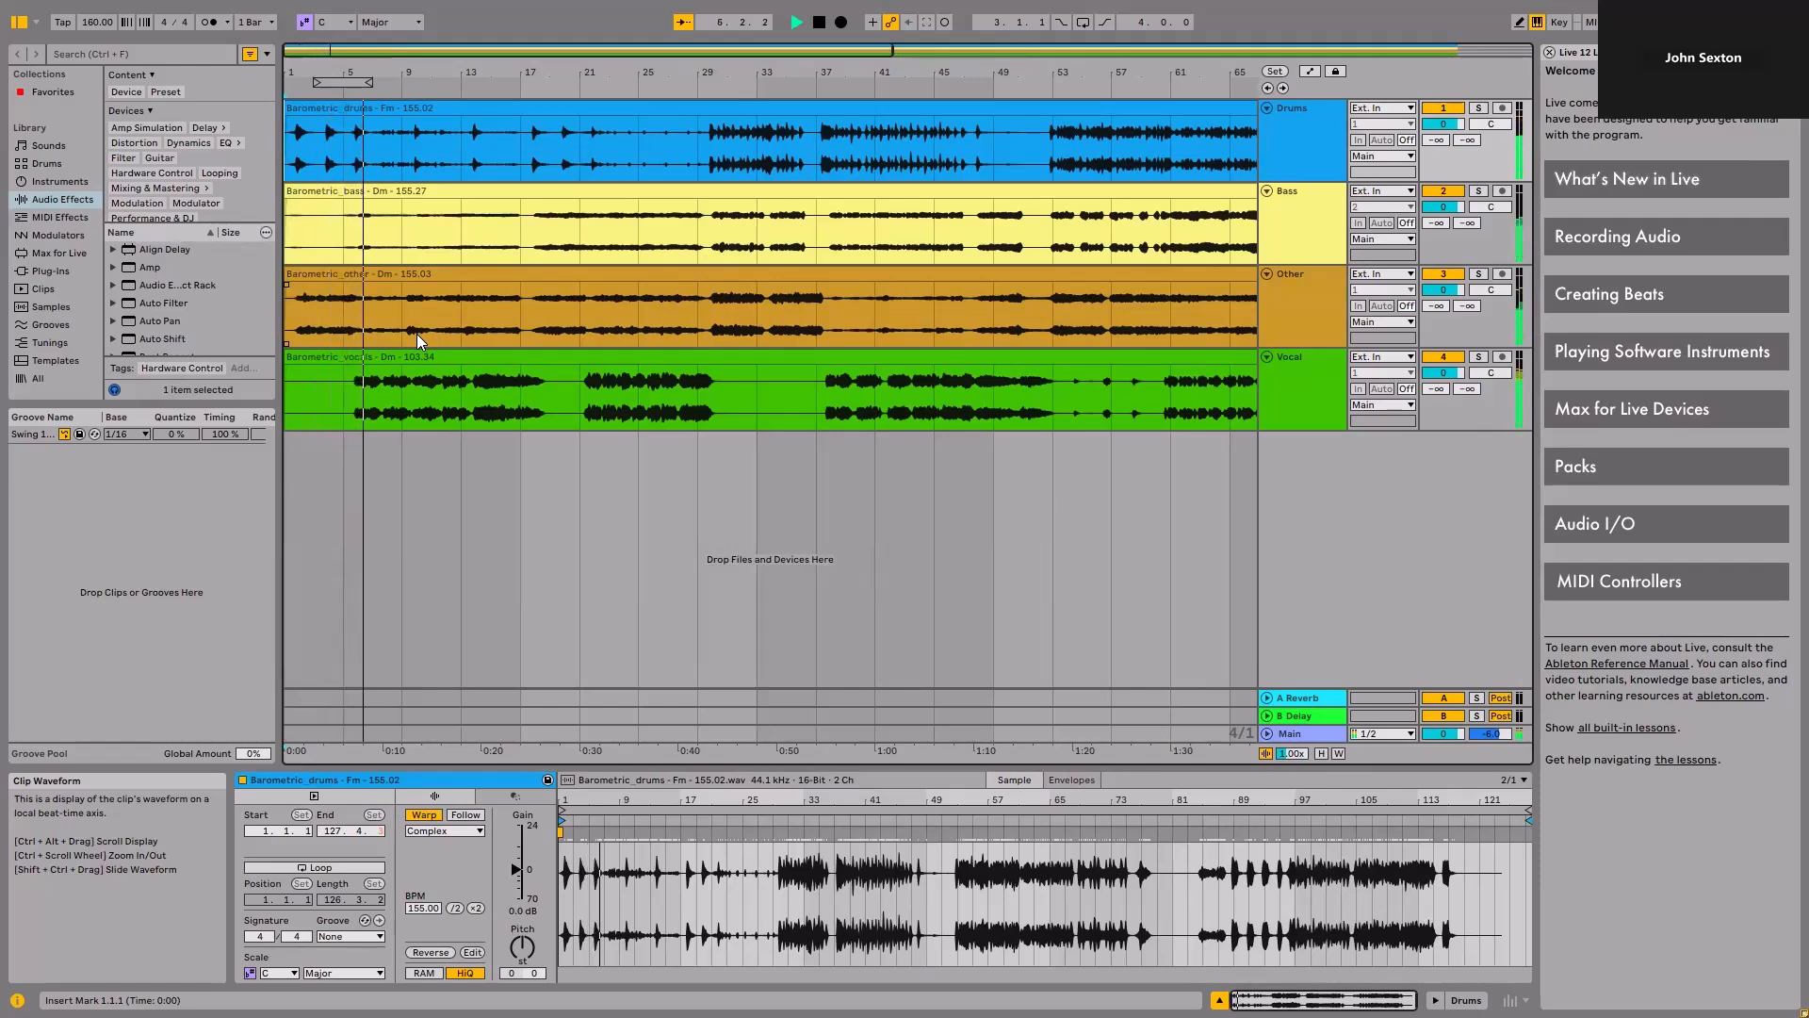
key(space)
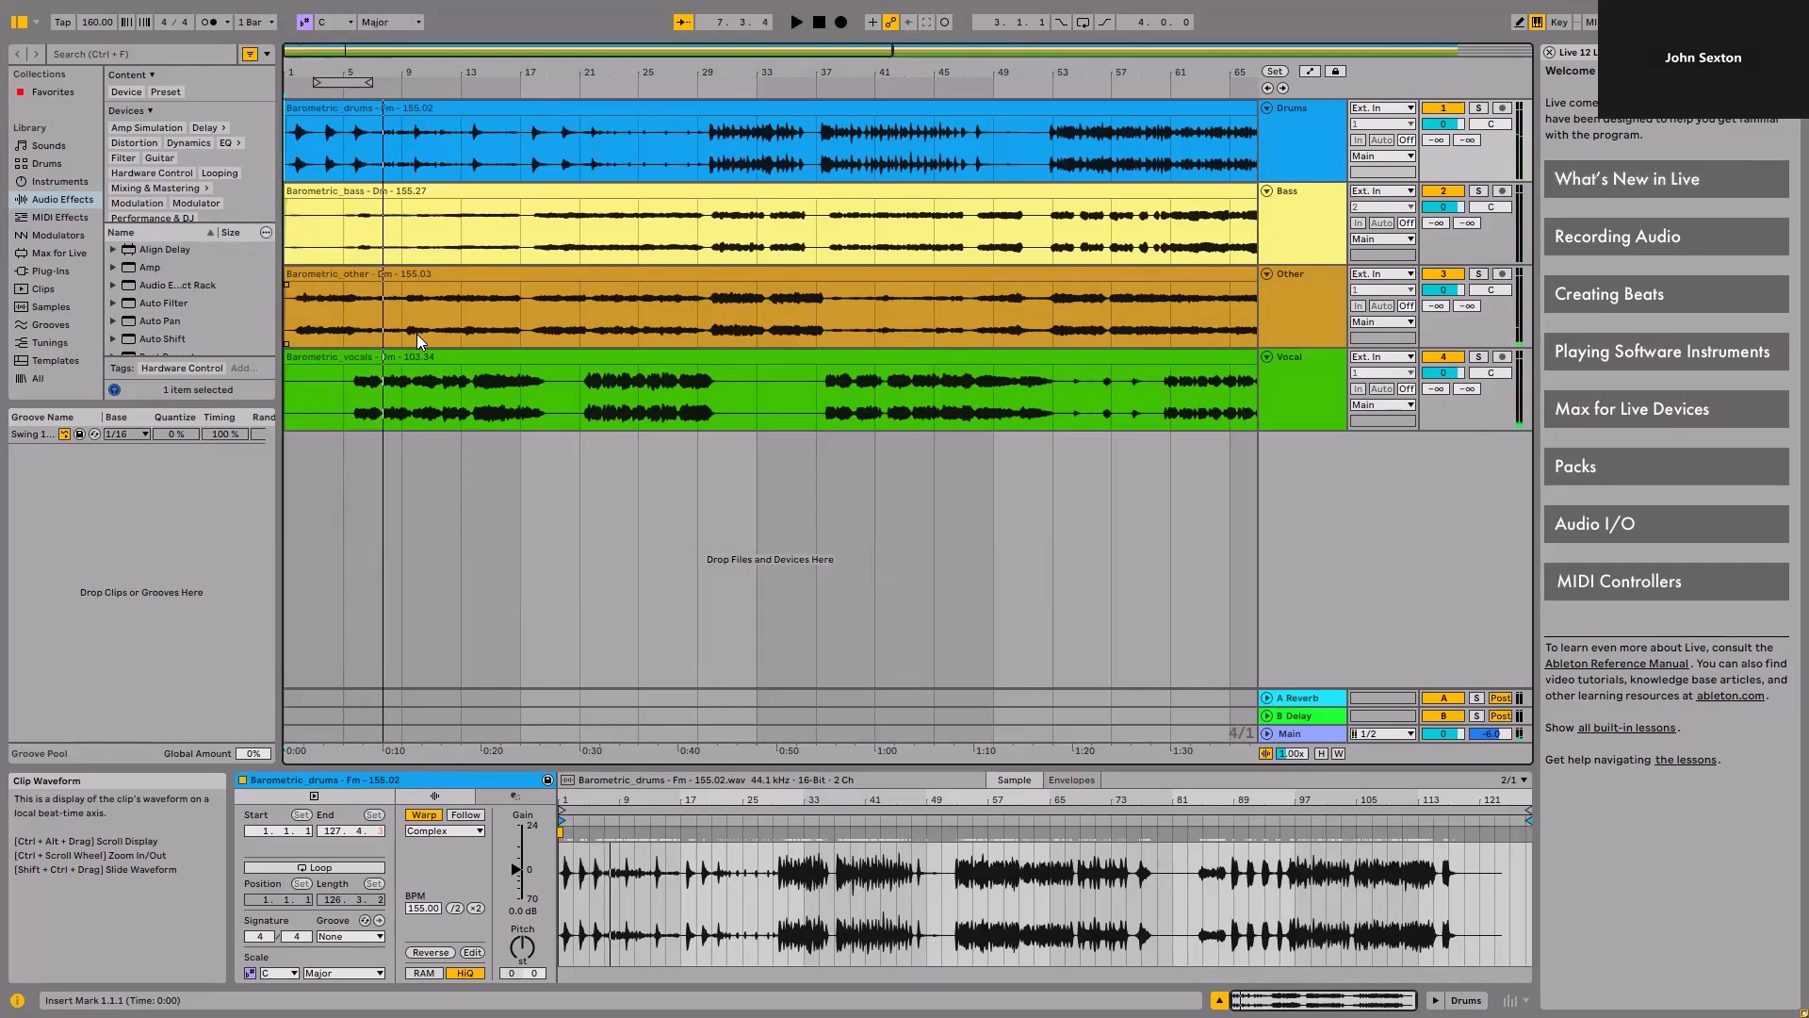
key(Home)
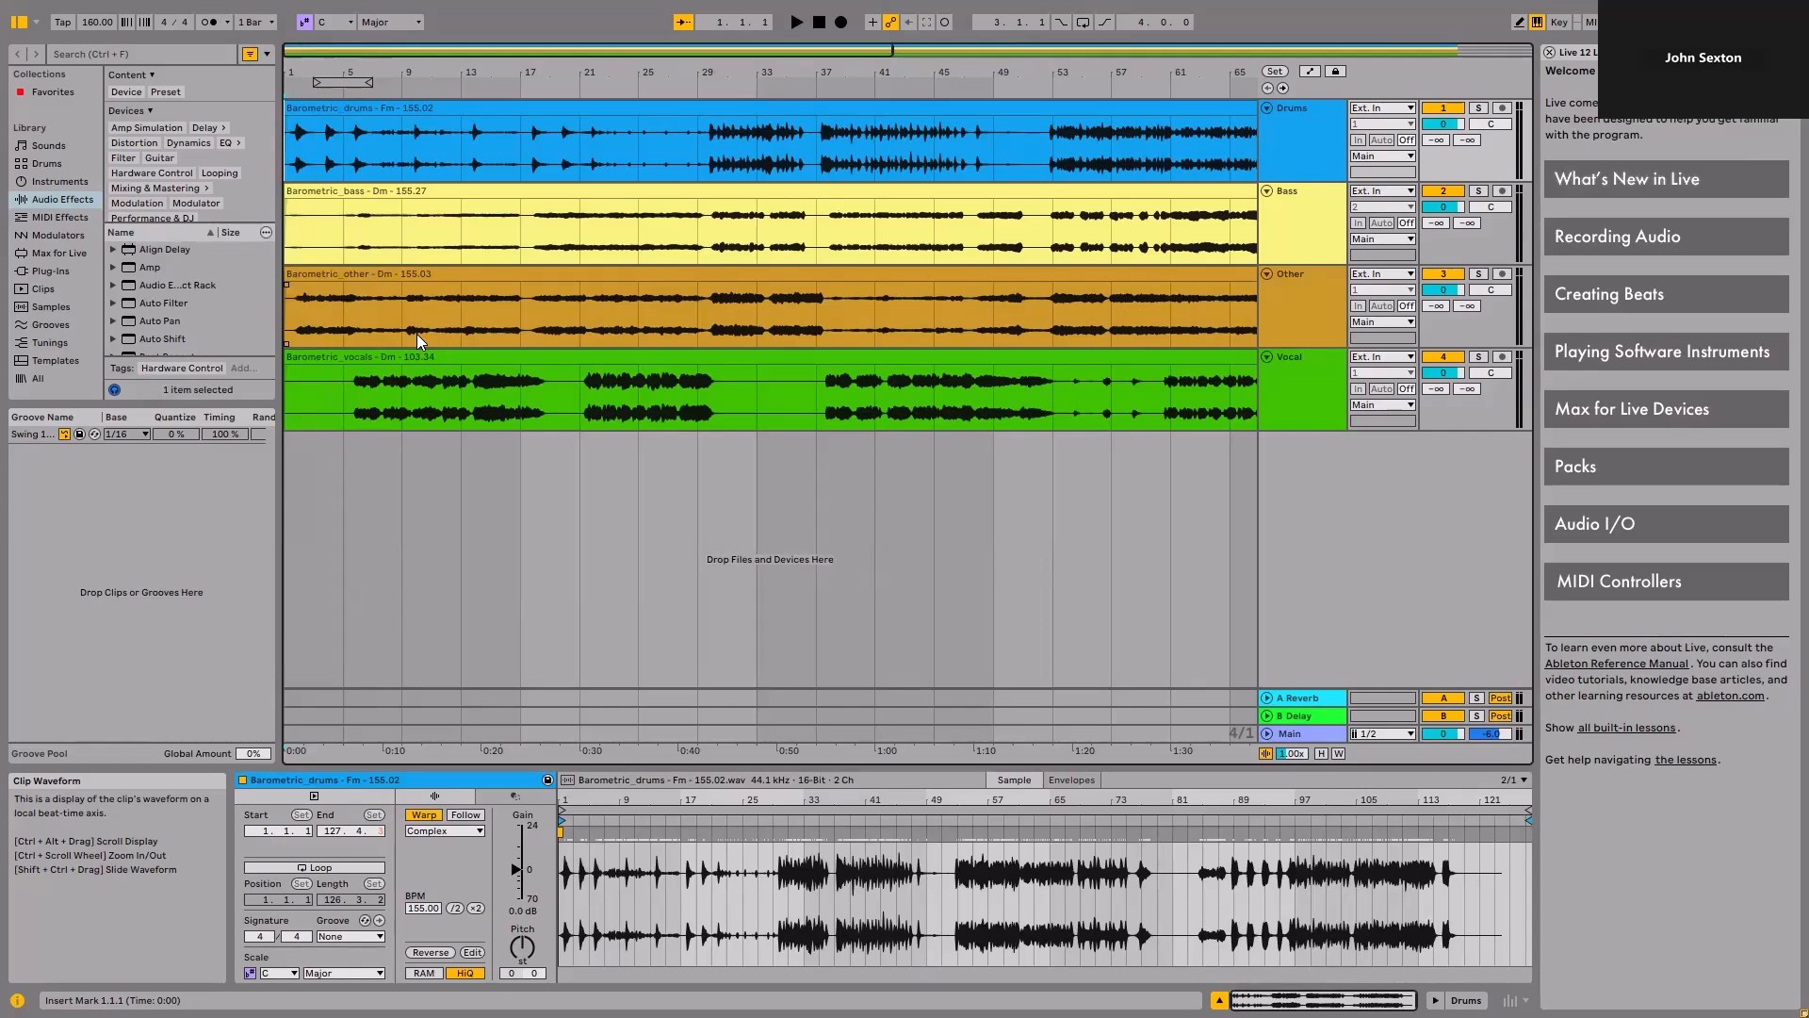
- Turn on automation mode for the arrangement and select the Bass track's automation lane
key(Down)
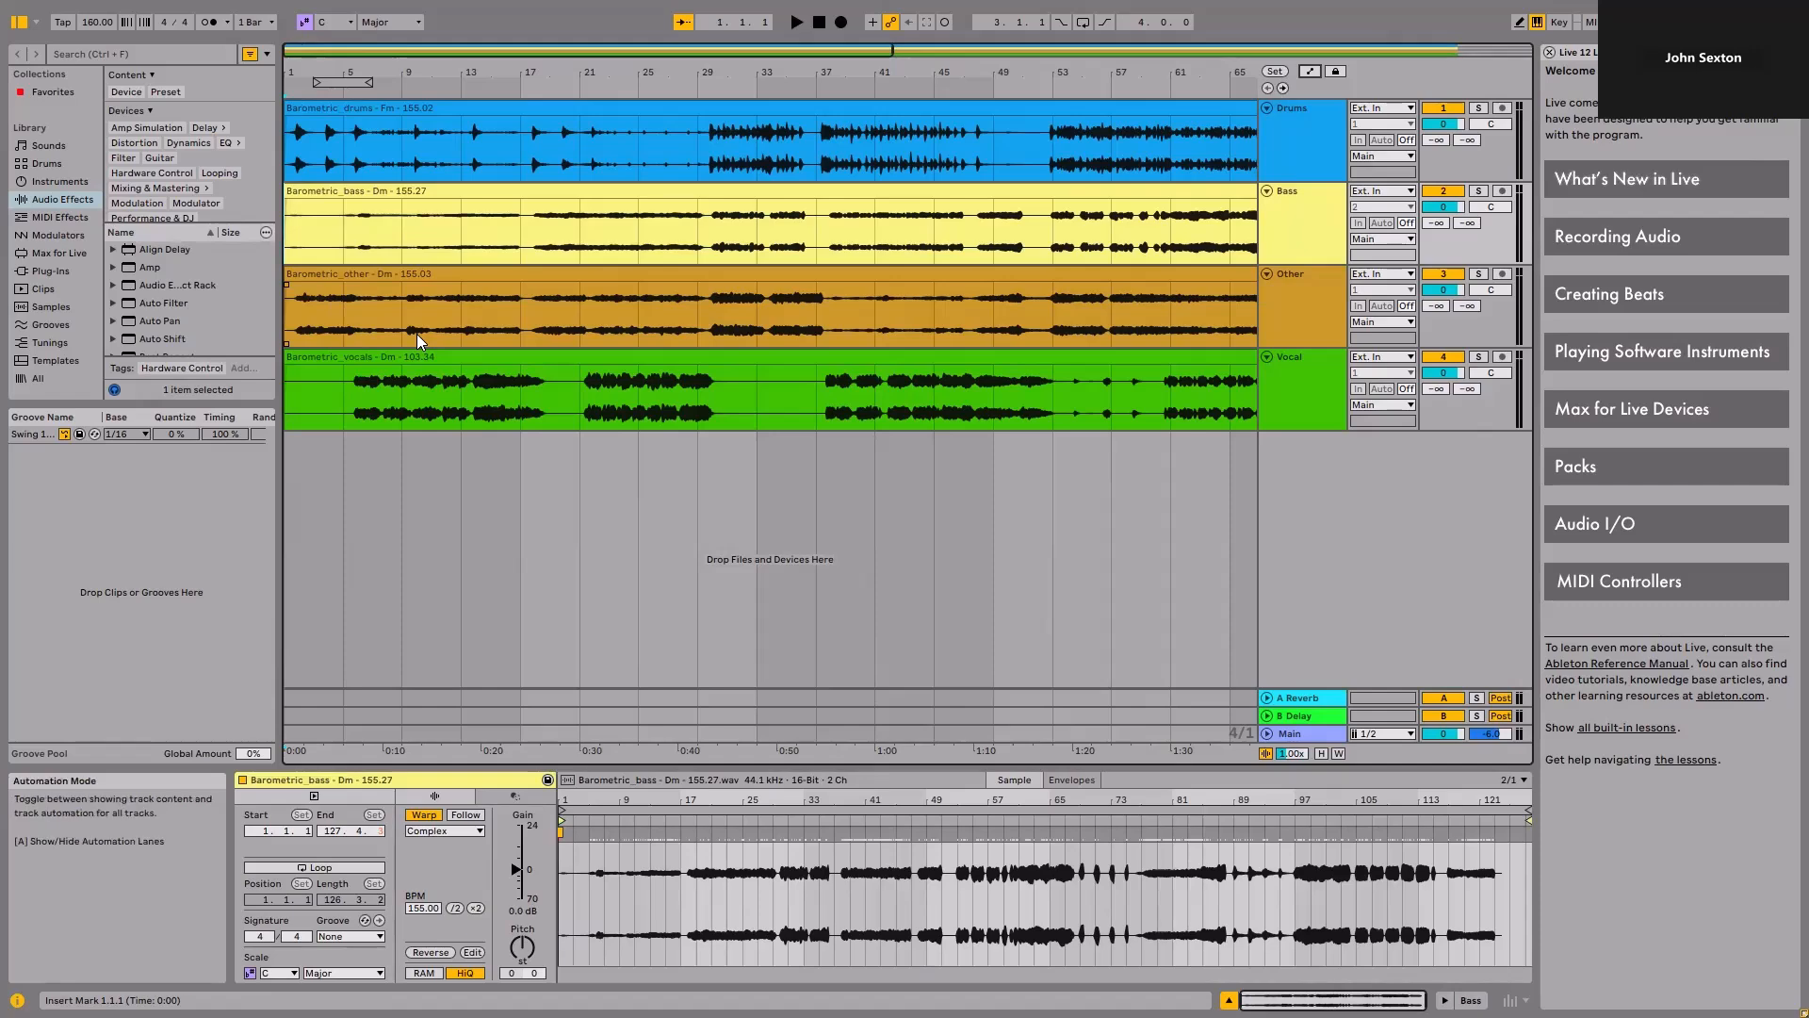
key(a)
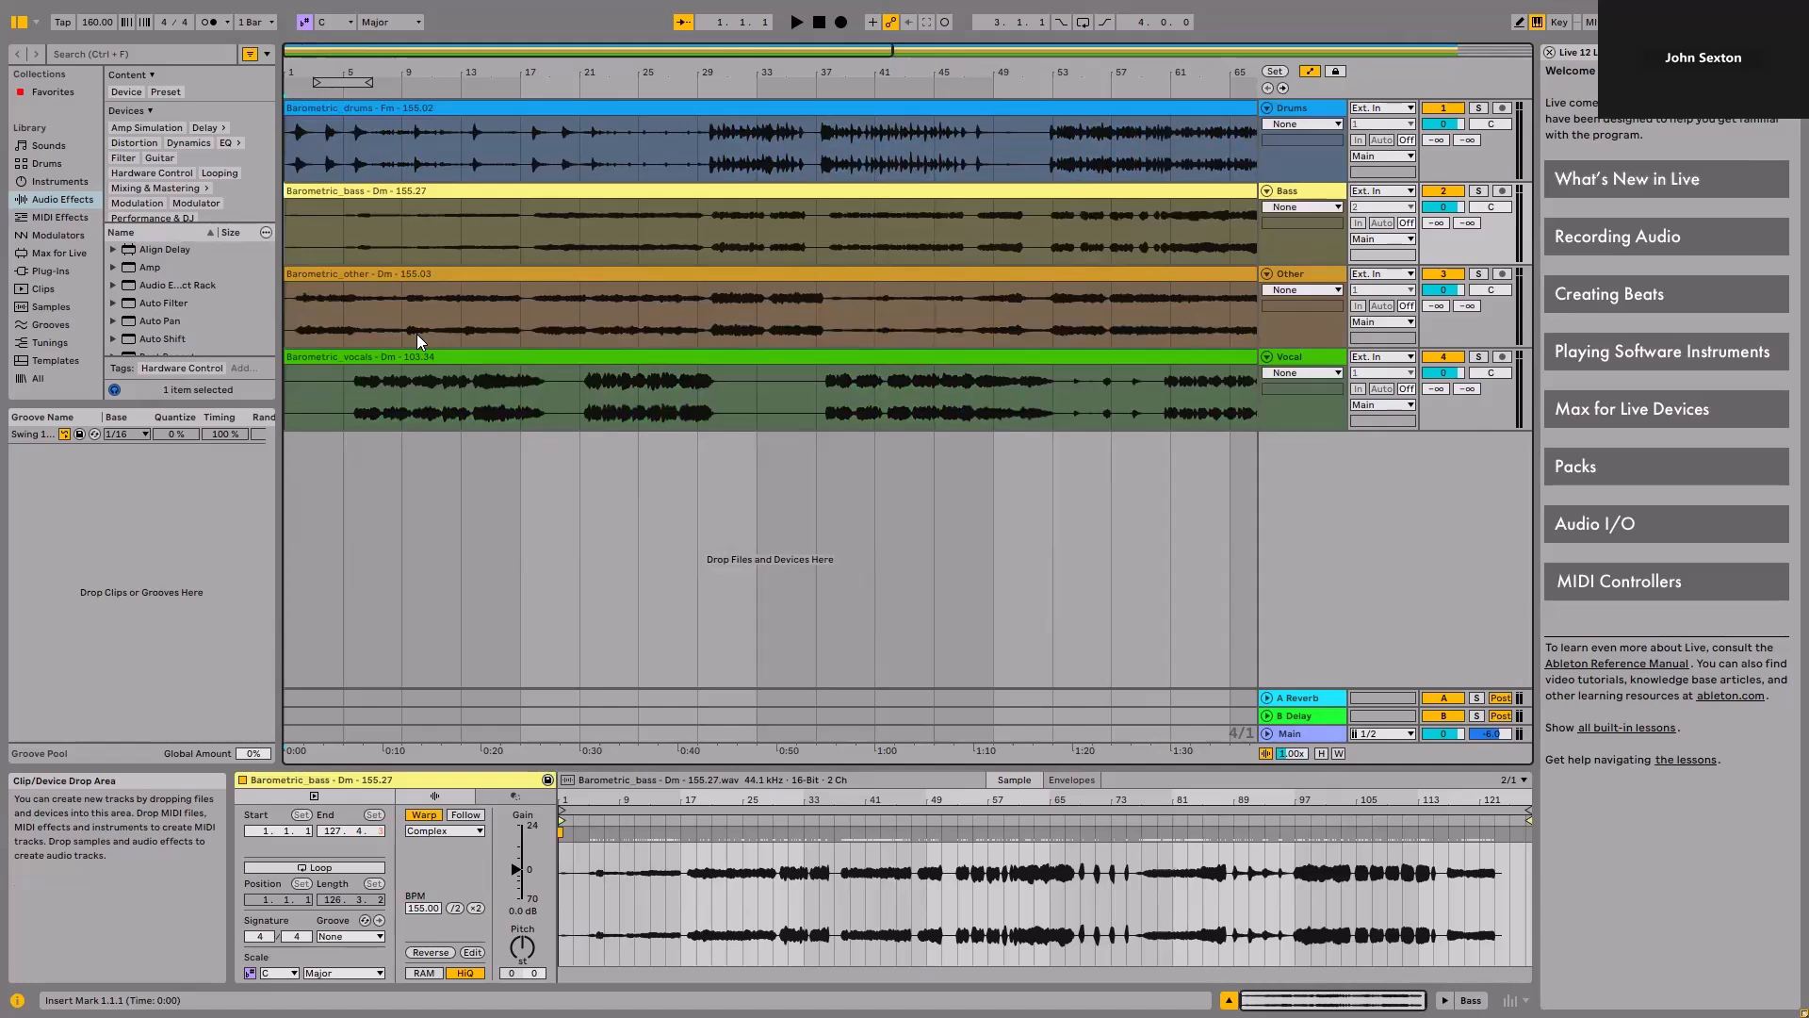
key(Up)
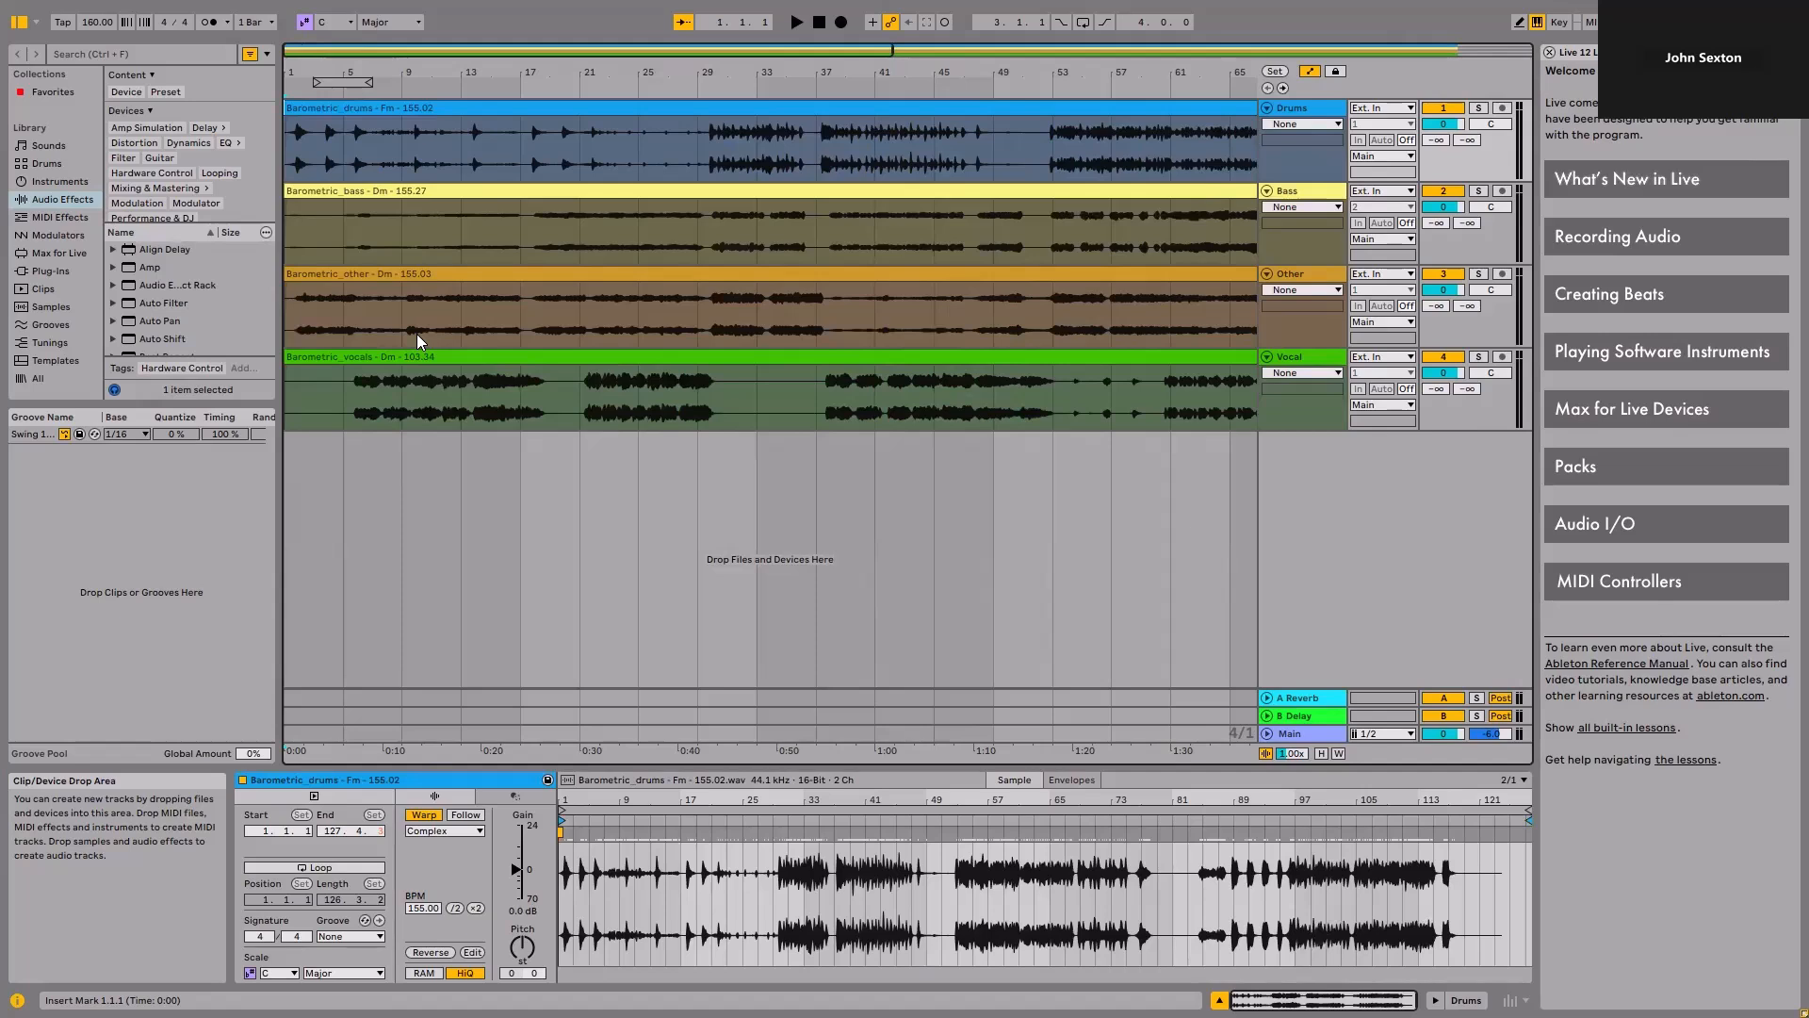
key(Down)
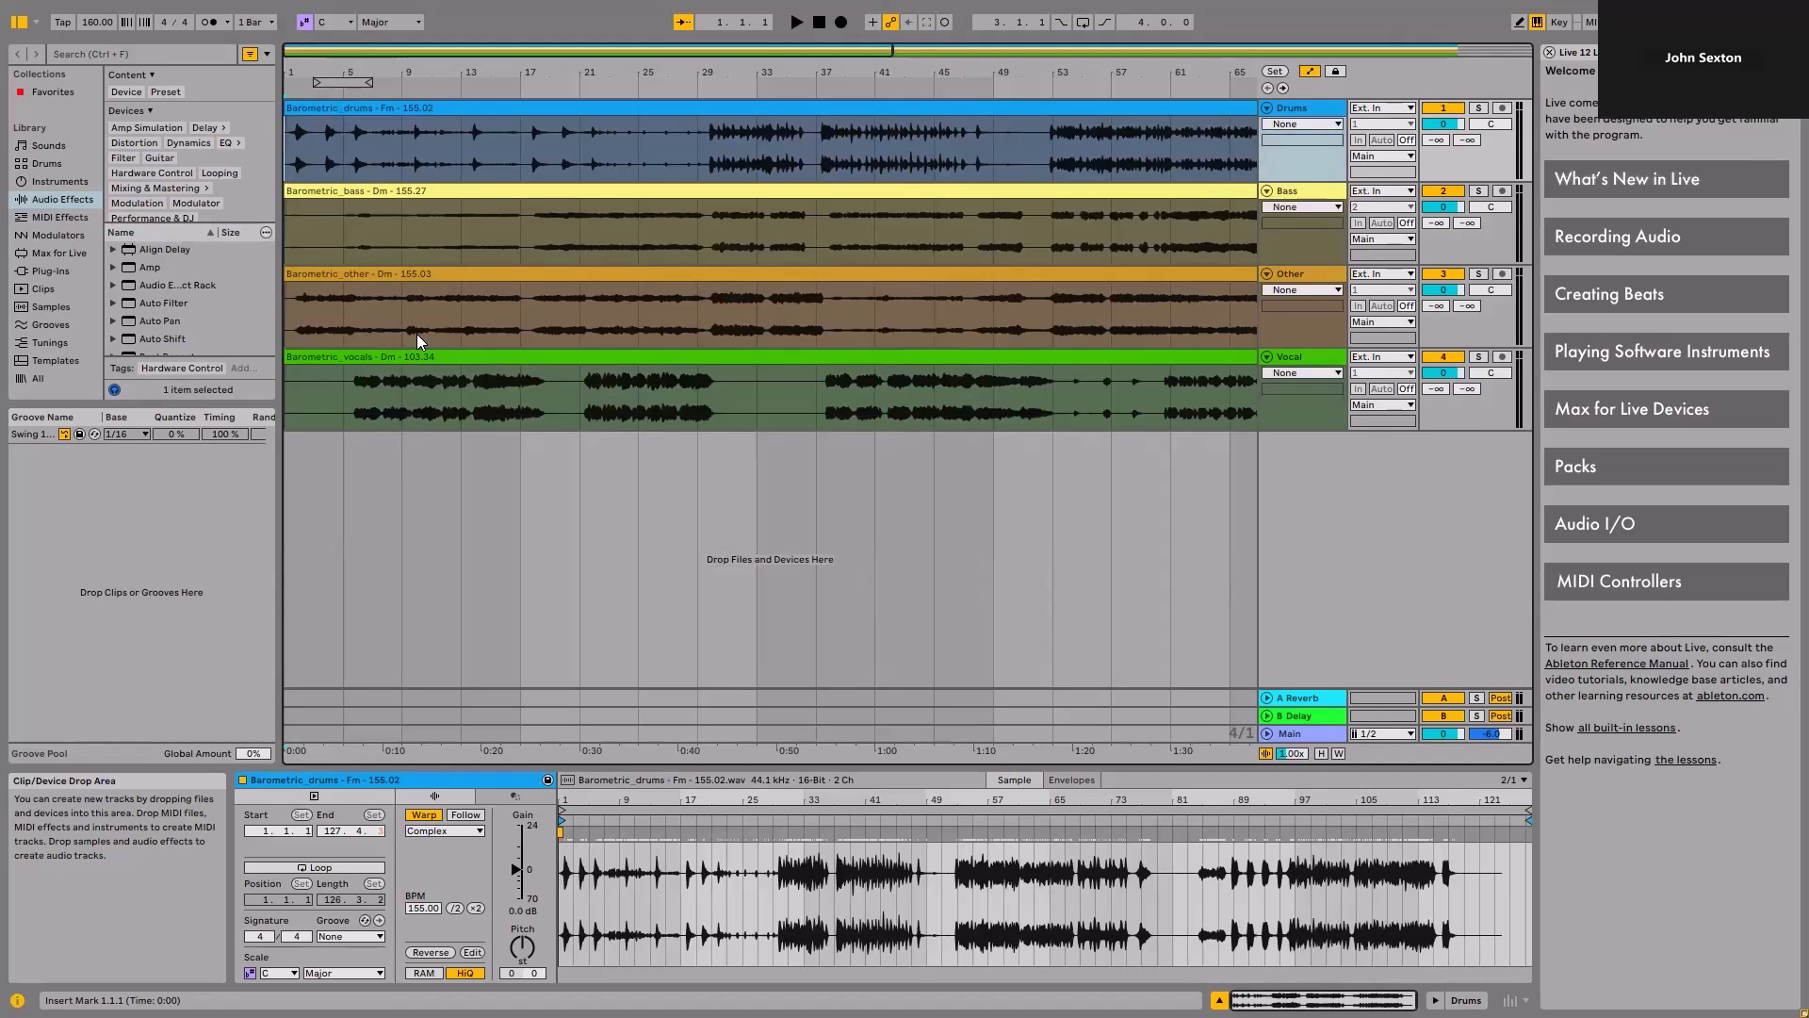
key(Down)
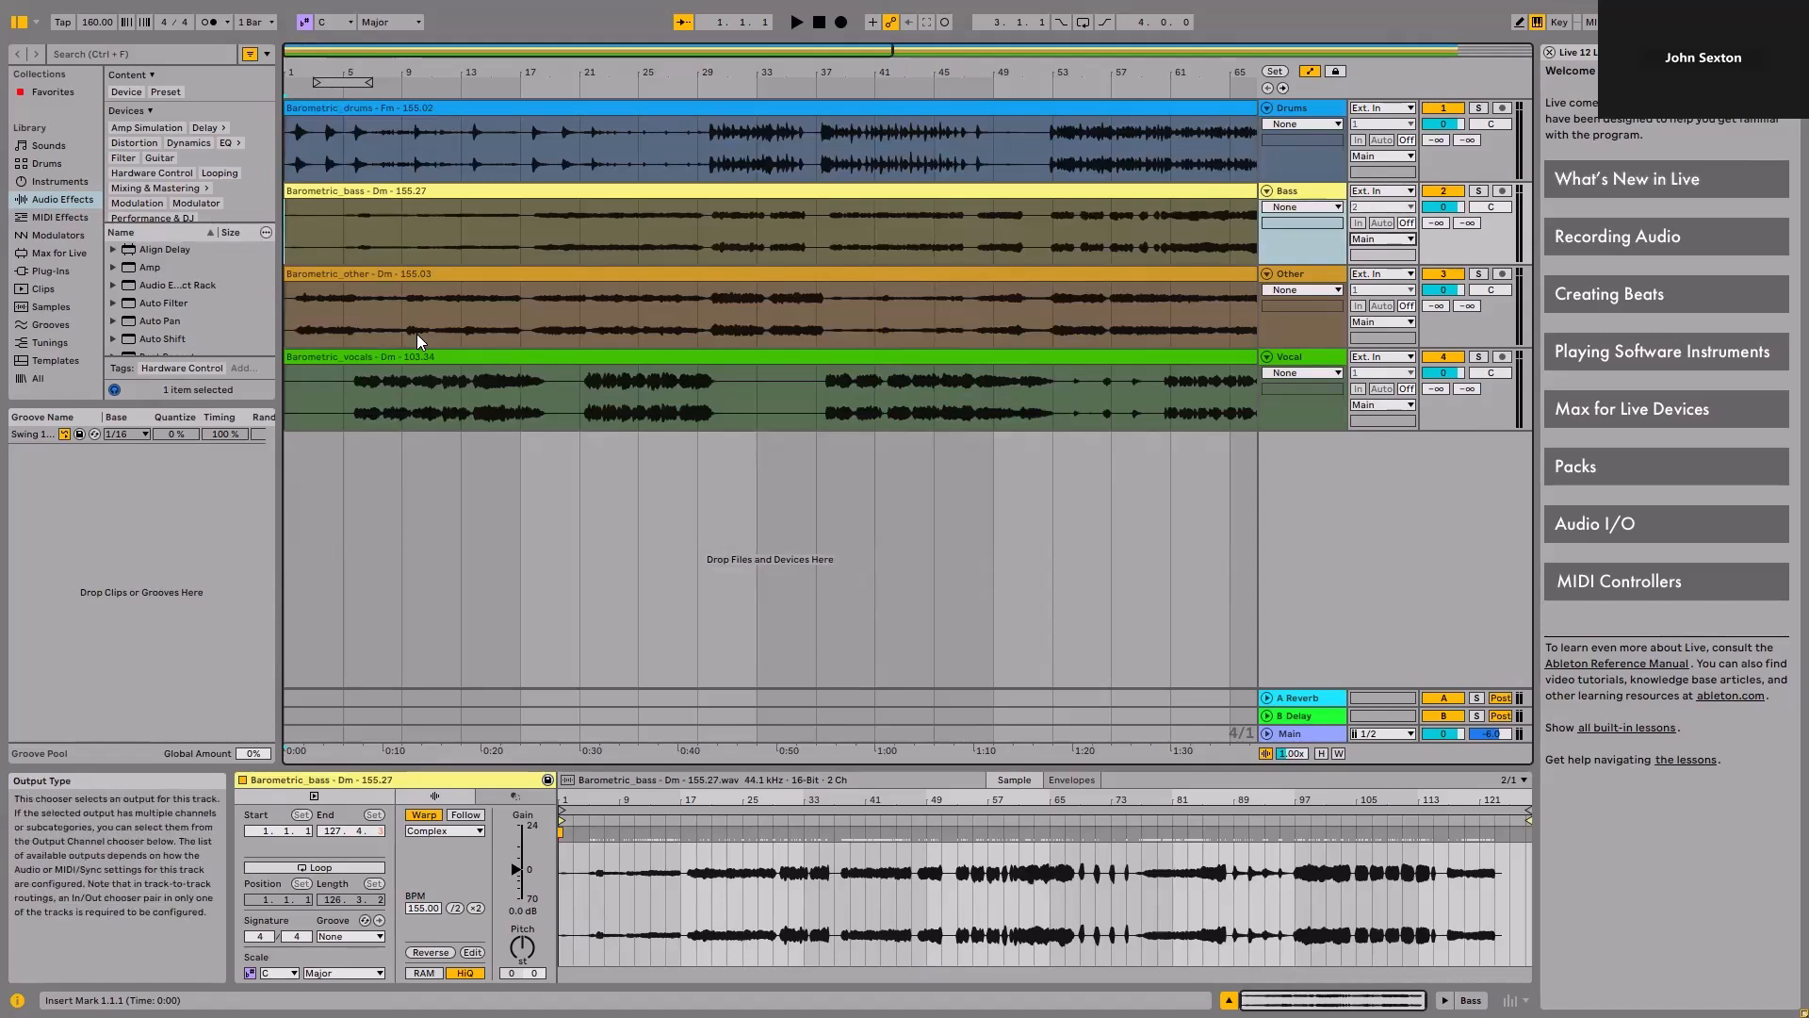
- Display the Bass track's Track Volume automation envelope in the arrangement
key(Tab)
key(Tab)
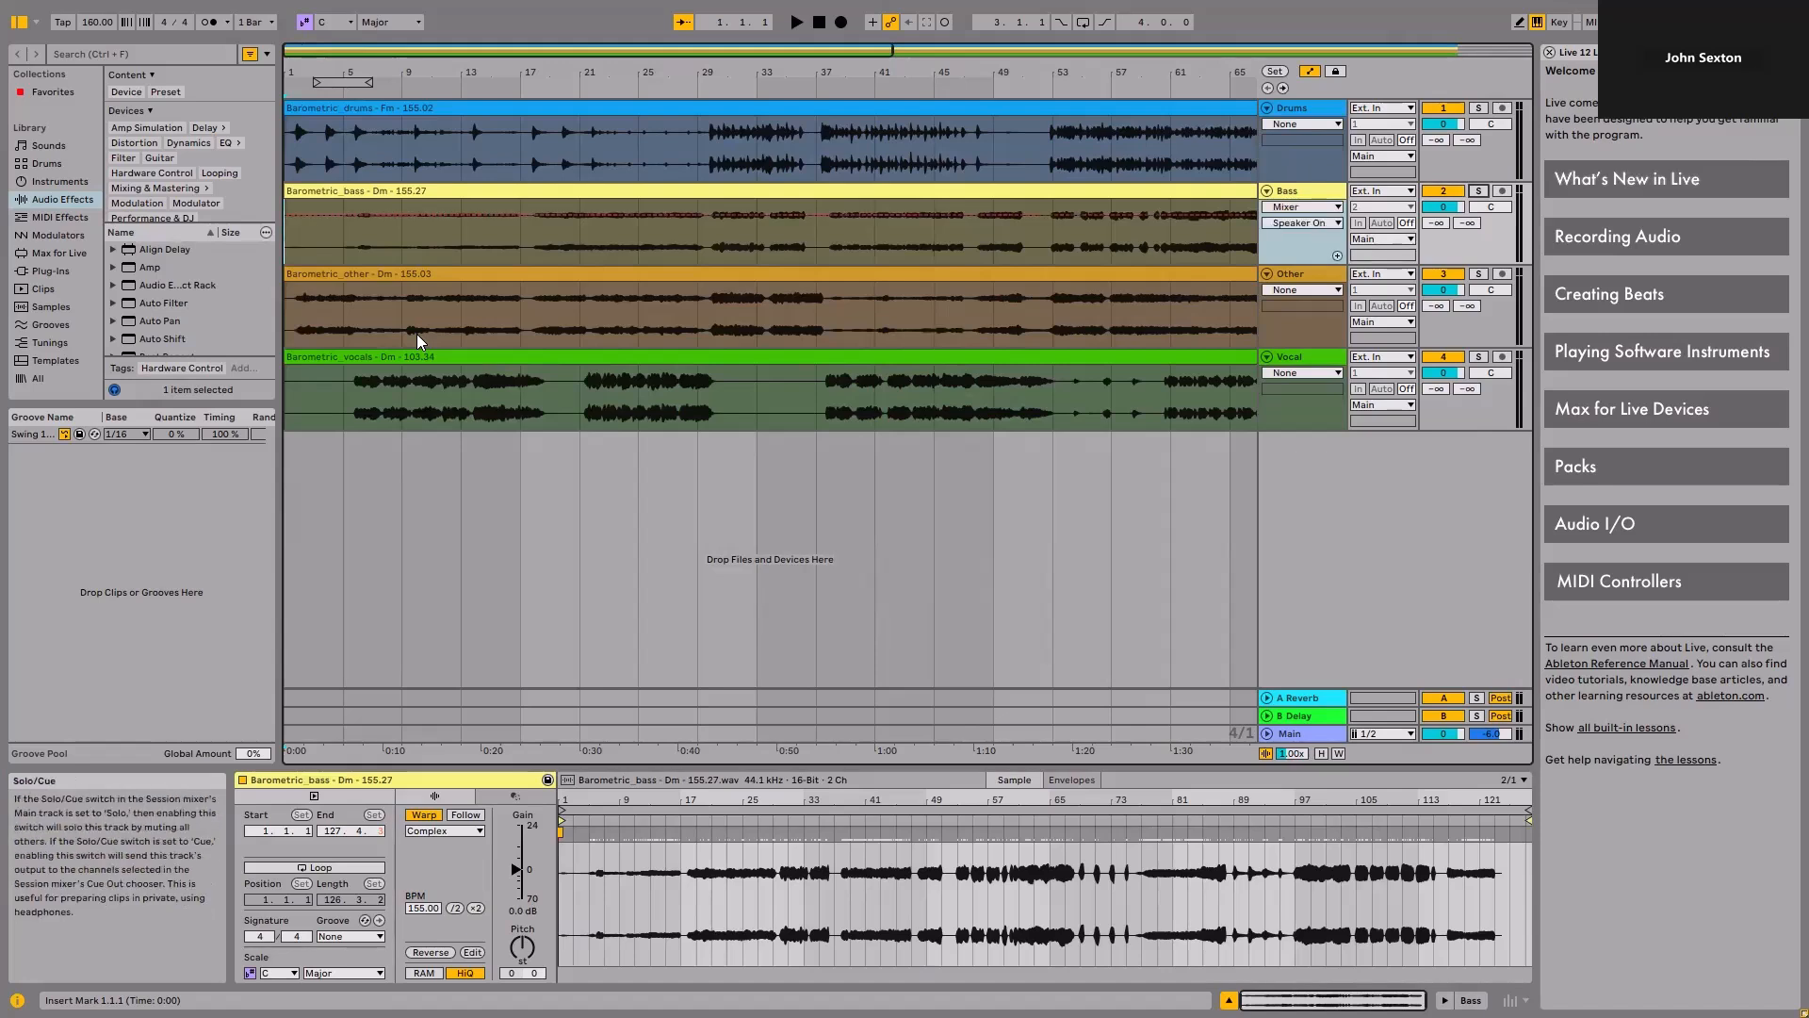
key(Tab)
key(Tab)
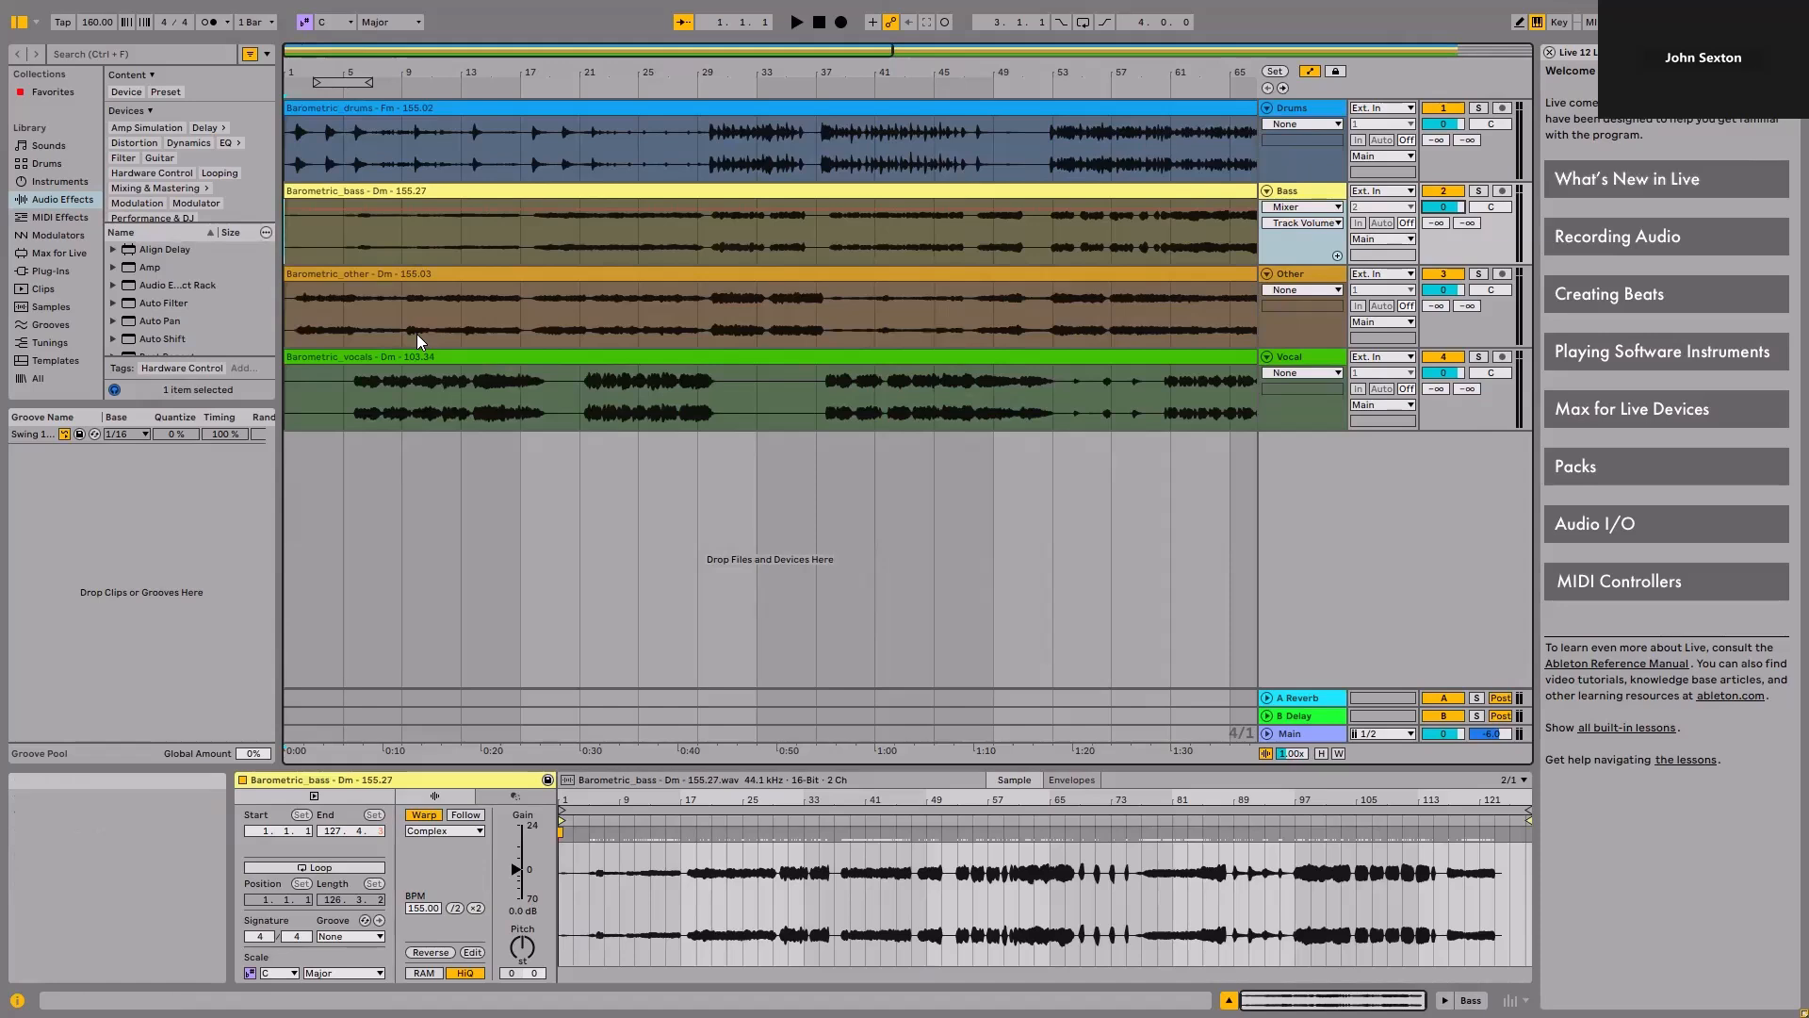
key(shift+F10)
key(Up)
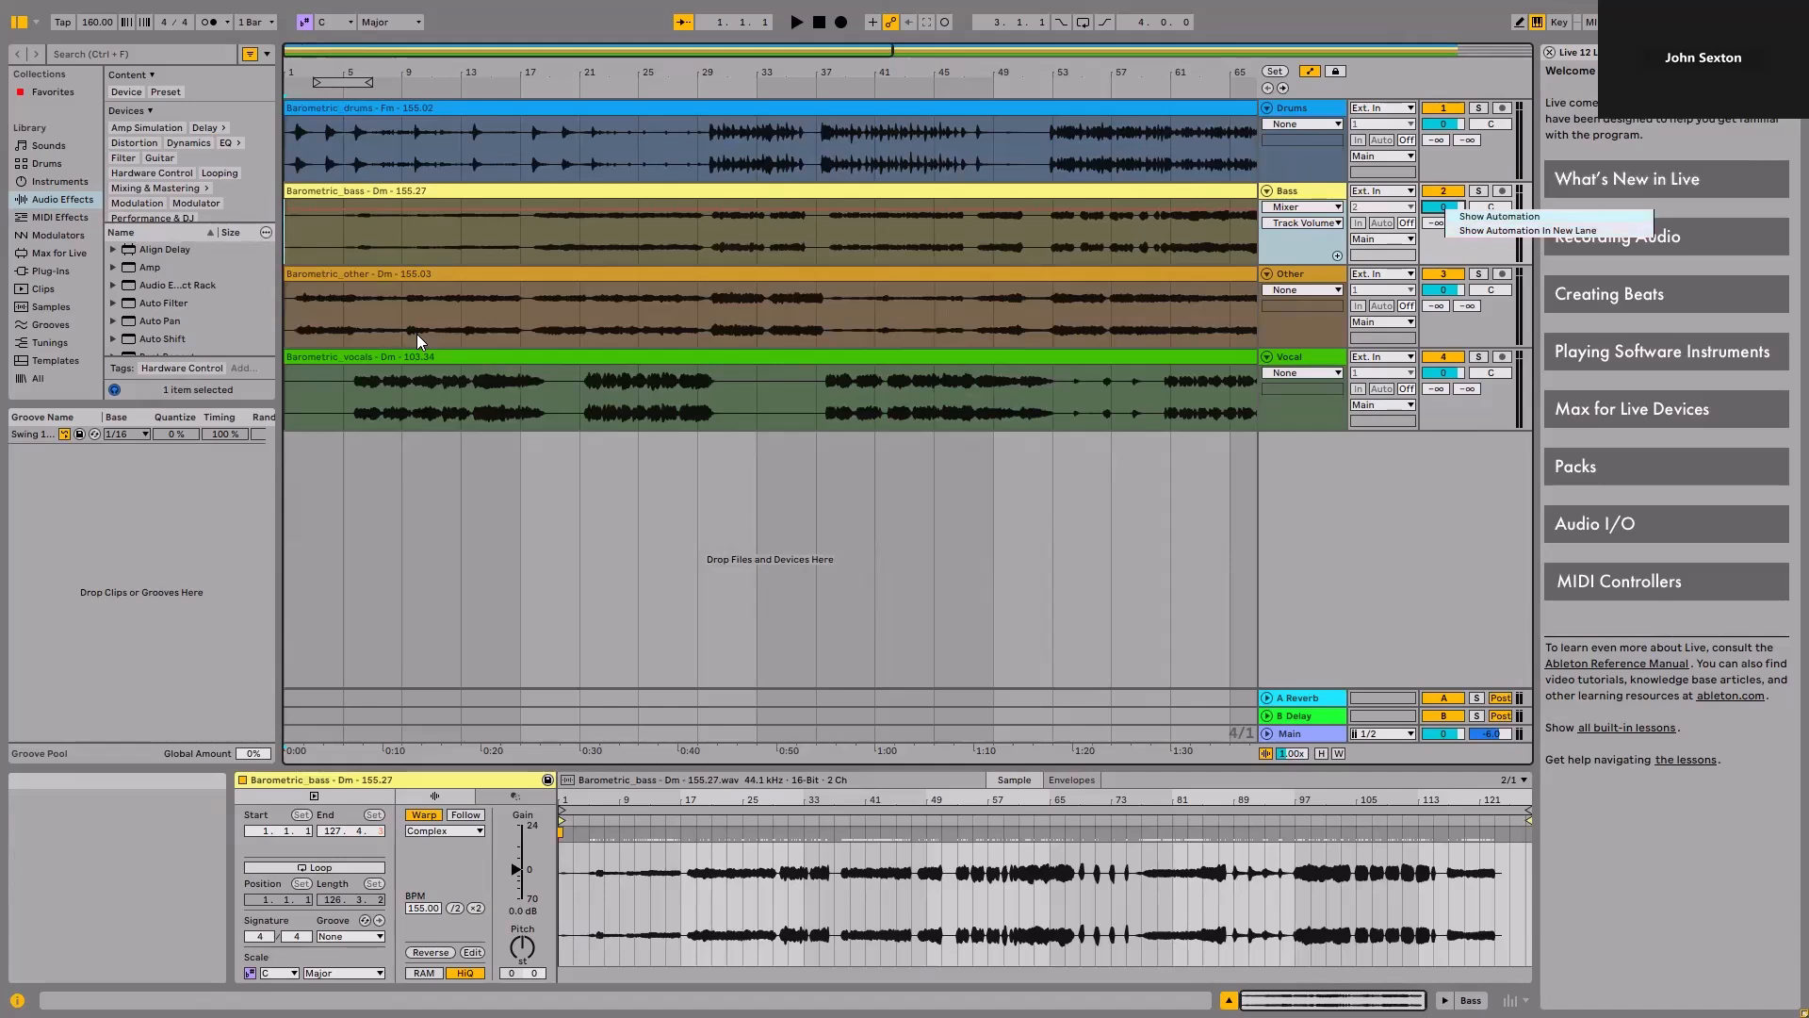
key(Escape)
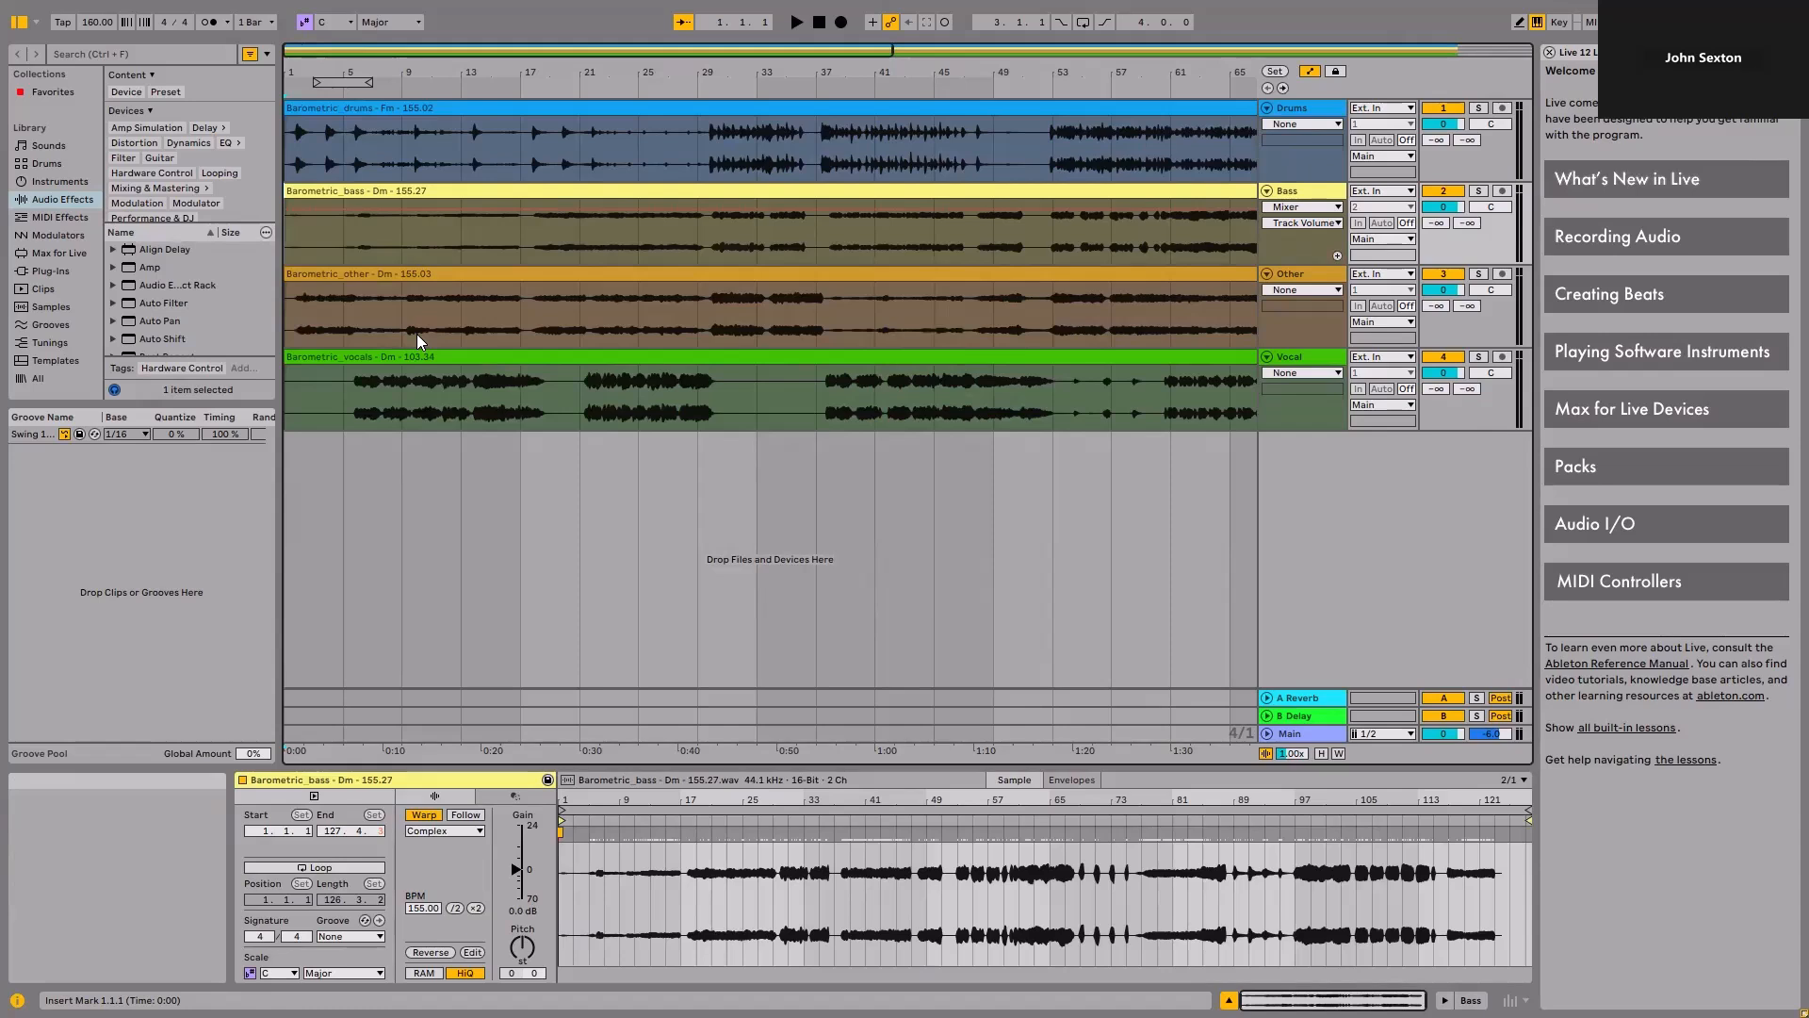
- Set the Bass track's volume automation to -35 dB at the very start of the arrangement, position 1.1.1
key(Up)
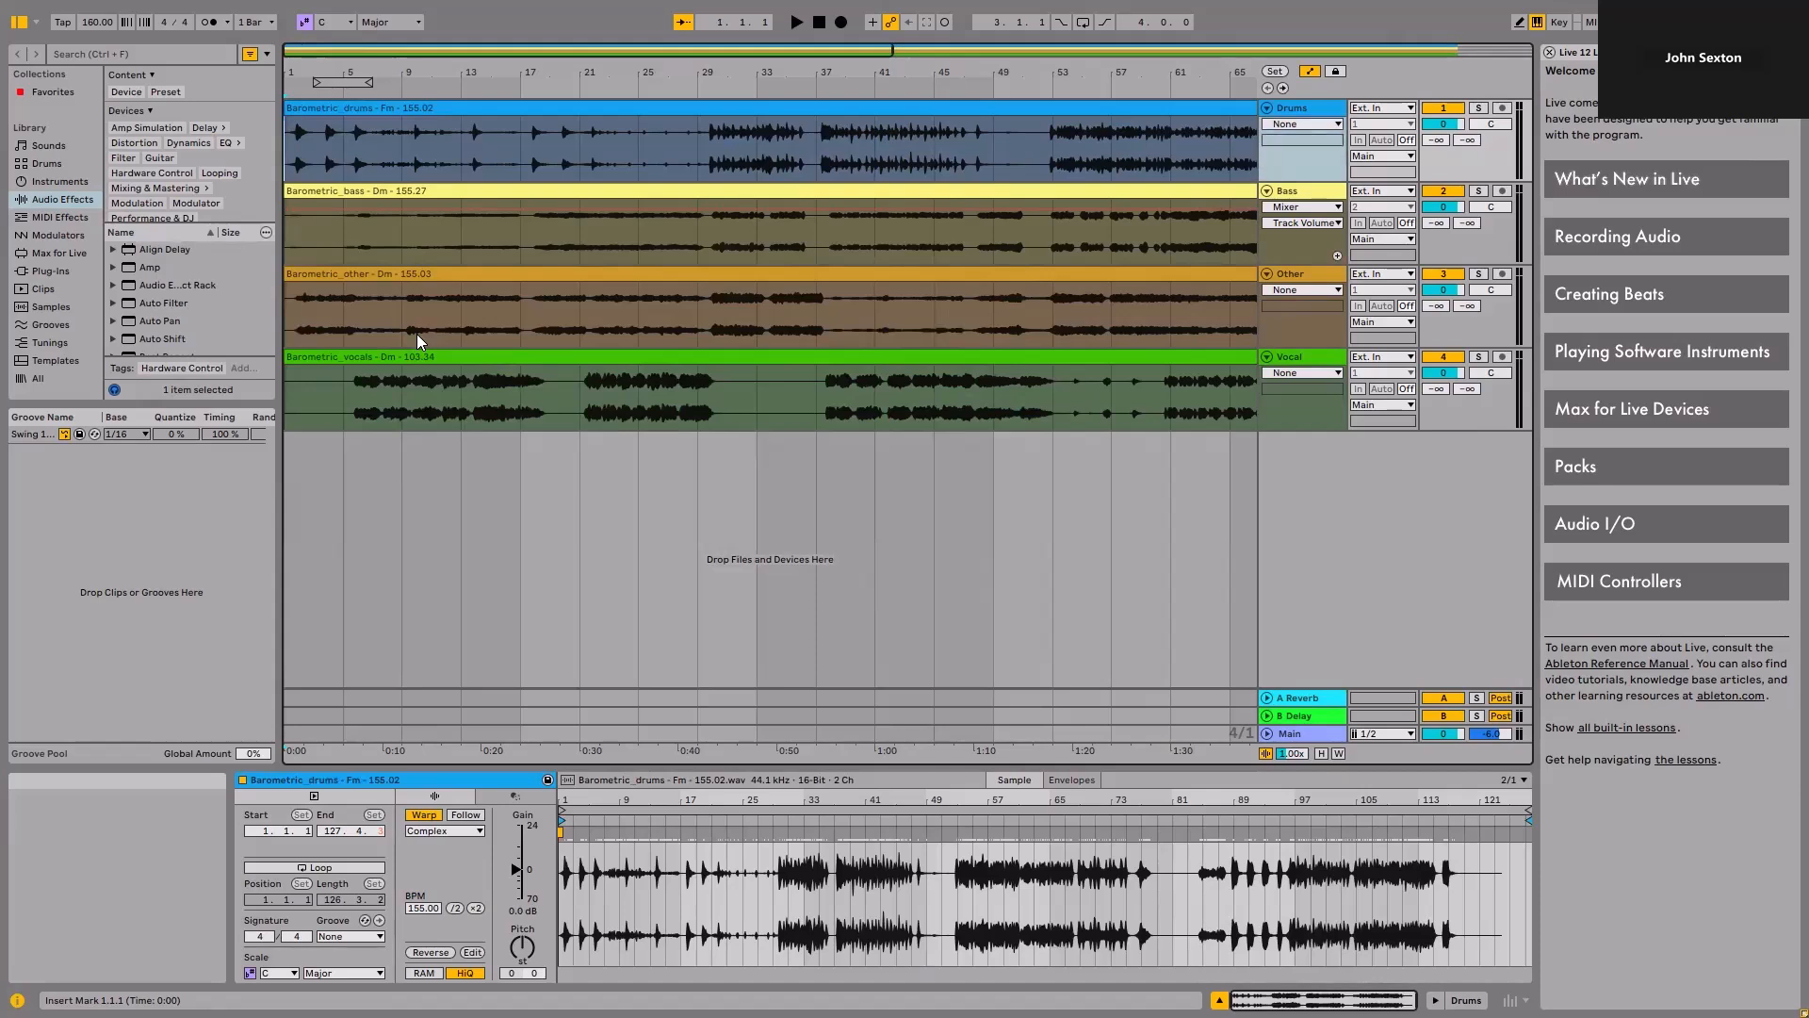
key(Down)
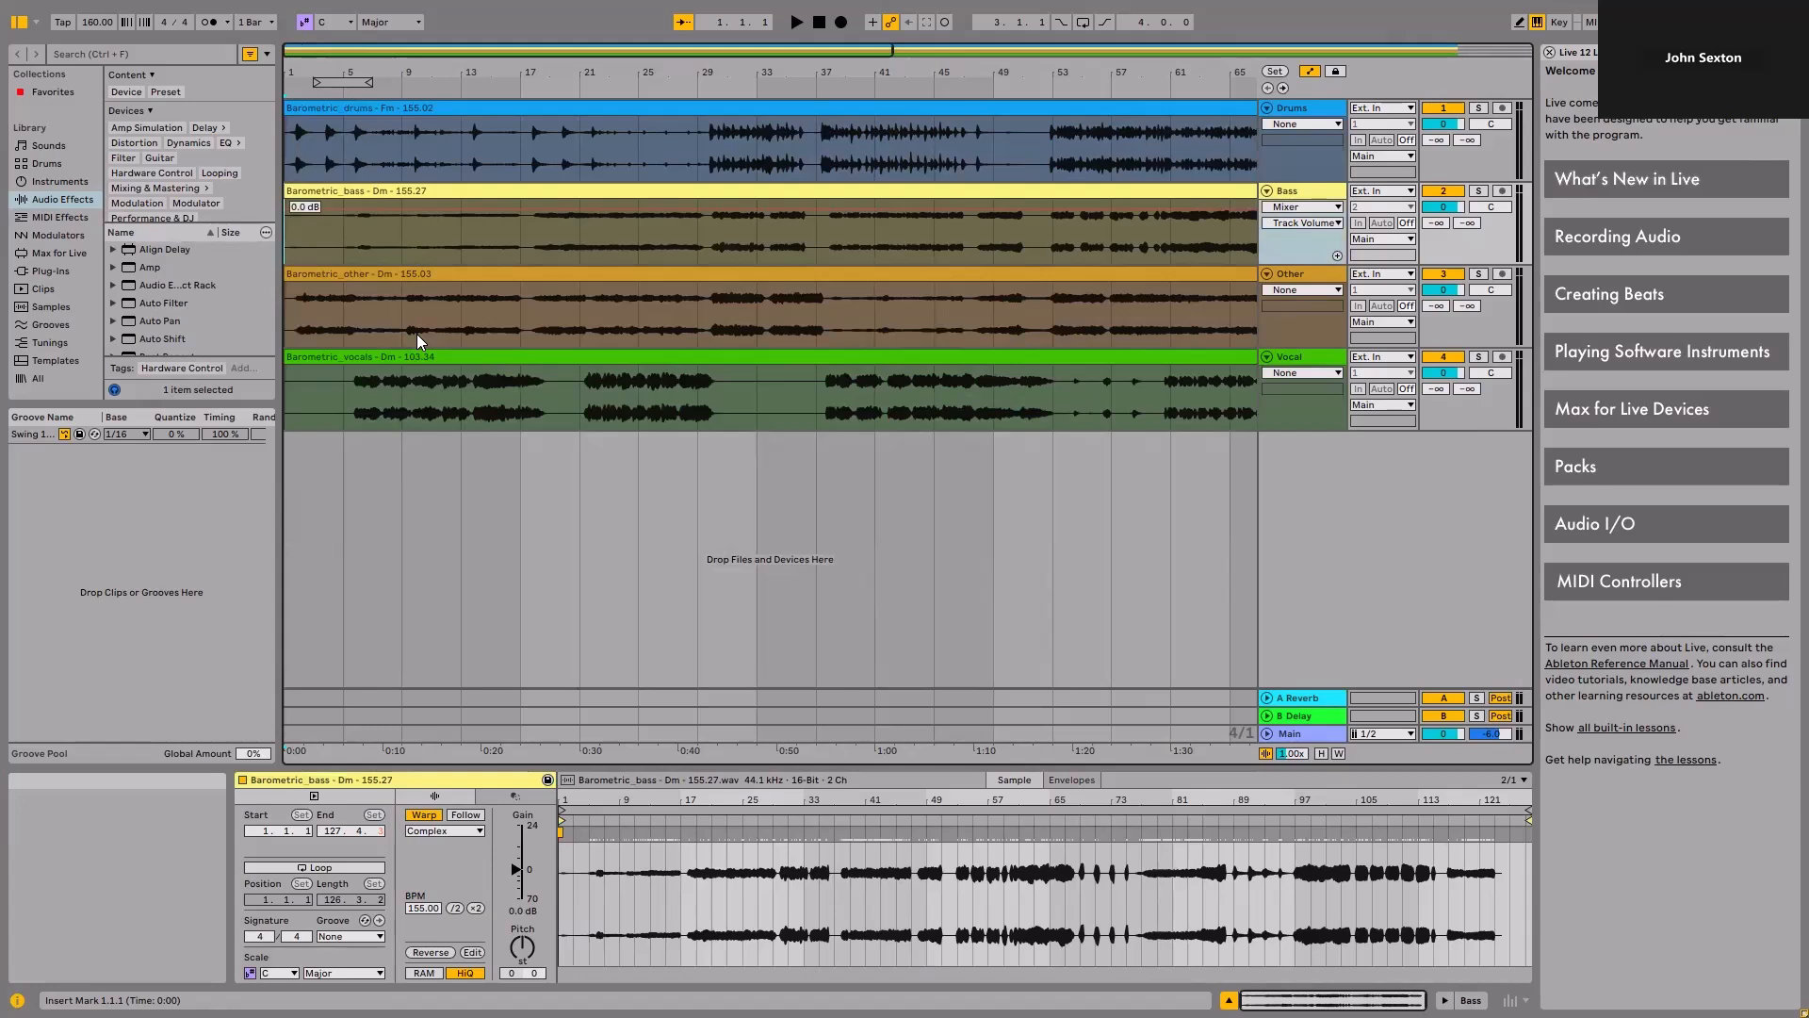
key(Down)
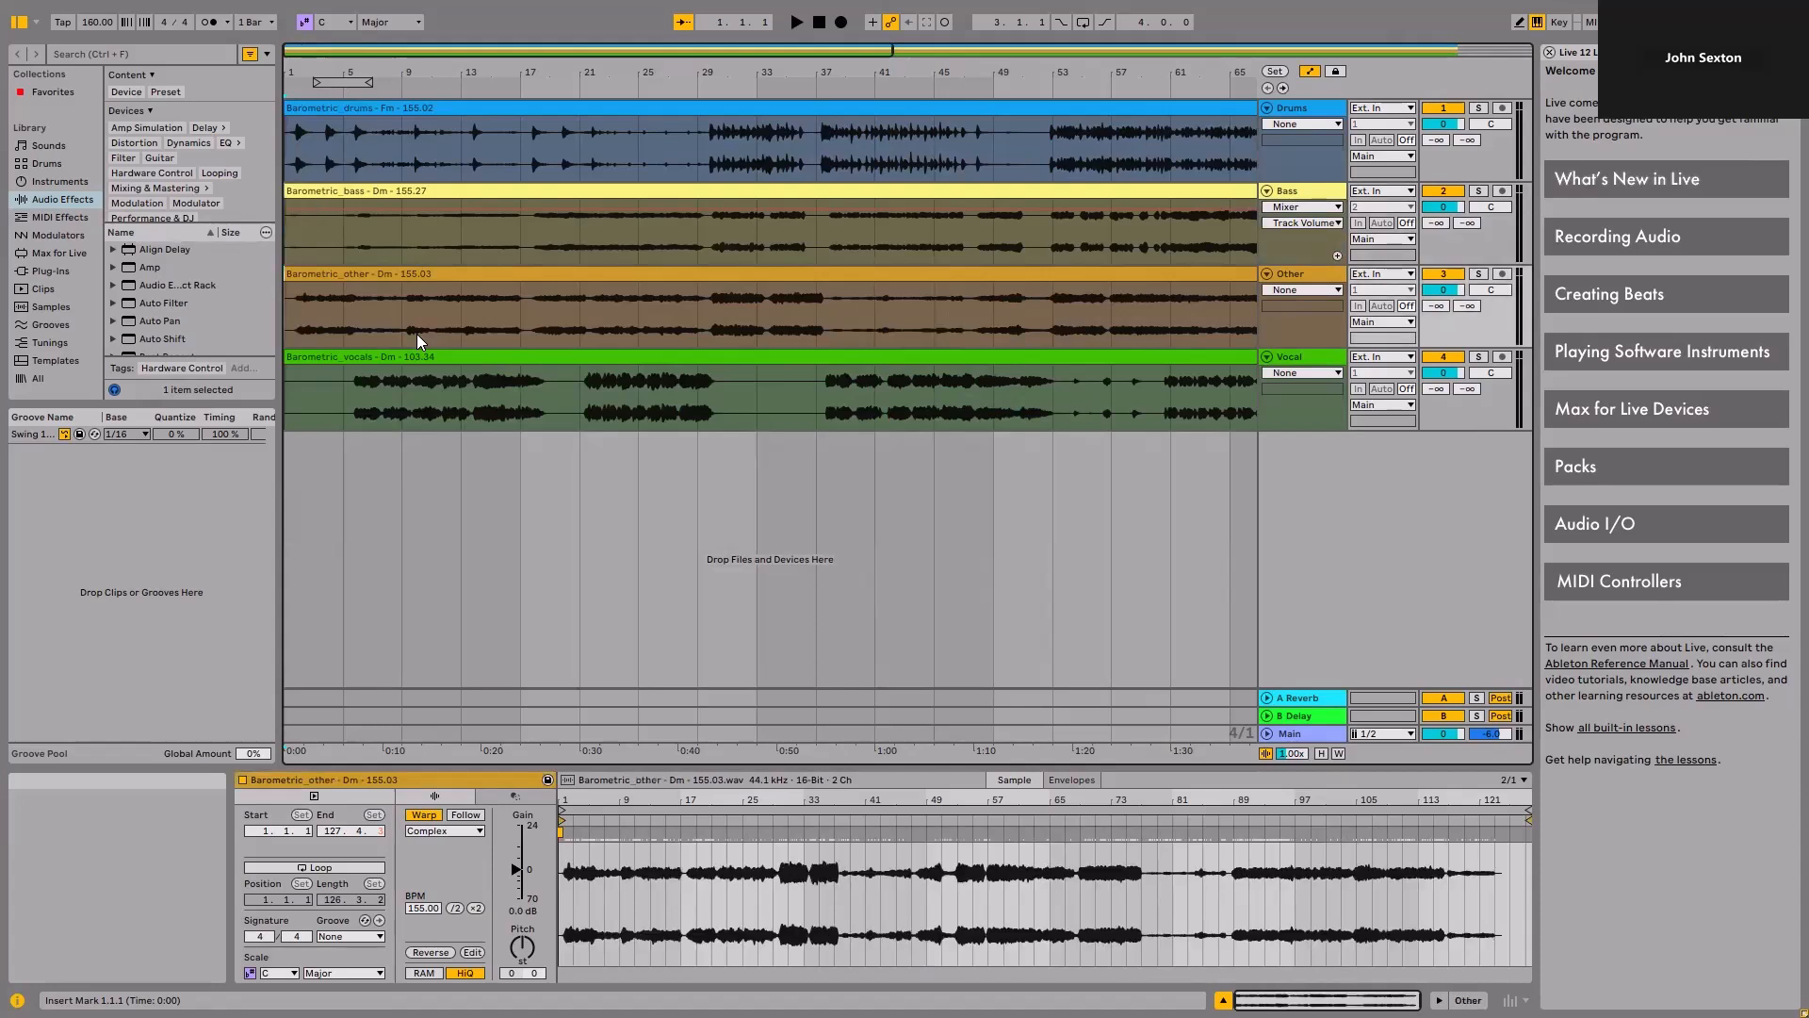
key(Up)
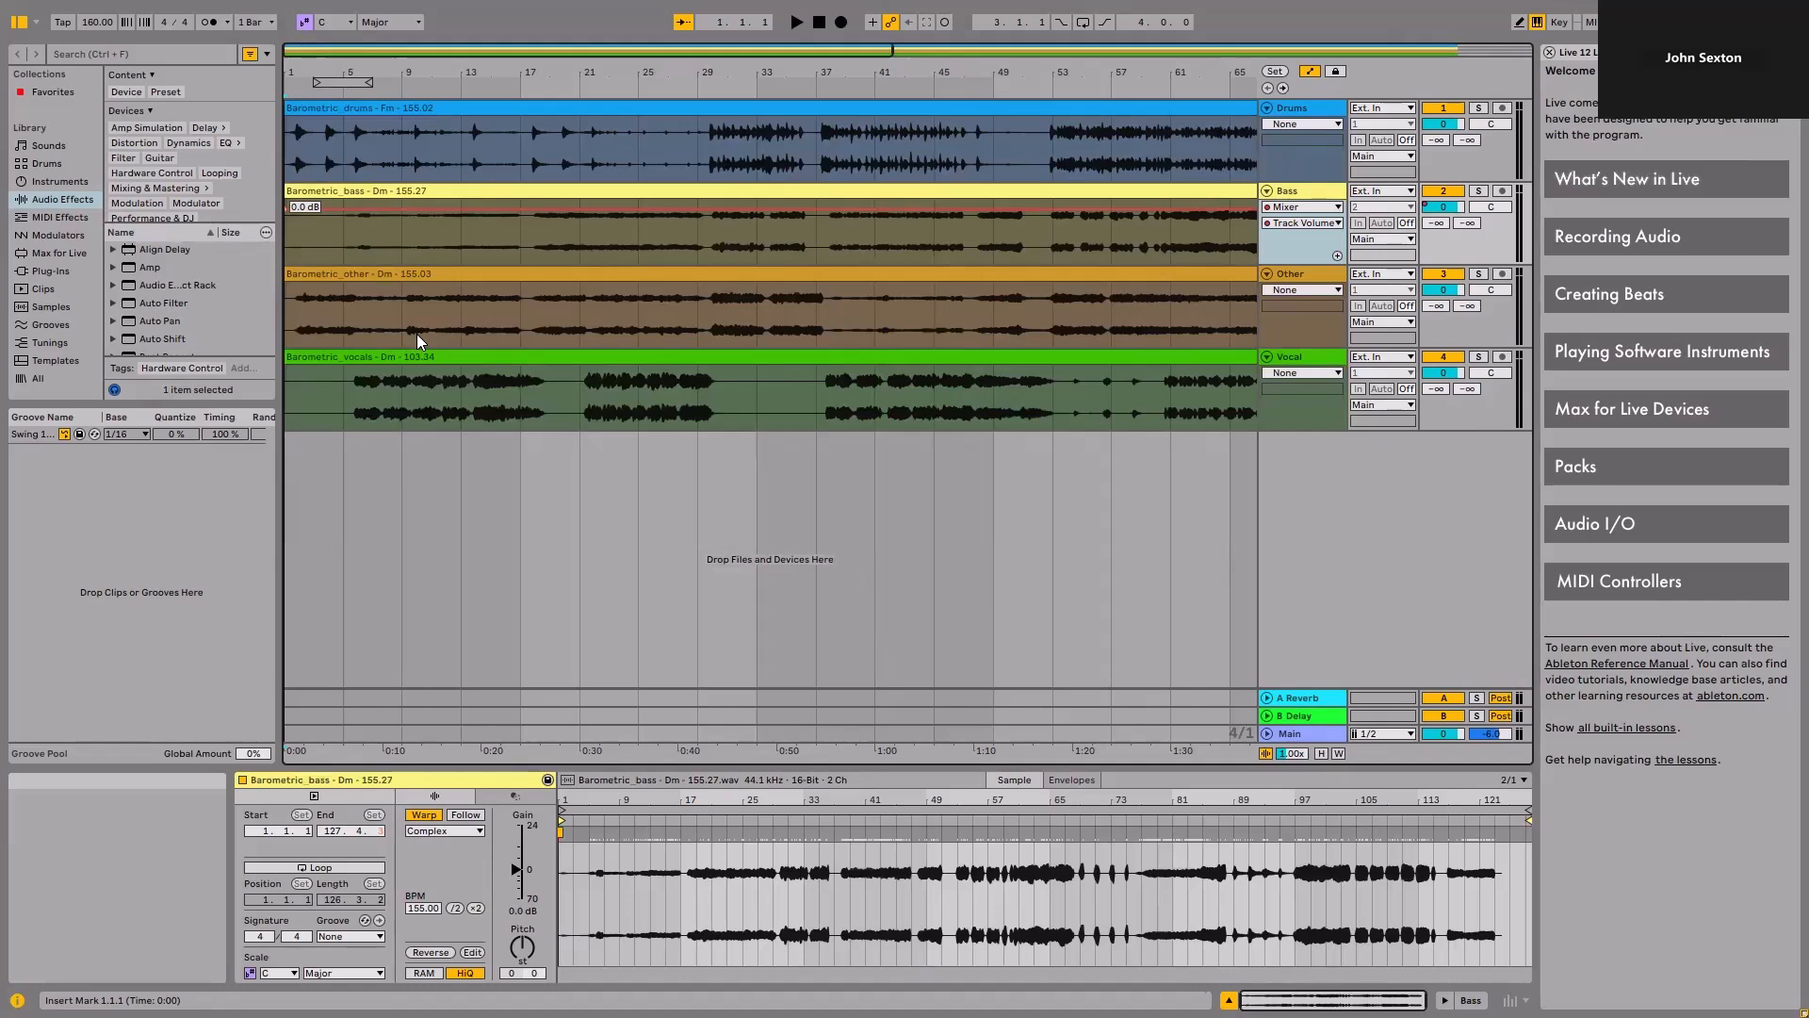
key(Down)
key(Down)
key(Down)
key(Down)
key(Down)
key(Down)
key(Down)
key(Down)
key(Down)
key(Down)
key(Down)
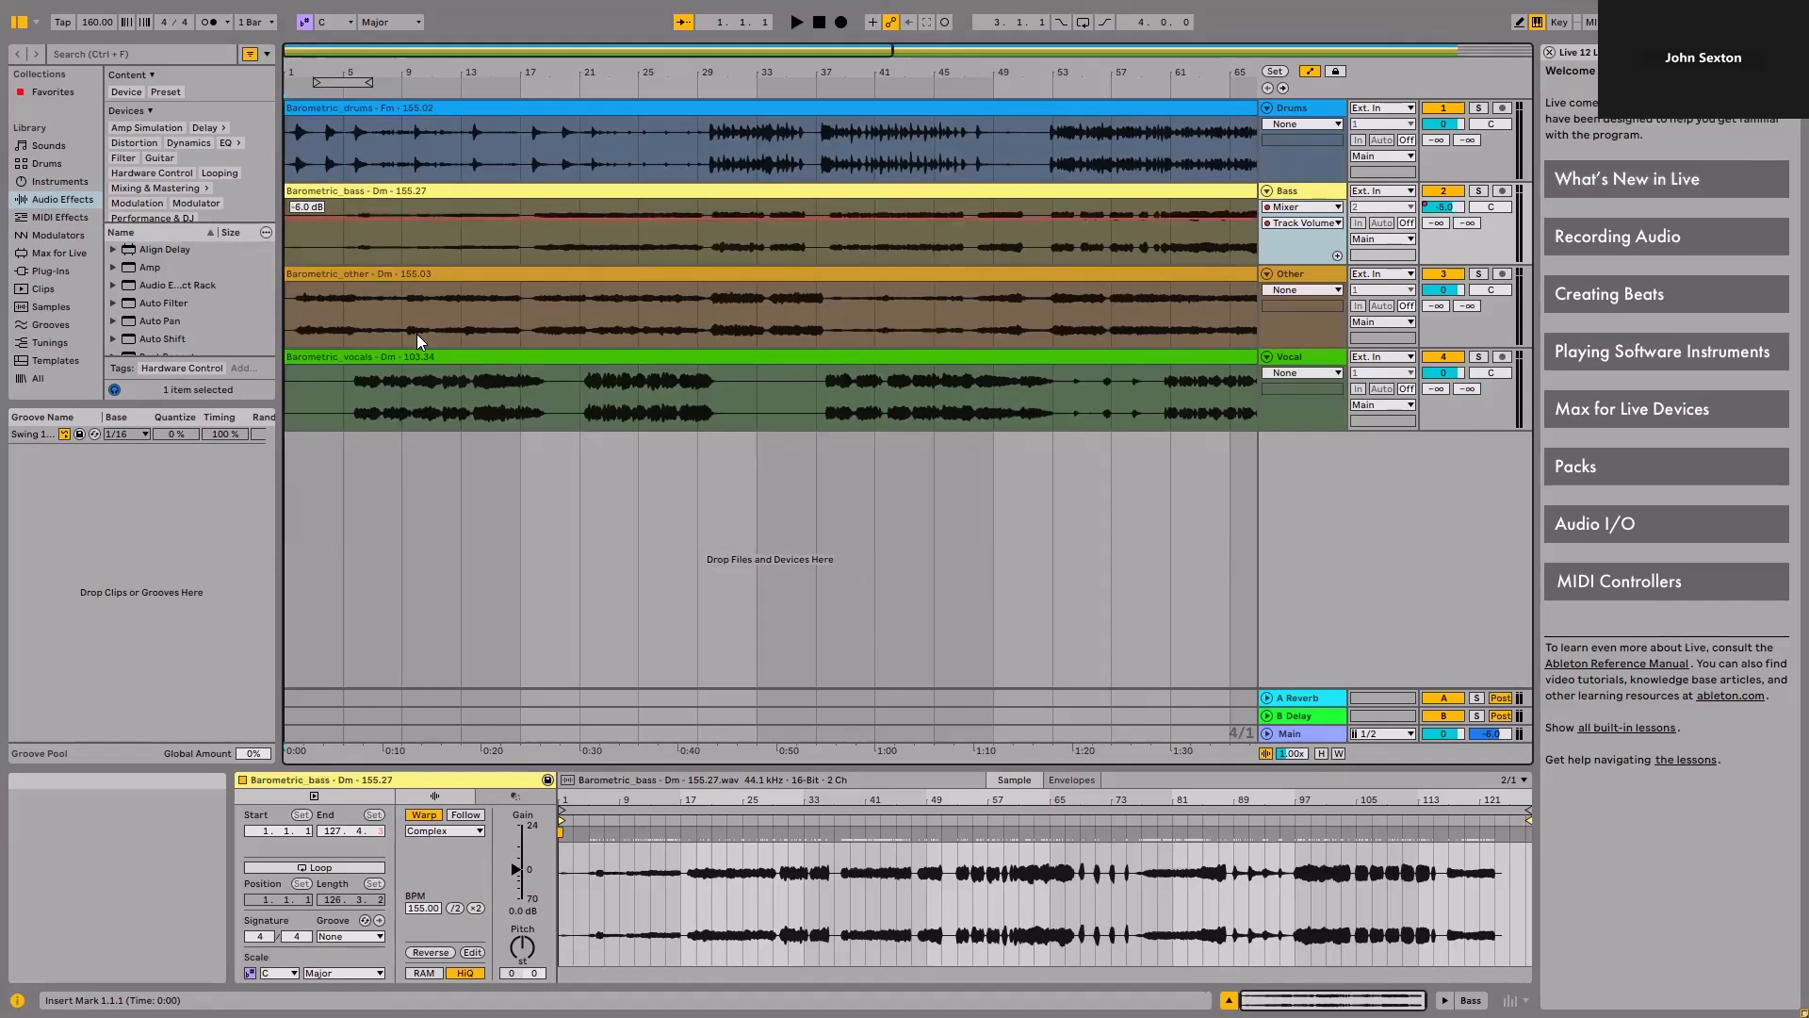
key(Down)
key(Down)
key(Down)
key(Down)
key(Down)
key(Down)
key(Down)
key(Down)
key(Down)
key(Down)
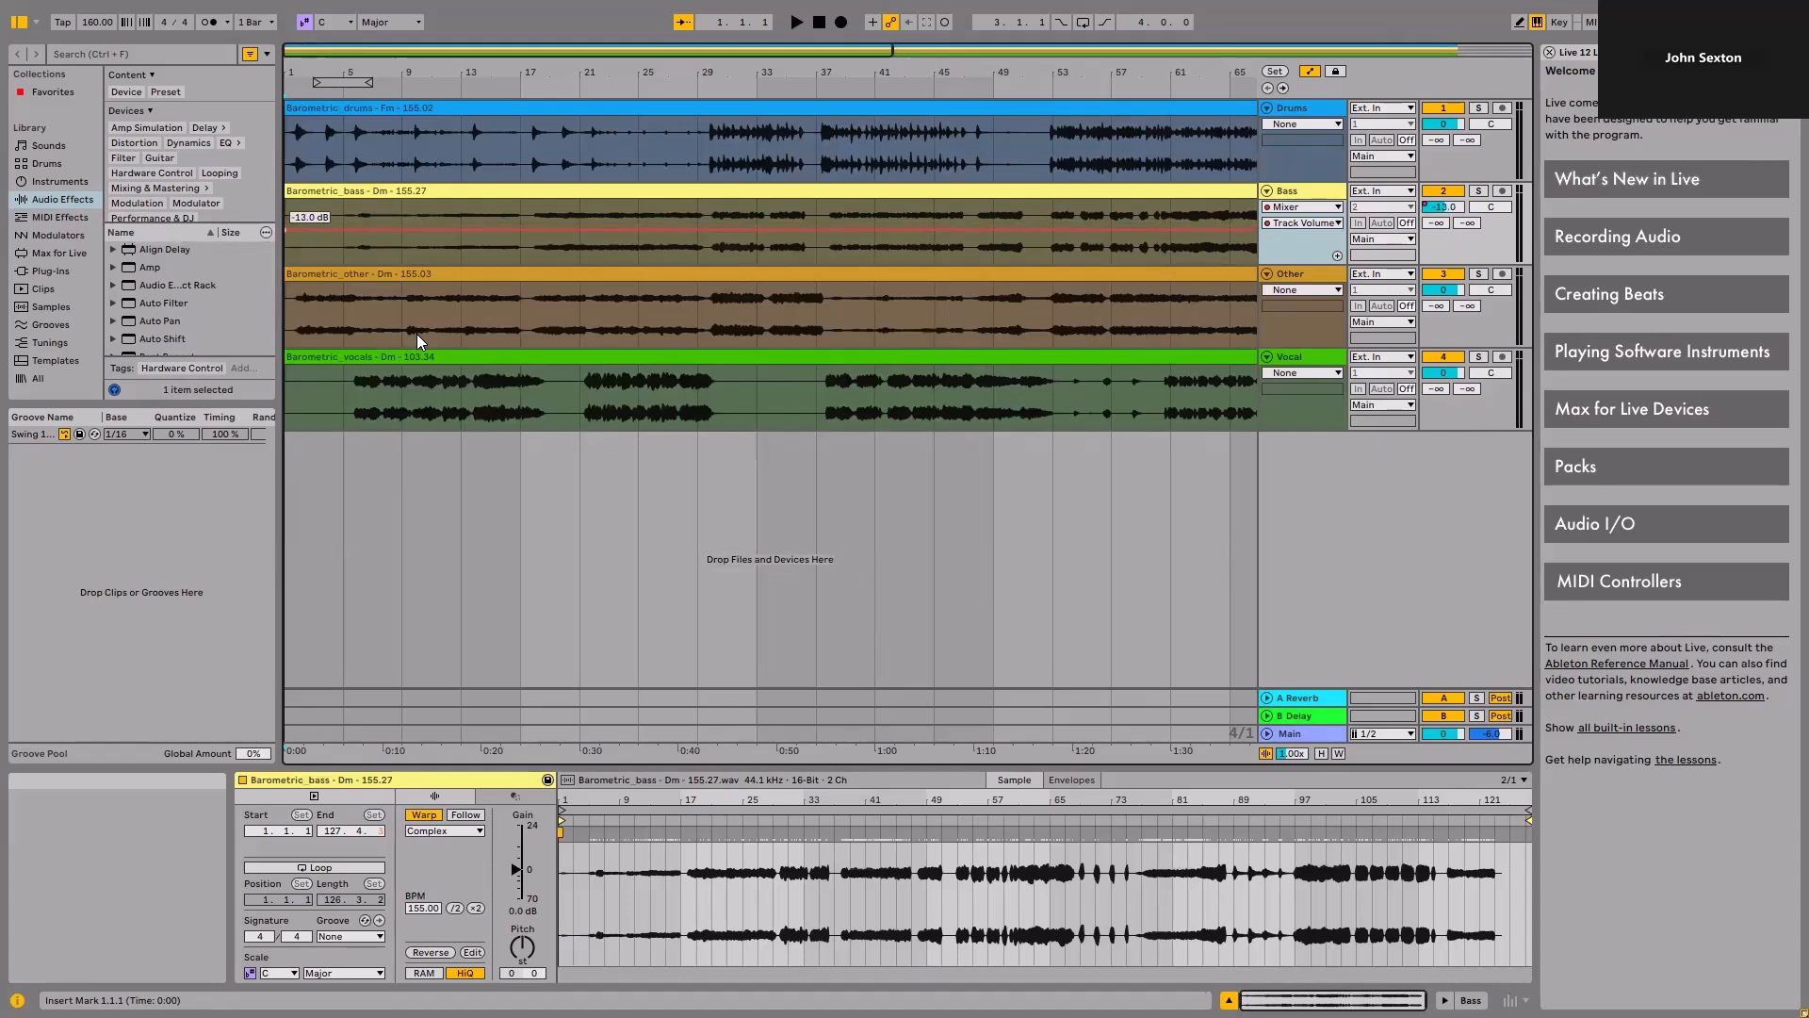
key(Down)
key(Down)
key(Down)
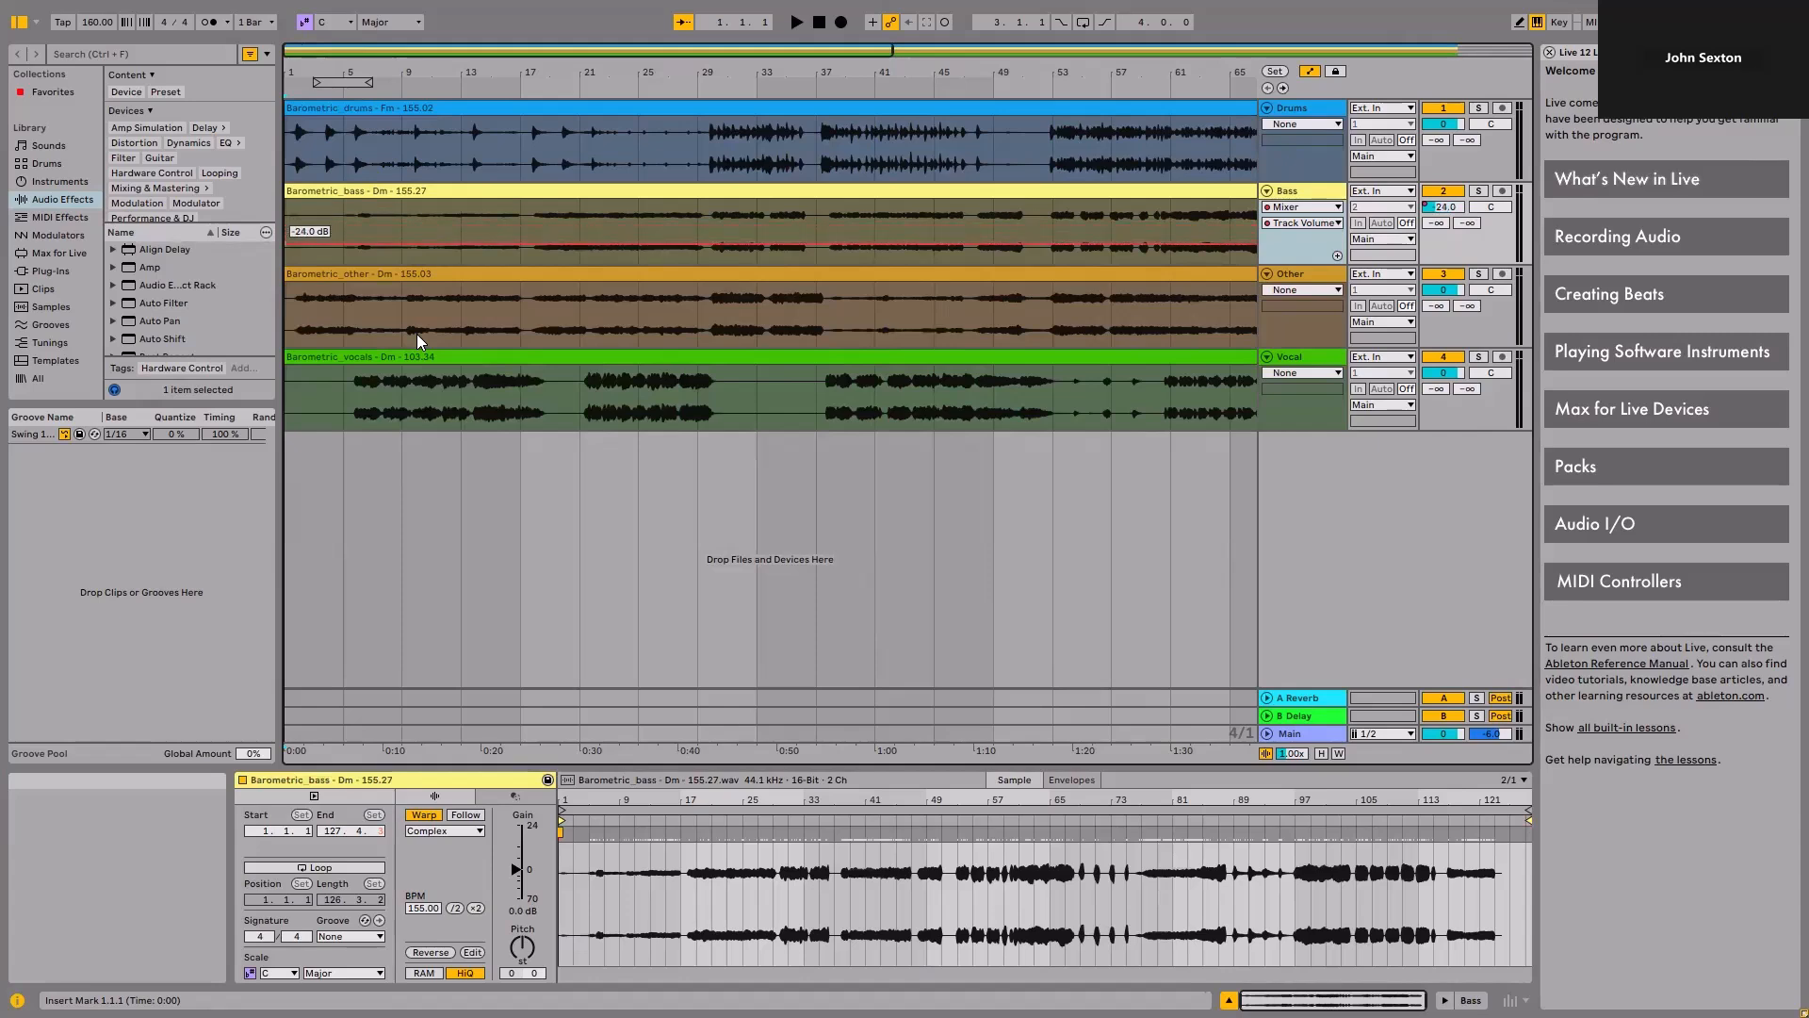
key(Down)
key(Down)
key(Down)
key(Down)
key(Down)
key(Down)
key(Down)
key(Down)
key(Down)
key(Down)
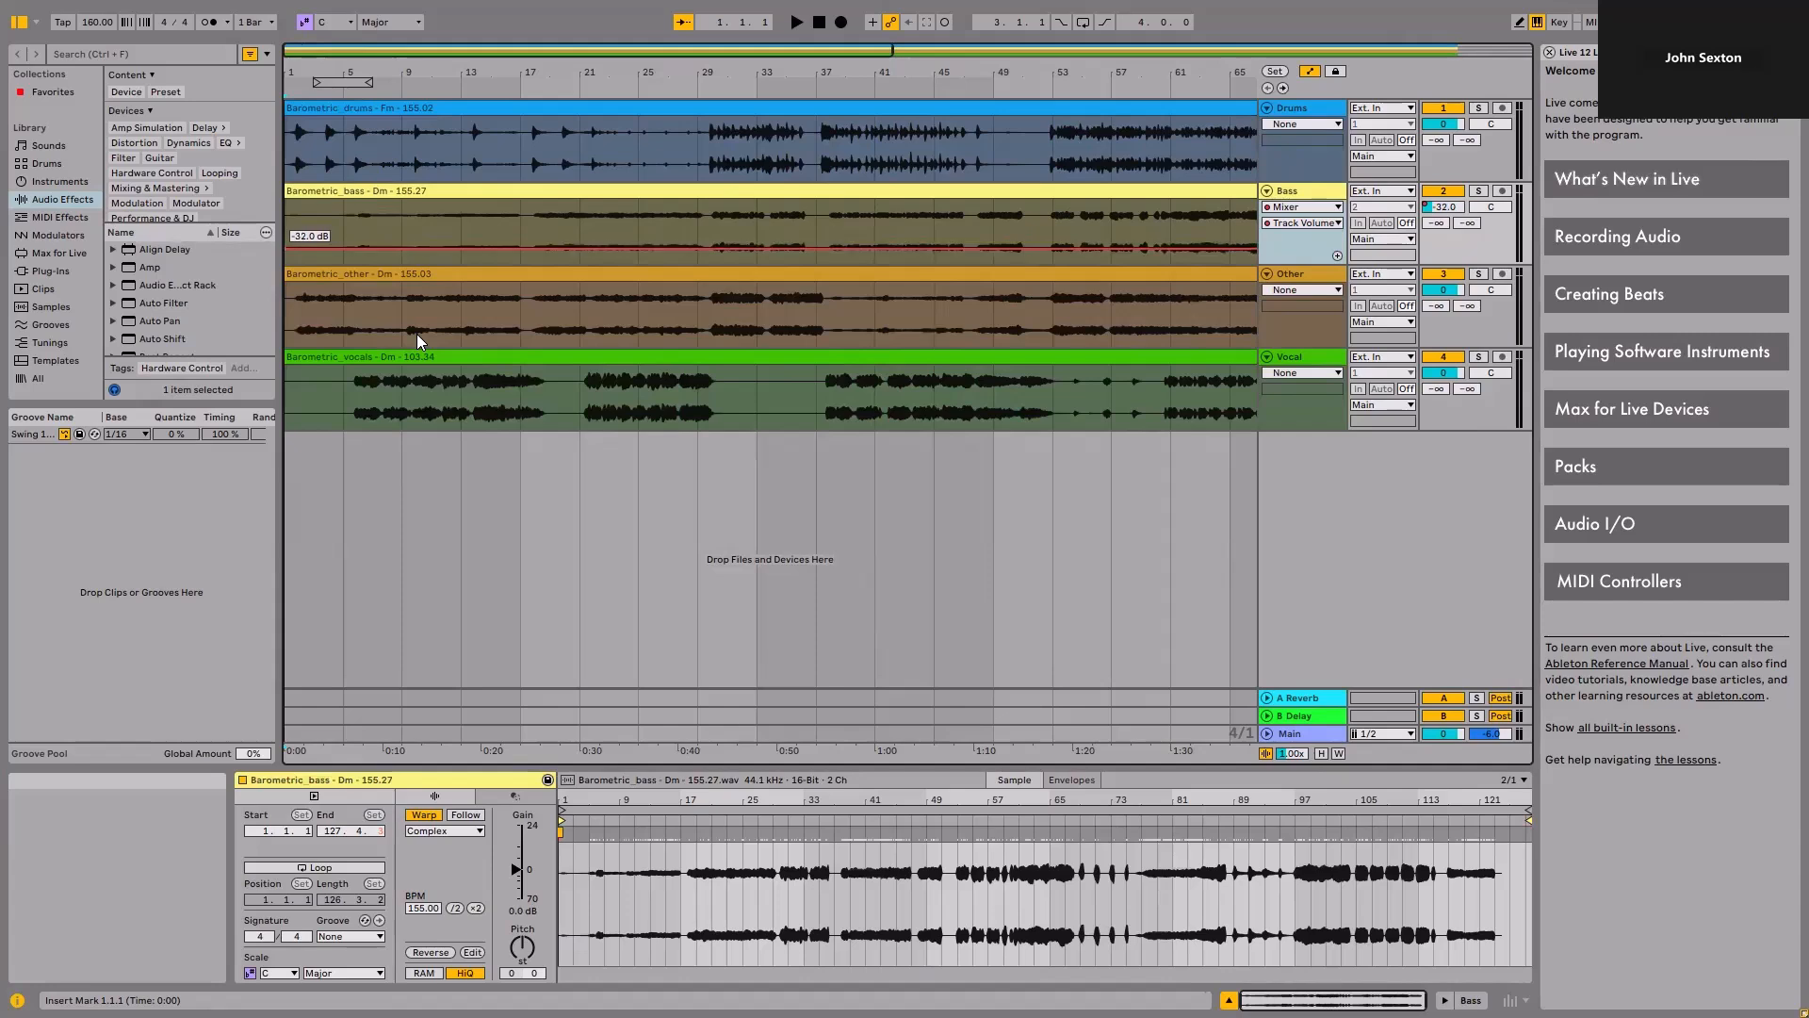
key(Down)
key(Down)
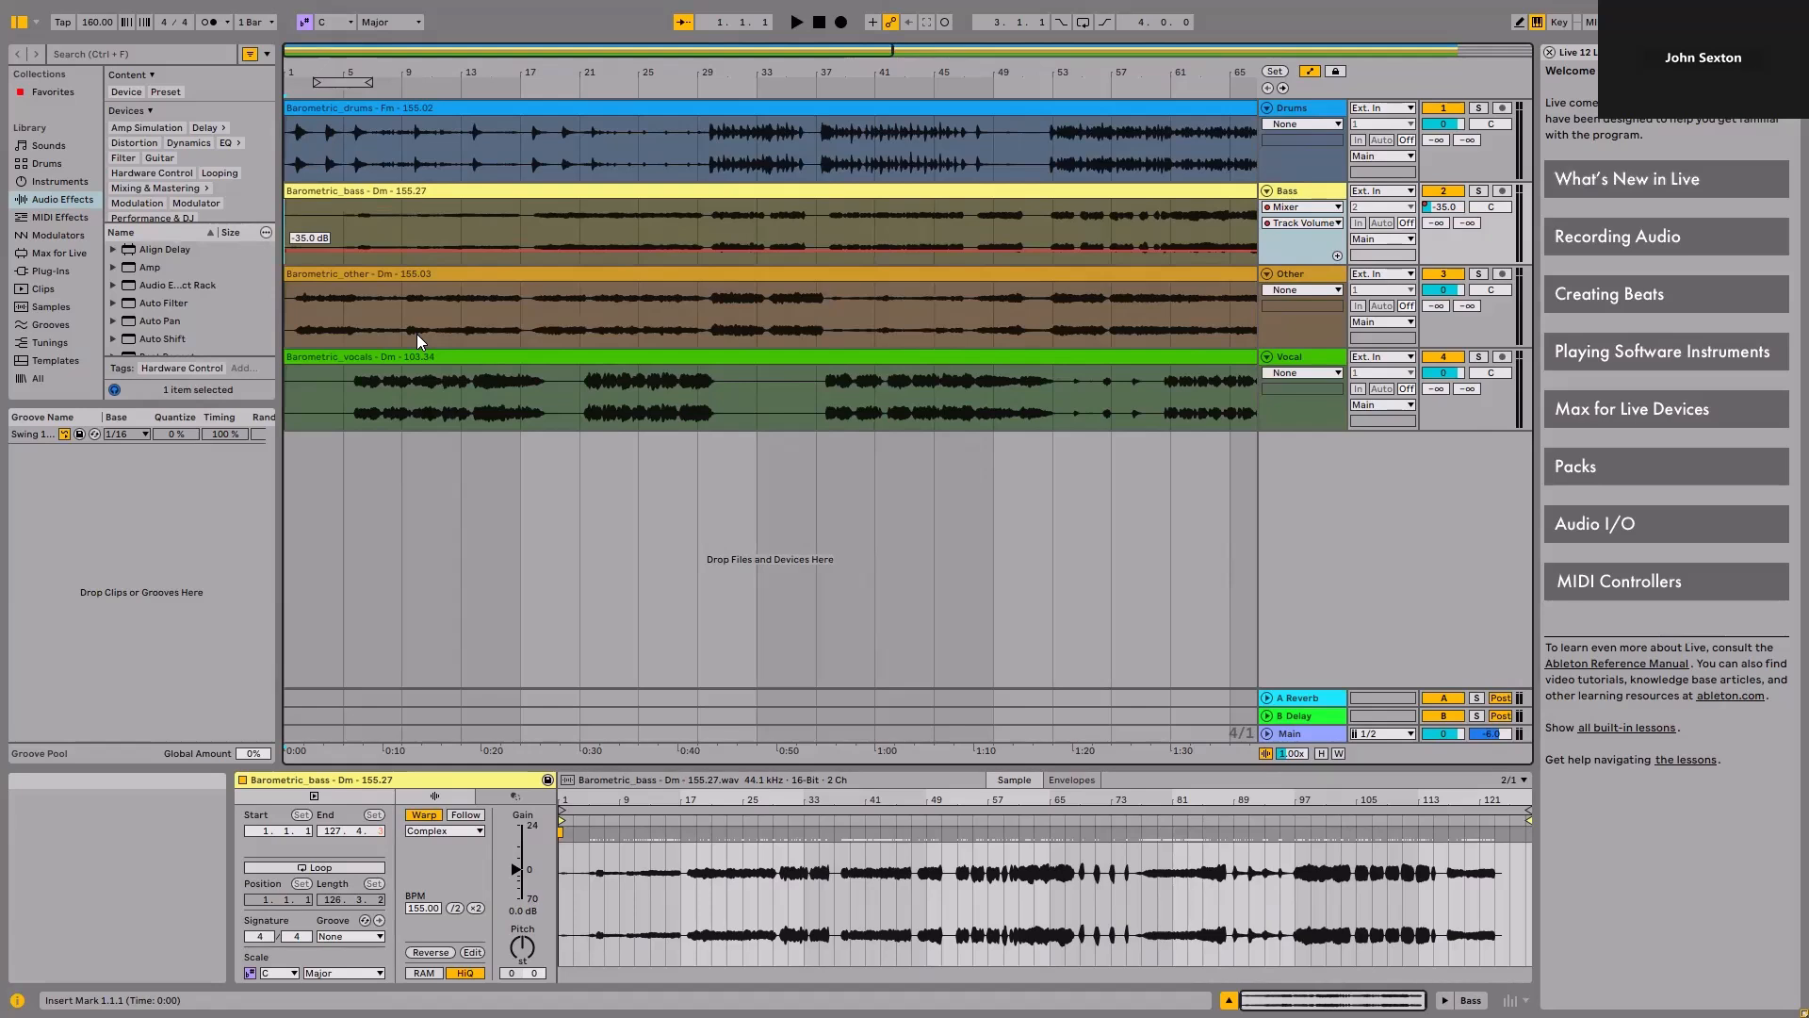
- Set the Bass volume automation to 0 dB at bar 5 to complete the fade-in
key(Right)
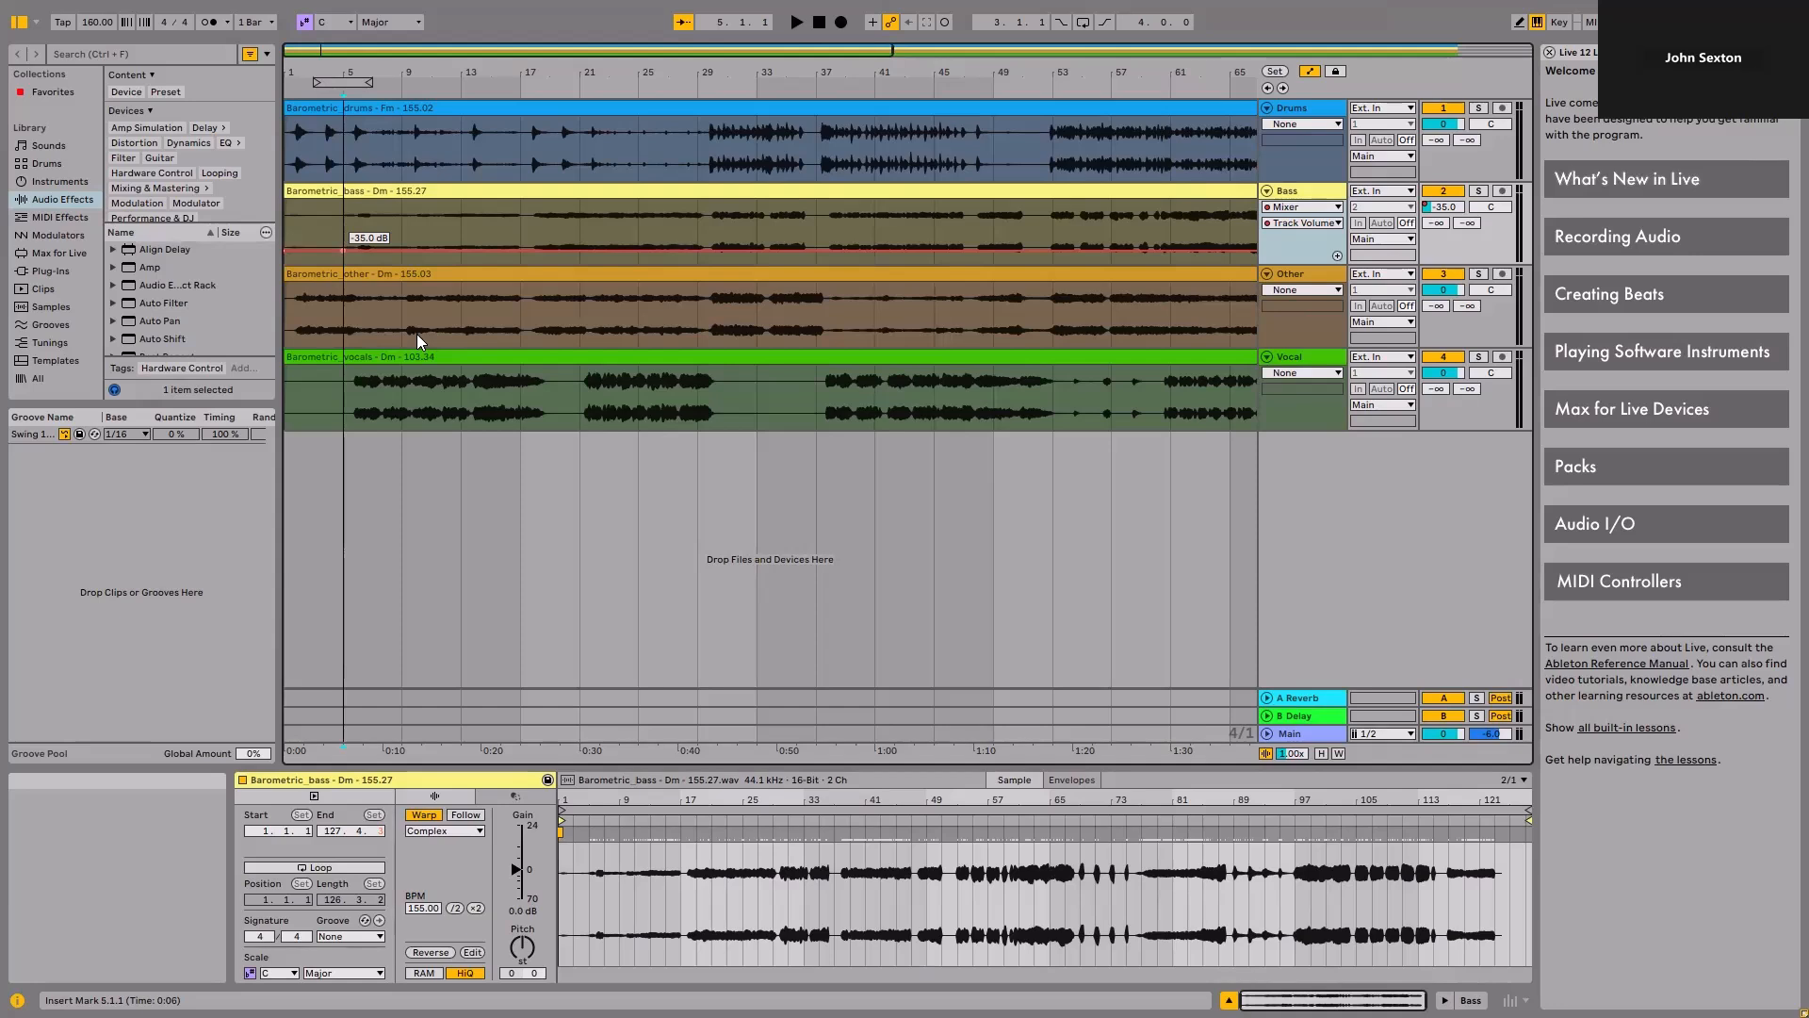
text(0)
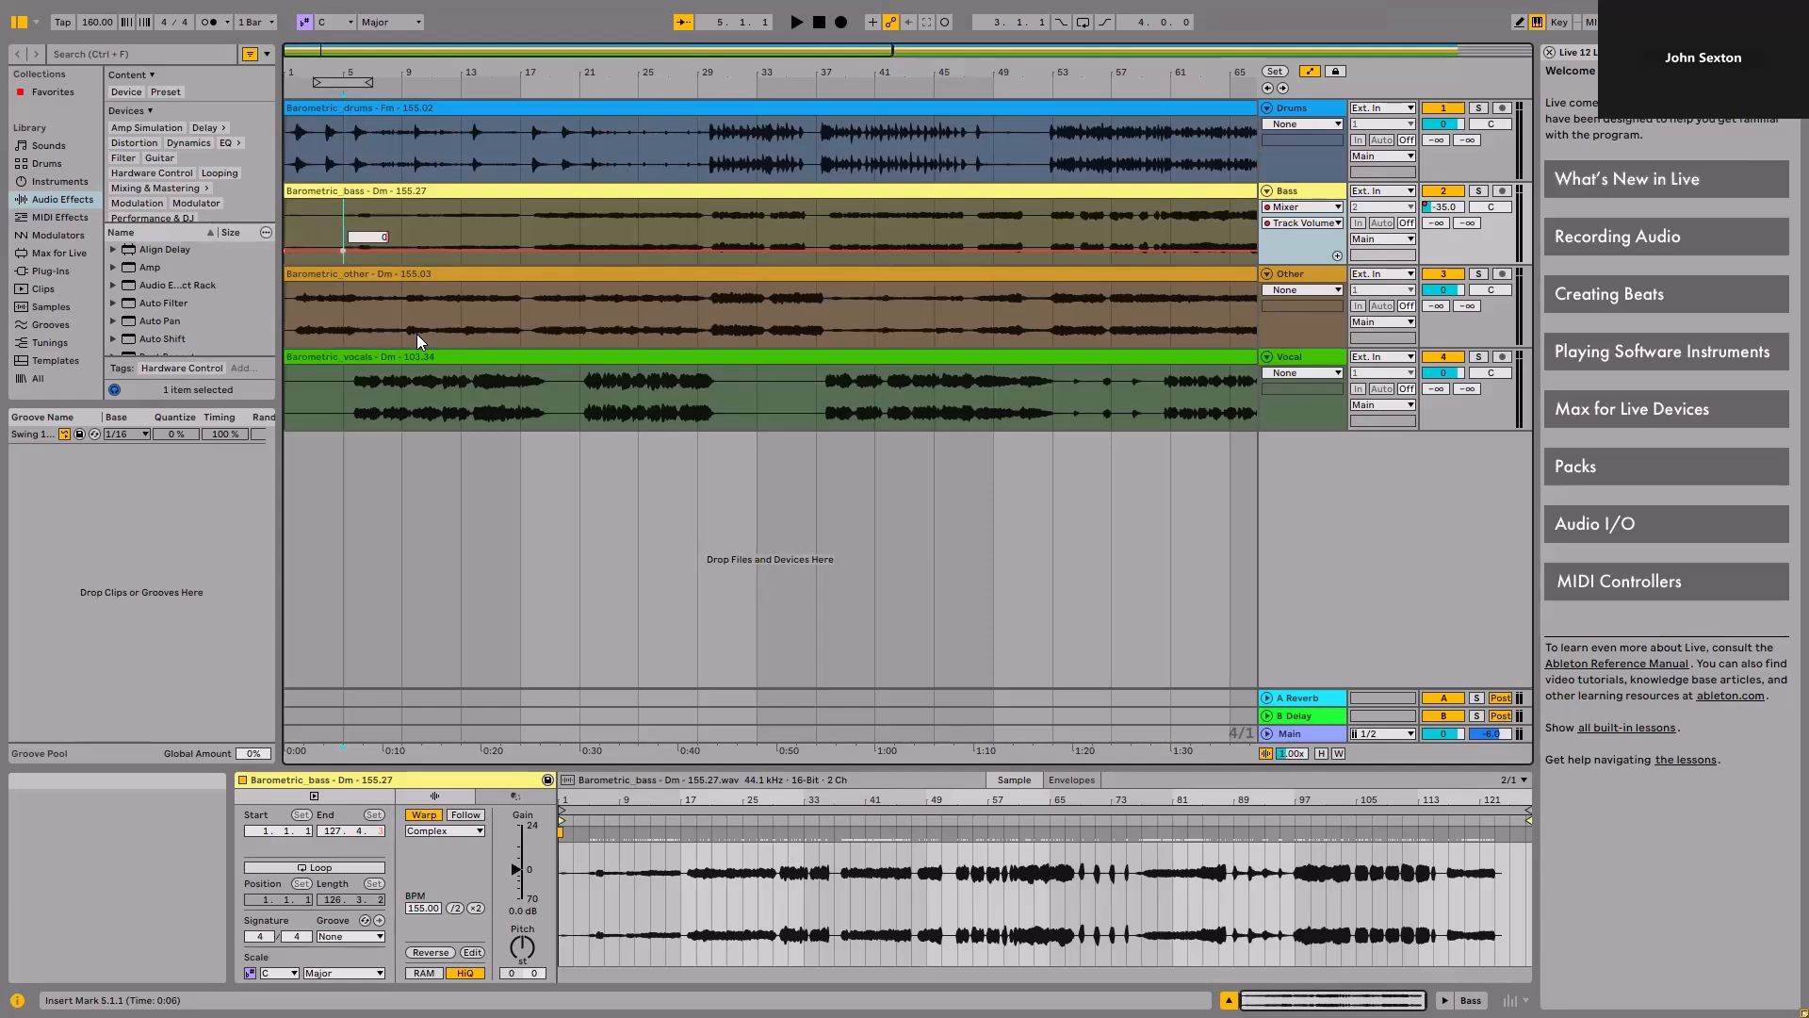
key(Return)
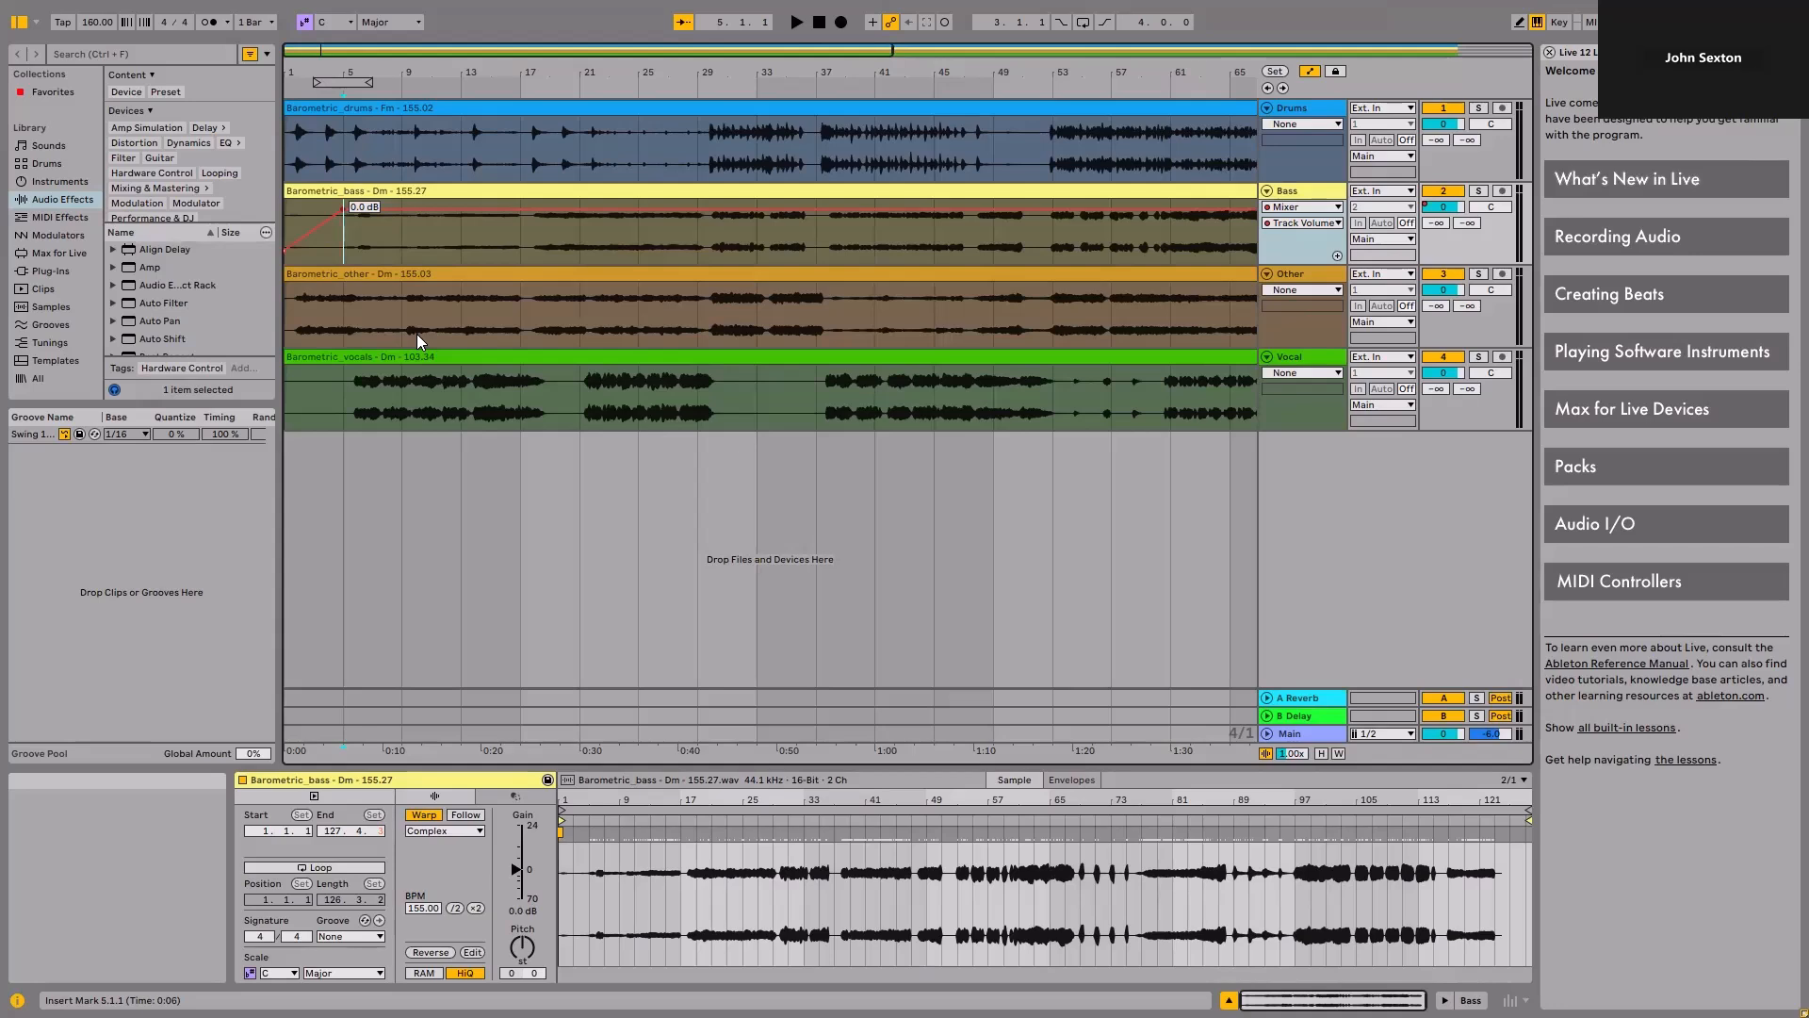
- Play the arrangement from the beginning past bar 5 to check the bass fade-in
key(Home)
key(space)
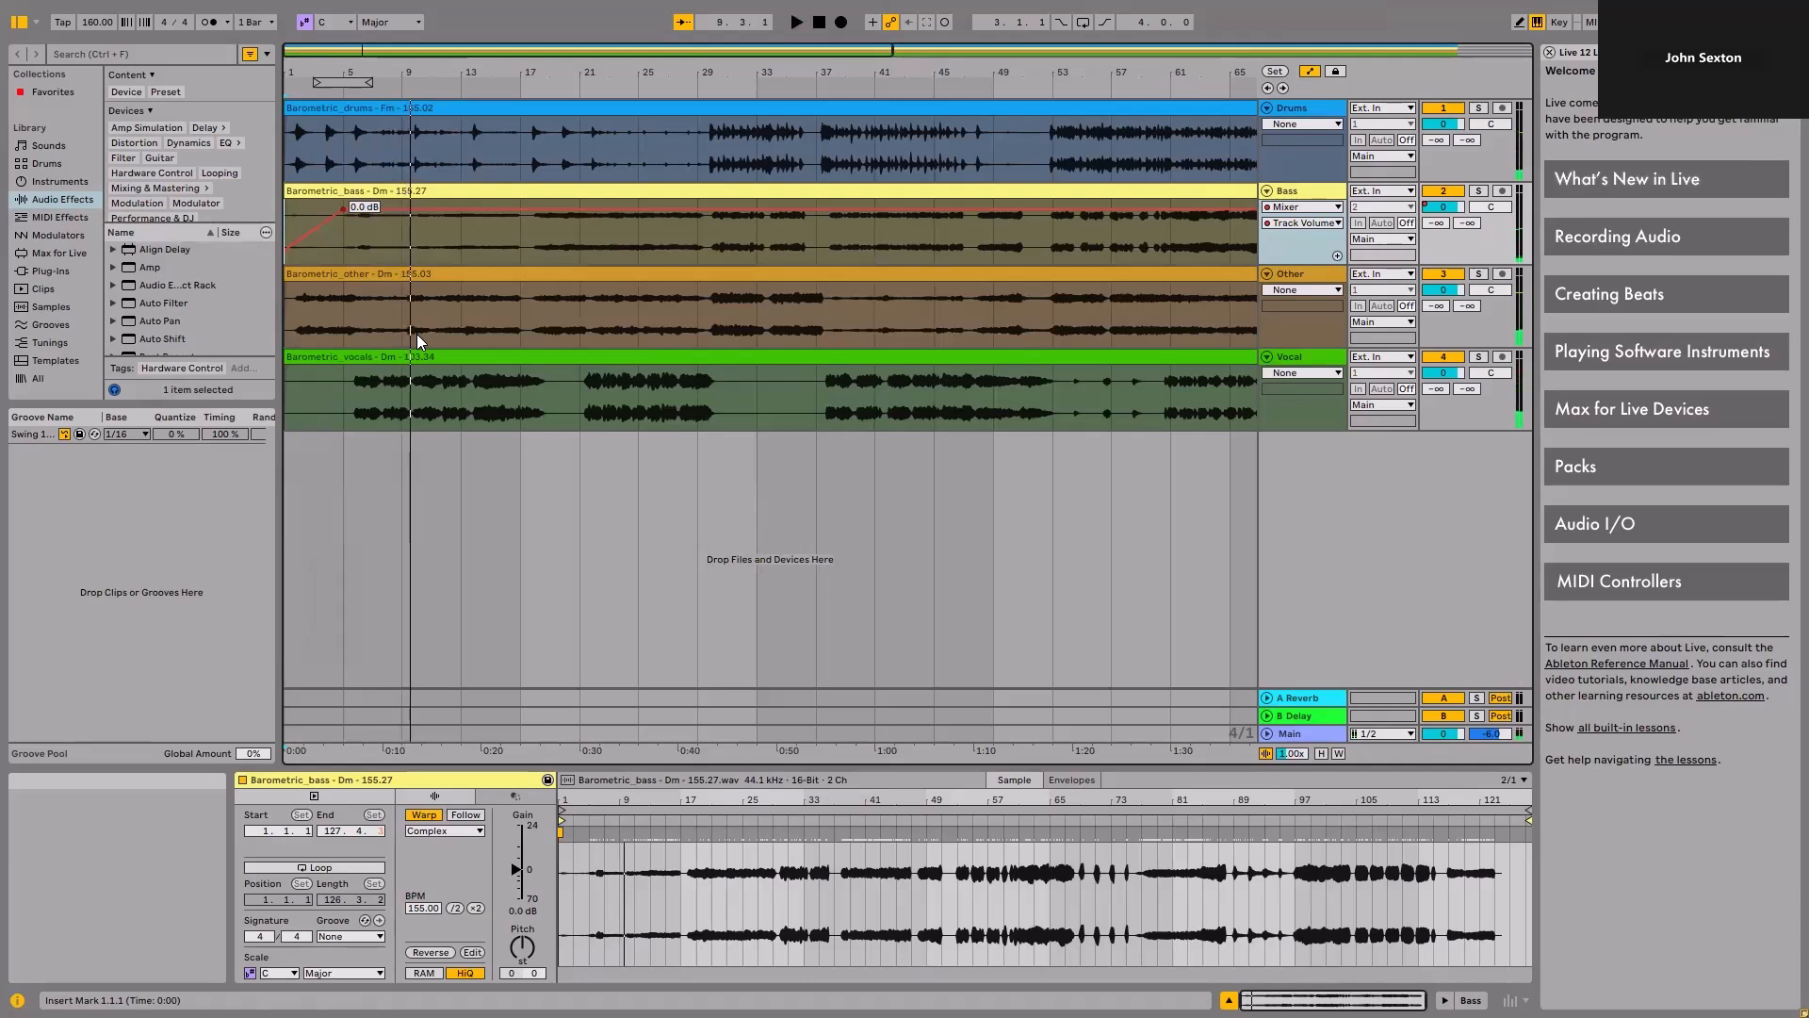
key(space)
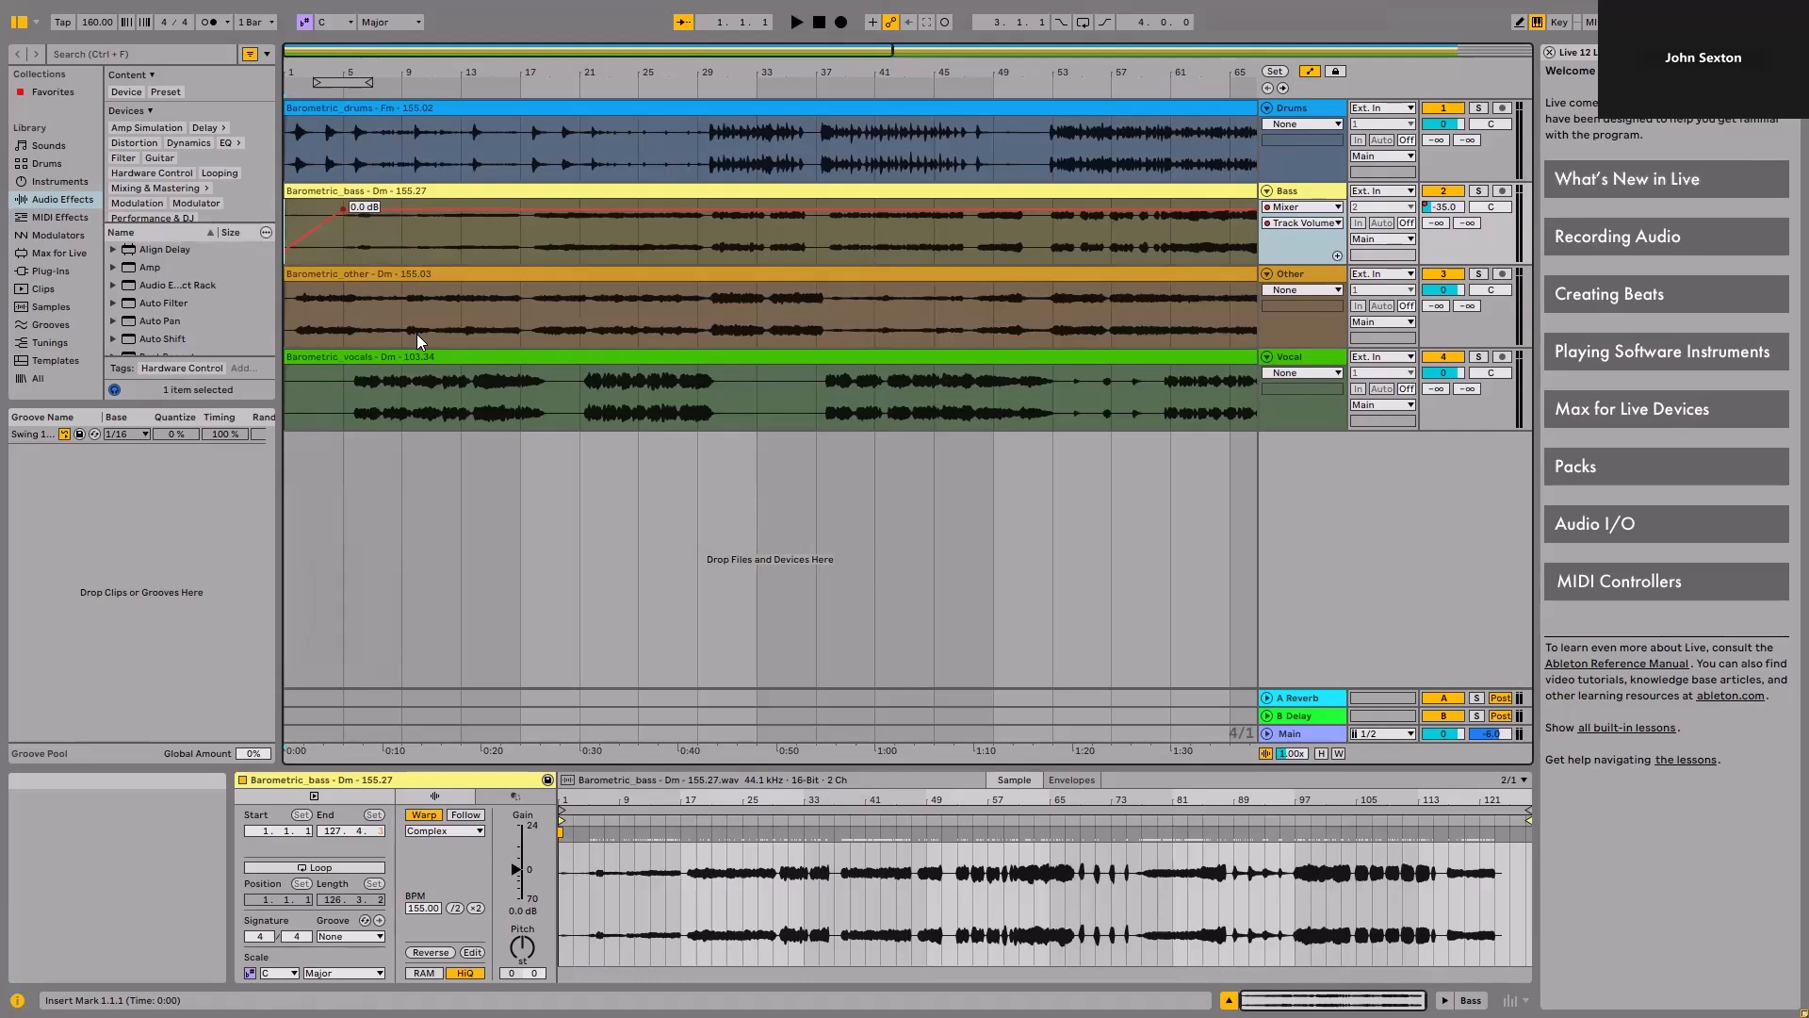
- Select the Vocal track and play from bar 5 to listen to the vocal entry
click(421, 341)
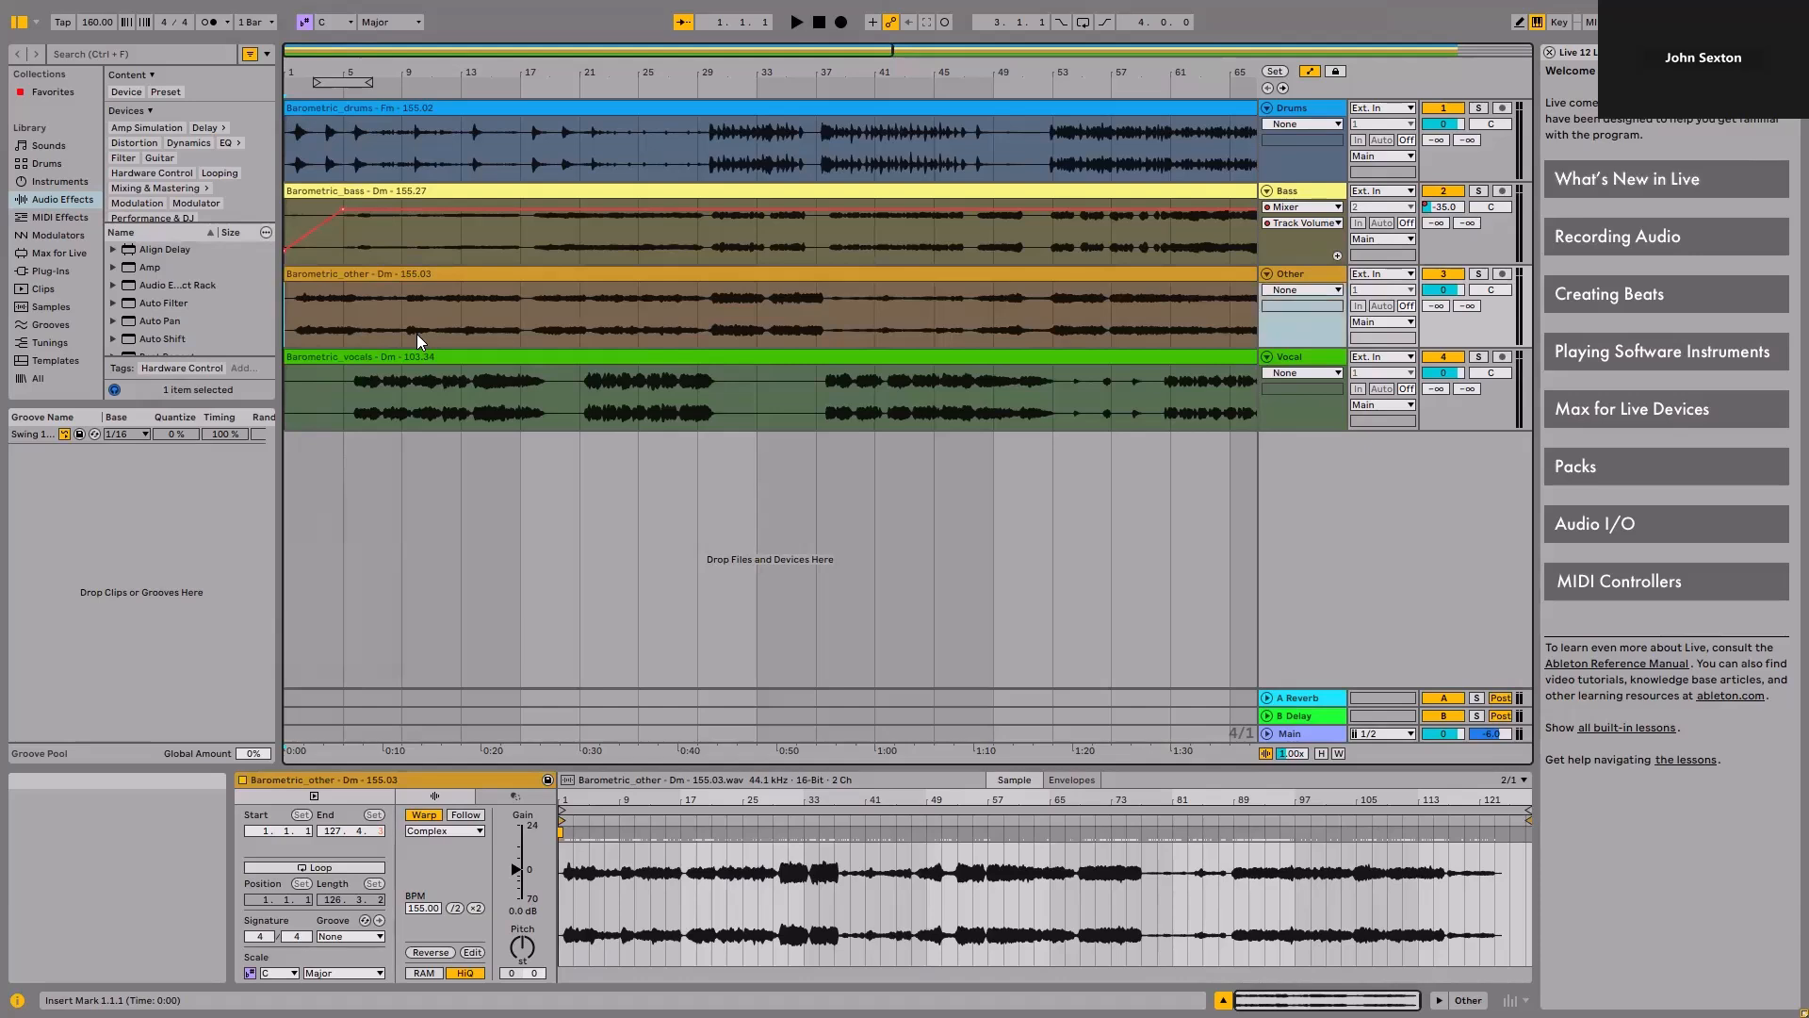
key(Down)
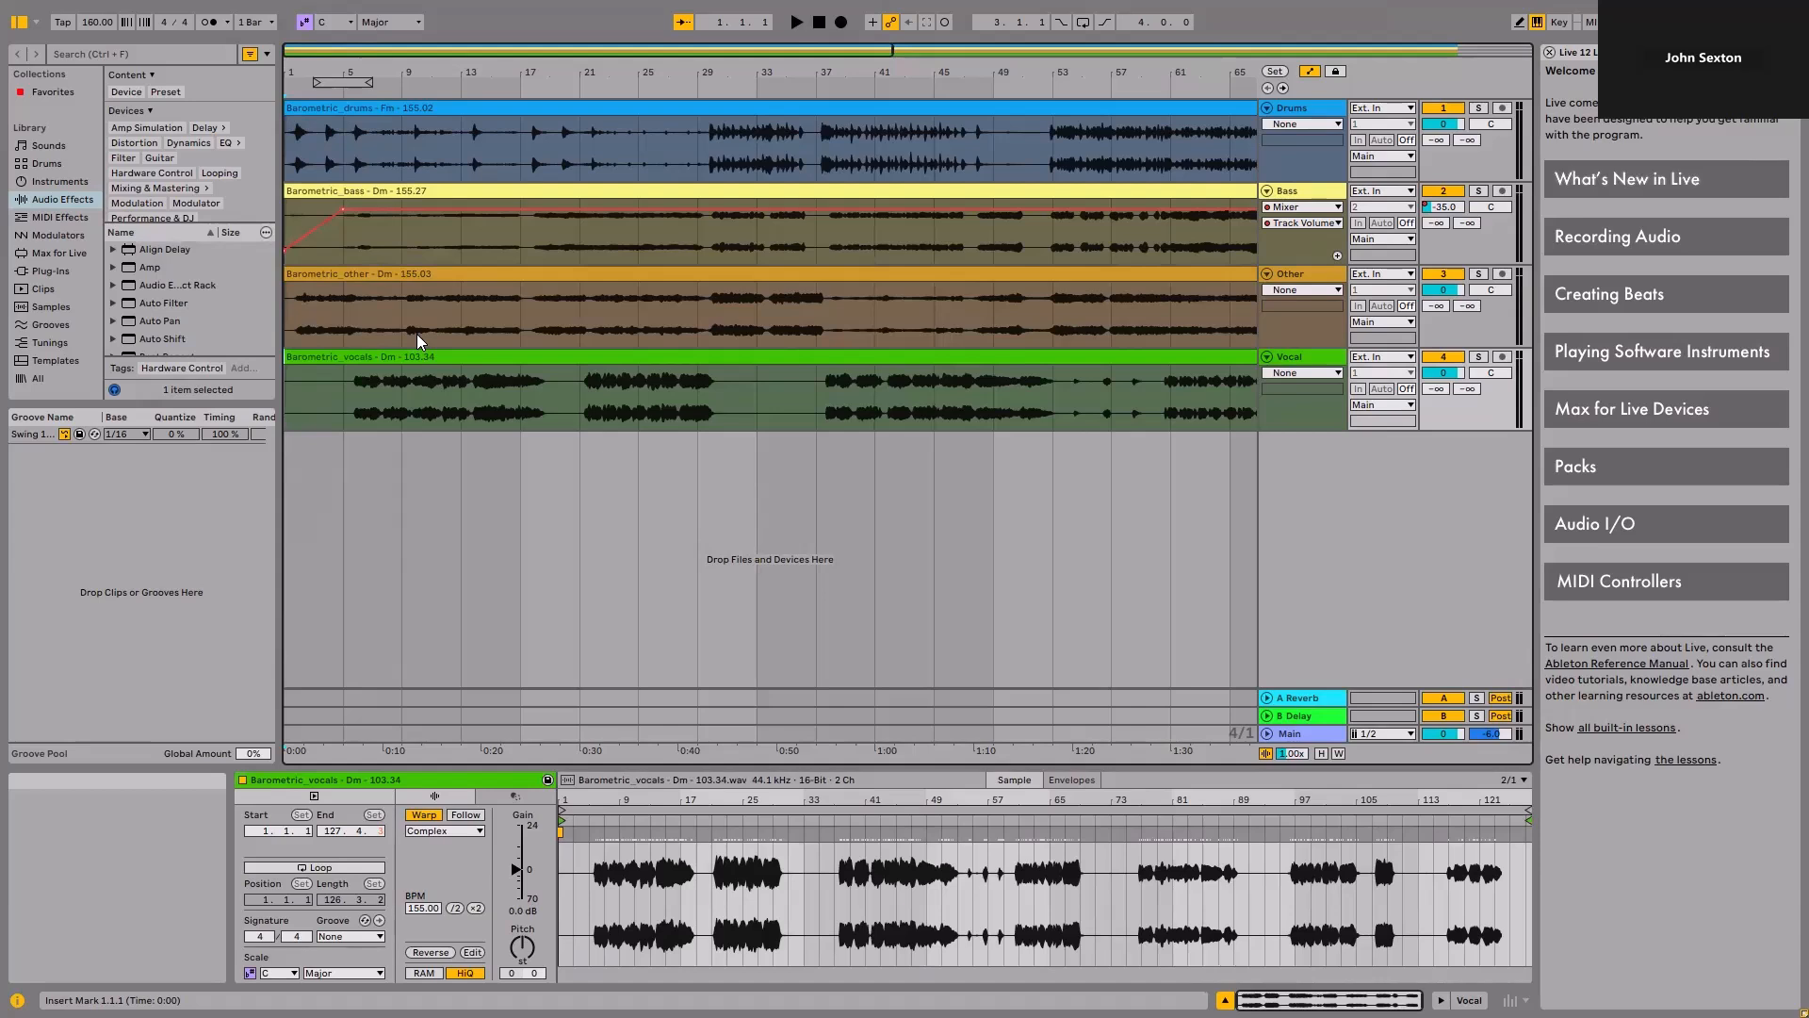
key(Right)
key(space)
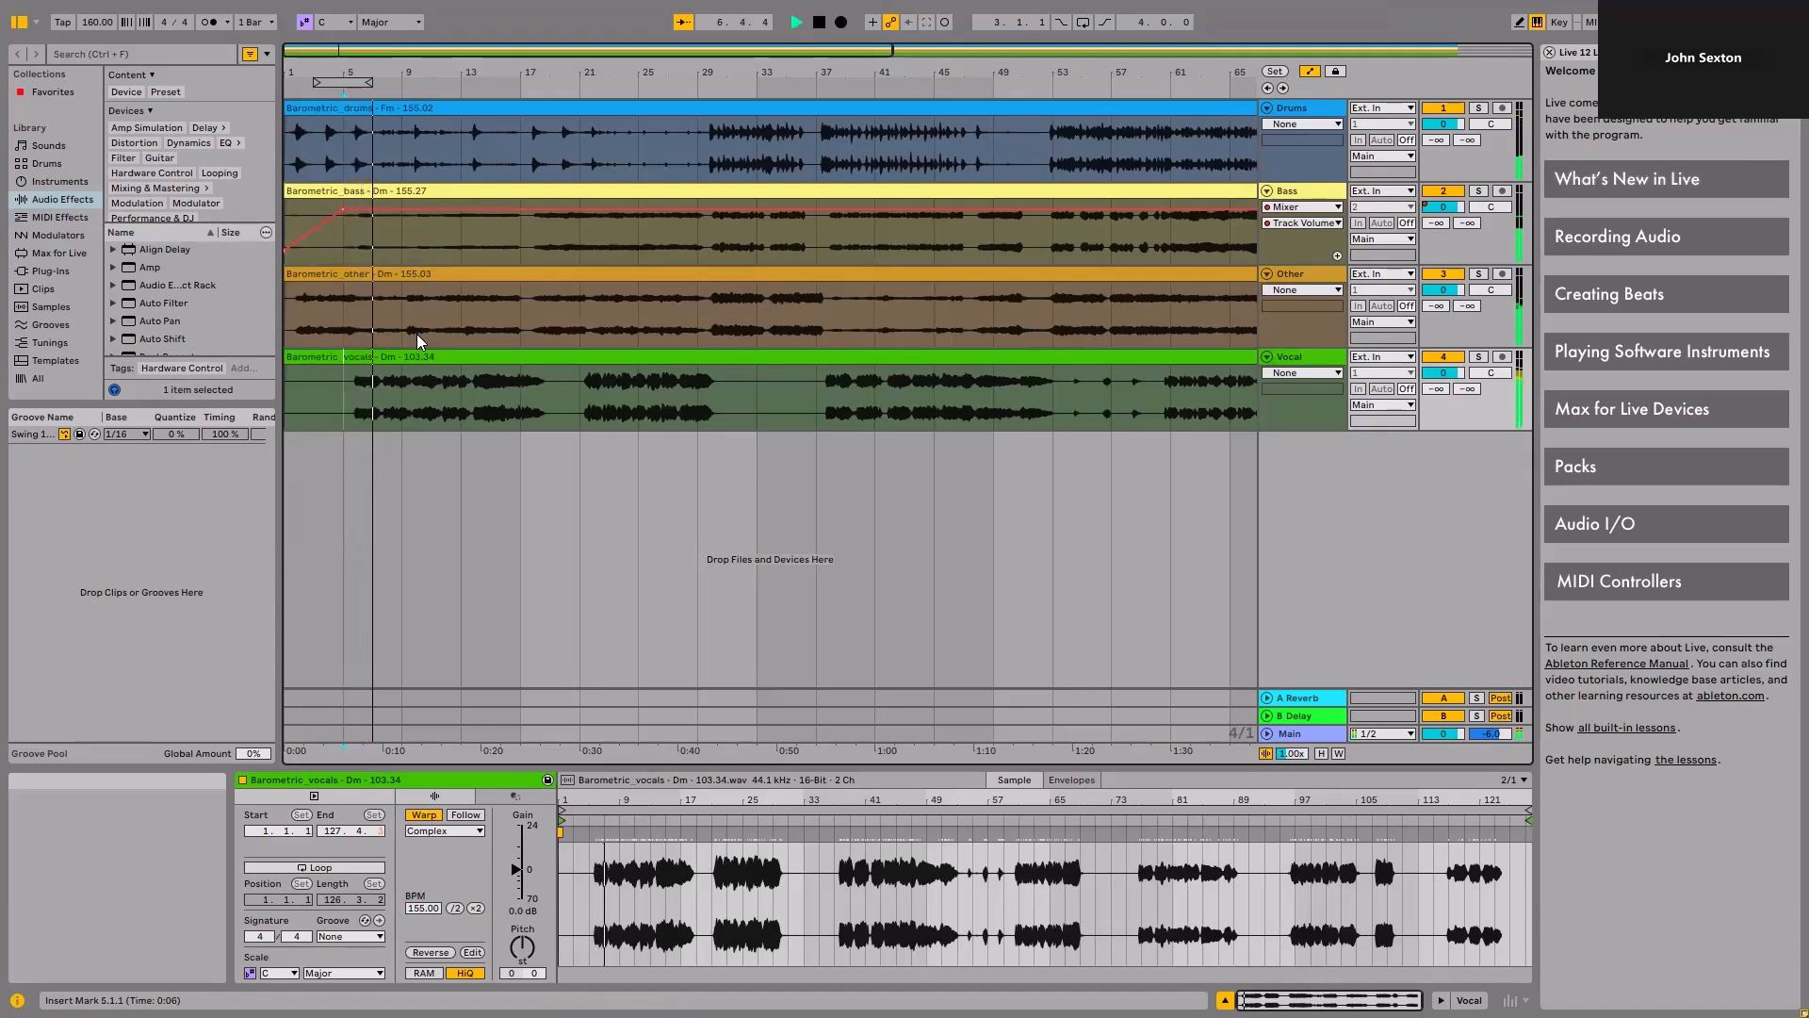
key(space)
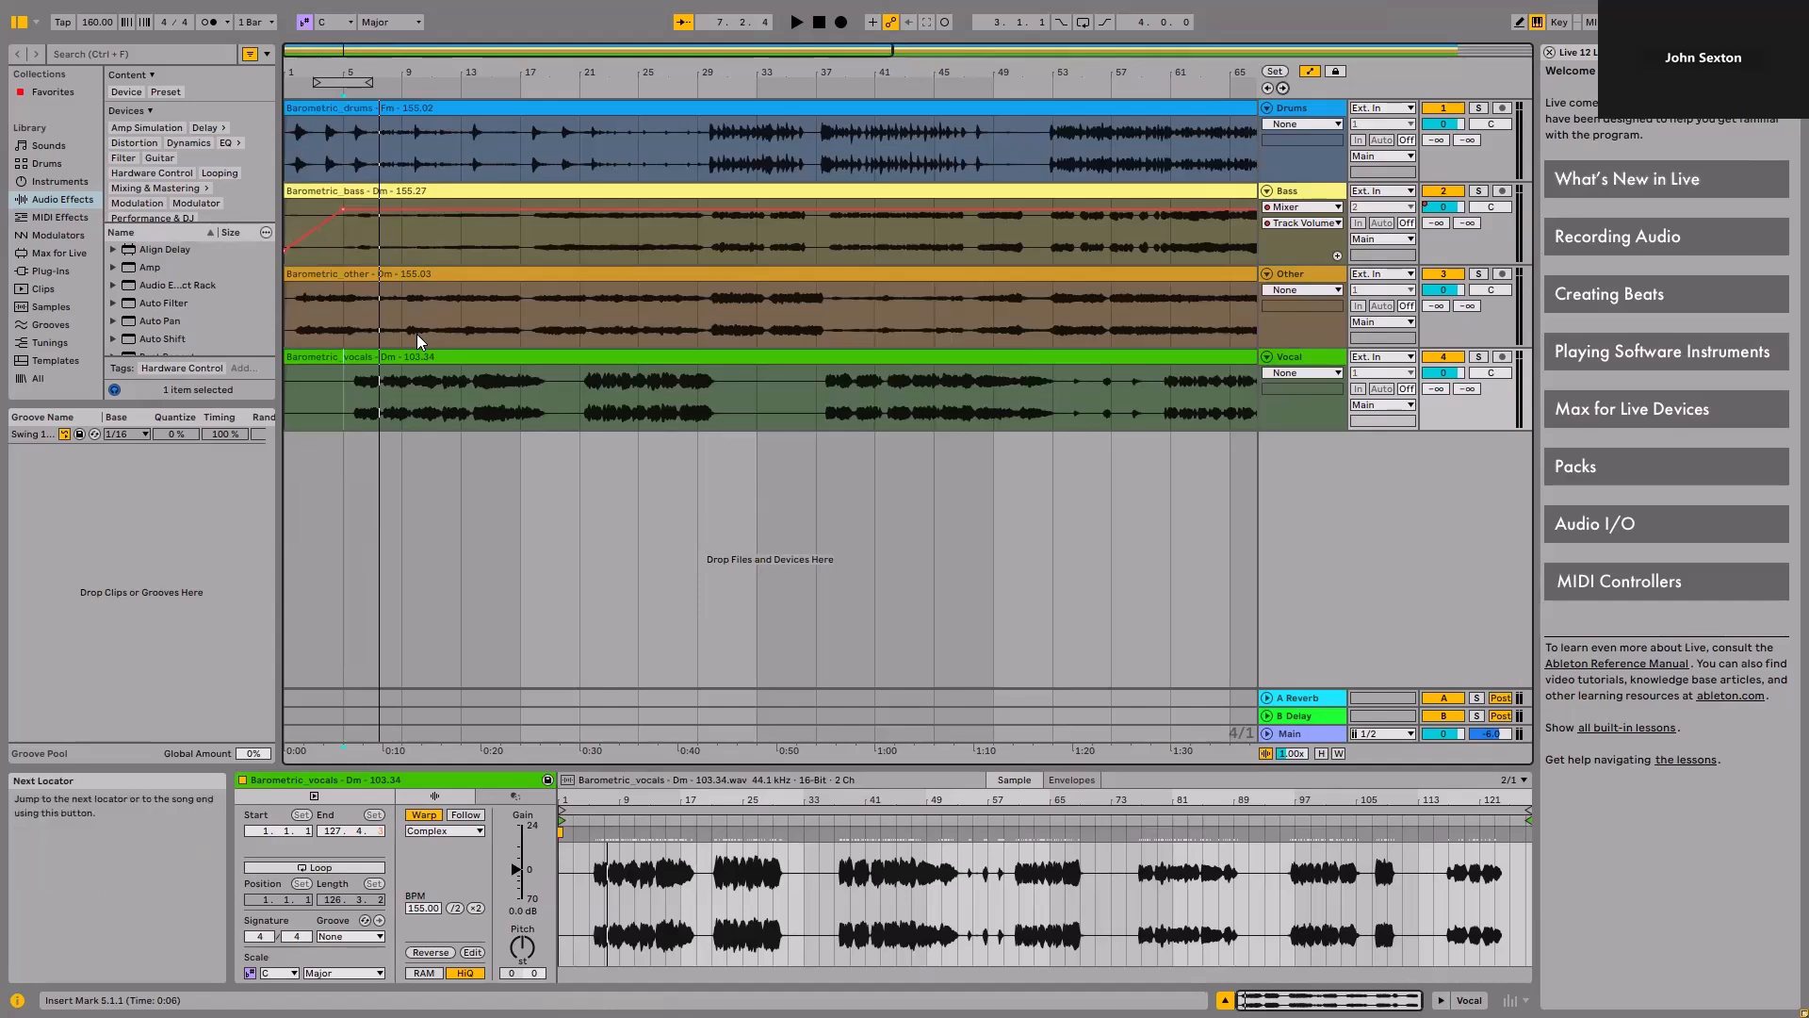
- Show the automation envelope of the Vocal track's B-Delay send in the arrangement
key(Tab)
key(Tab)
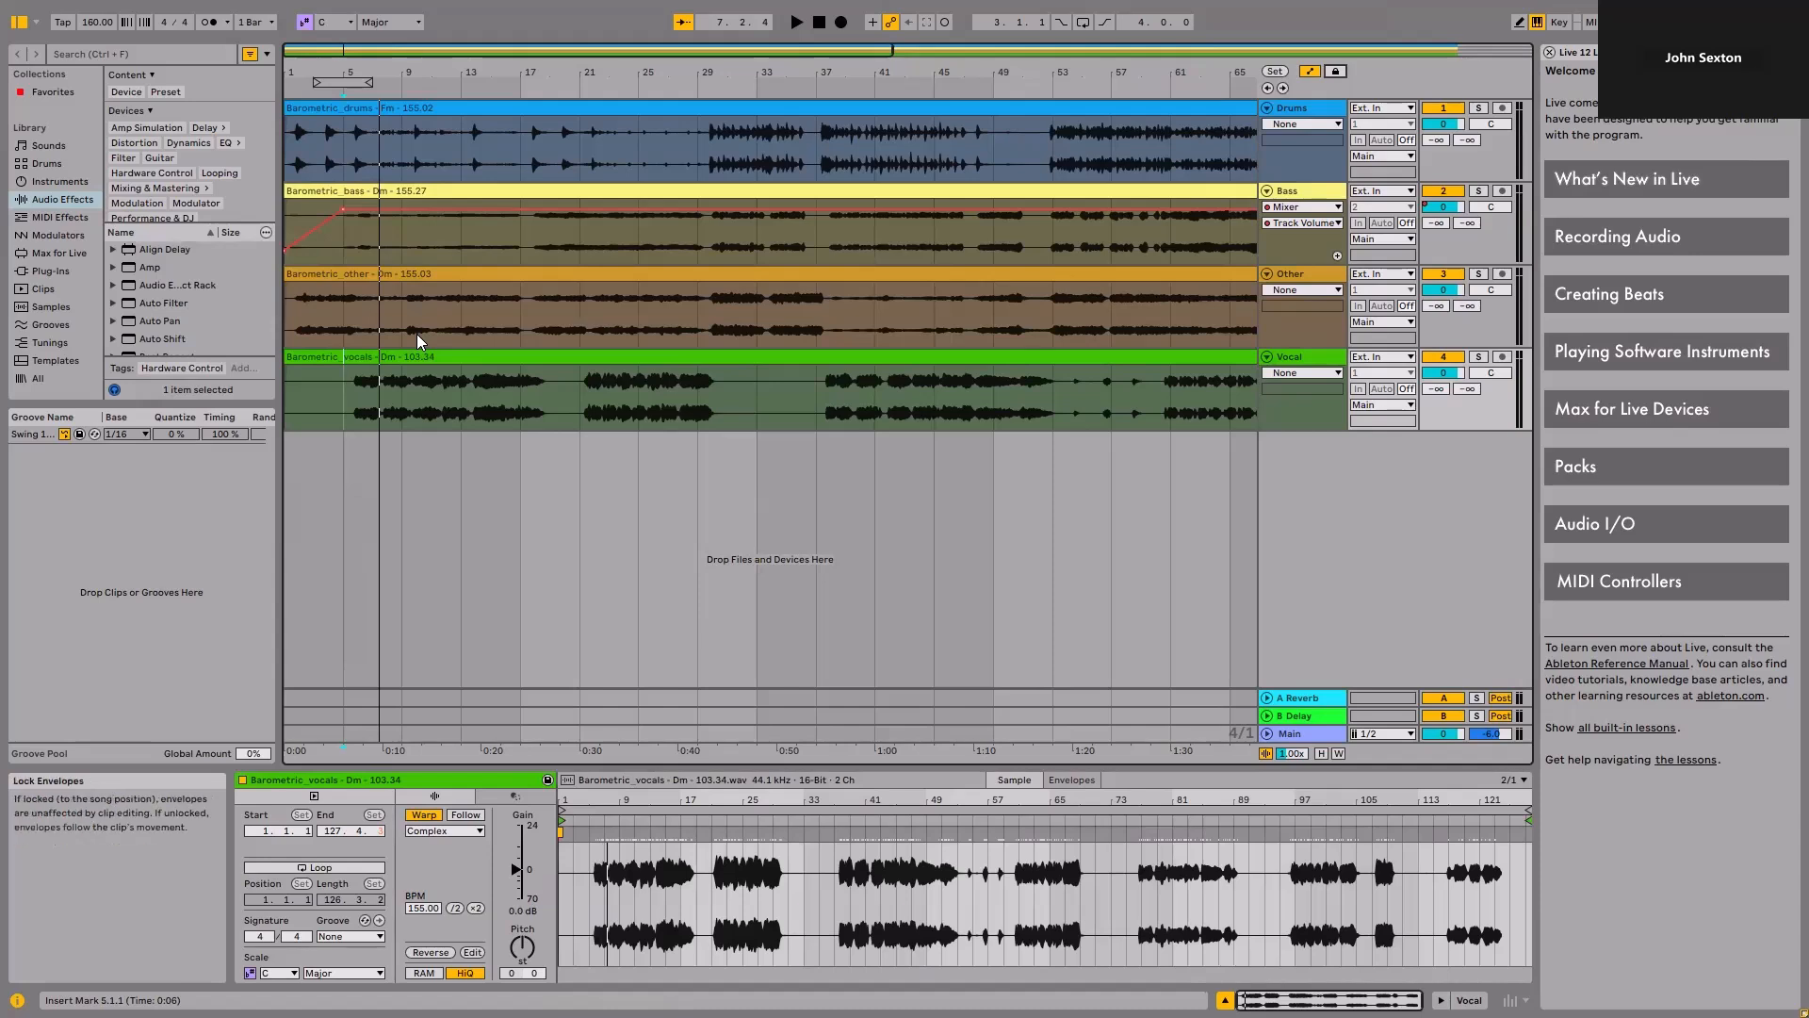
key(Tab)
key(Tab)
key(Tab)
key(Tab)
key(Tab)
key(Tab)
key(Tab)
key(Tab)
key(Tab)
key(Tab)
key(Tab)
key(Tab)
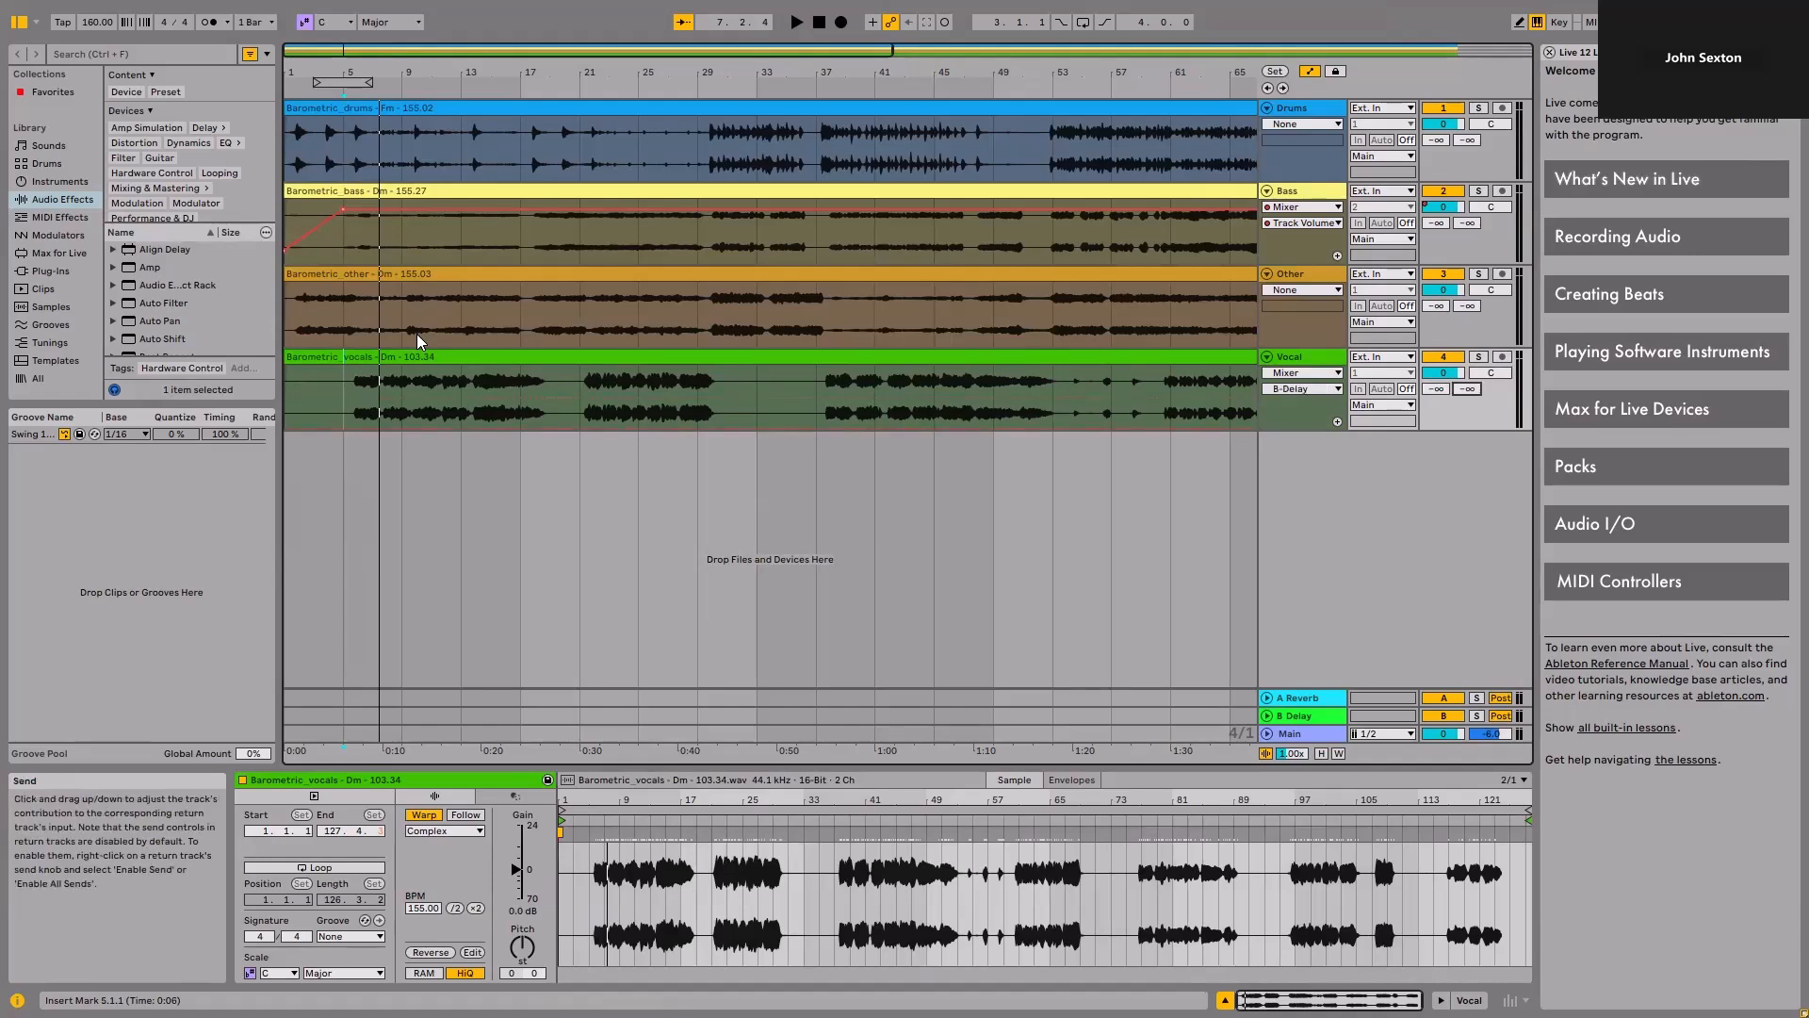
key(shift+F10)
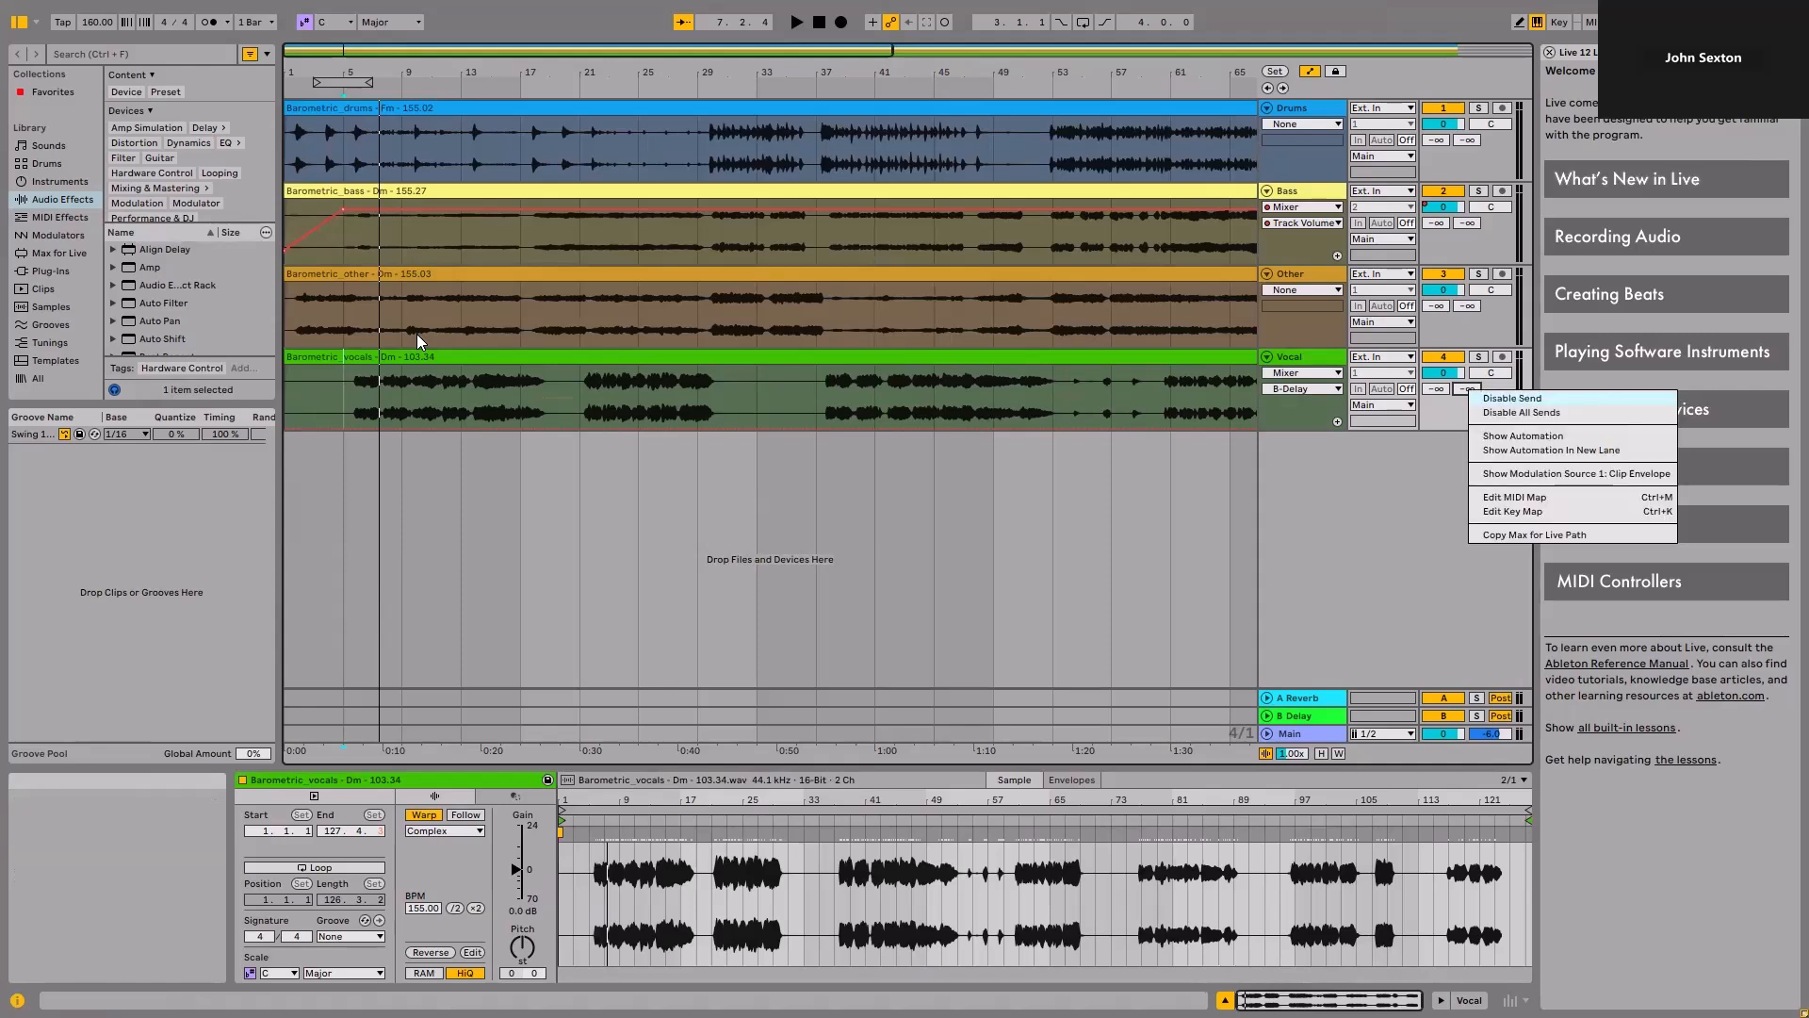
key(Down)
key(Return)
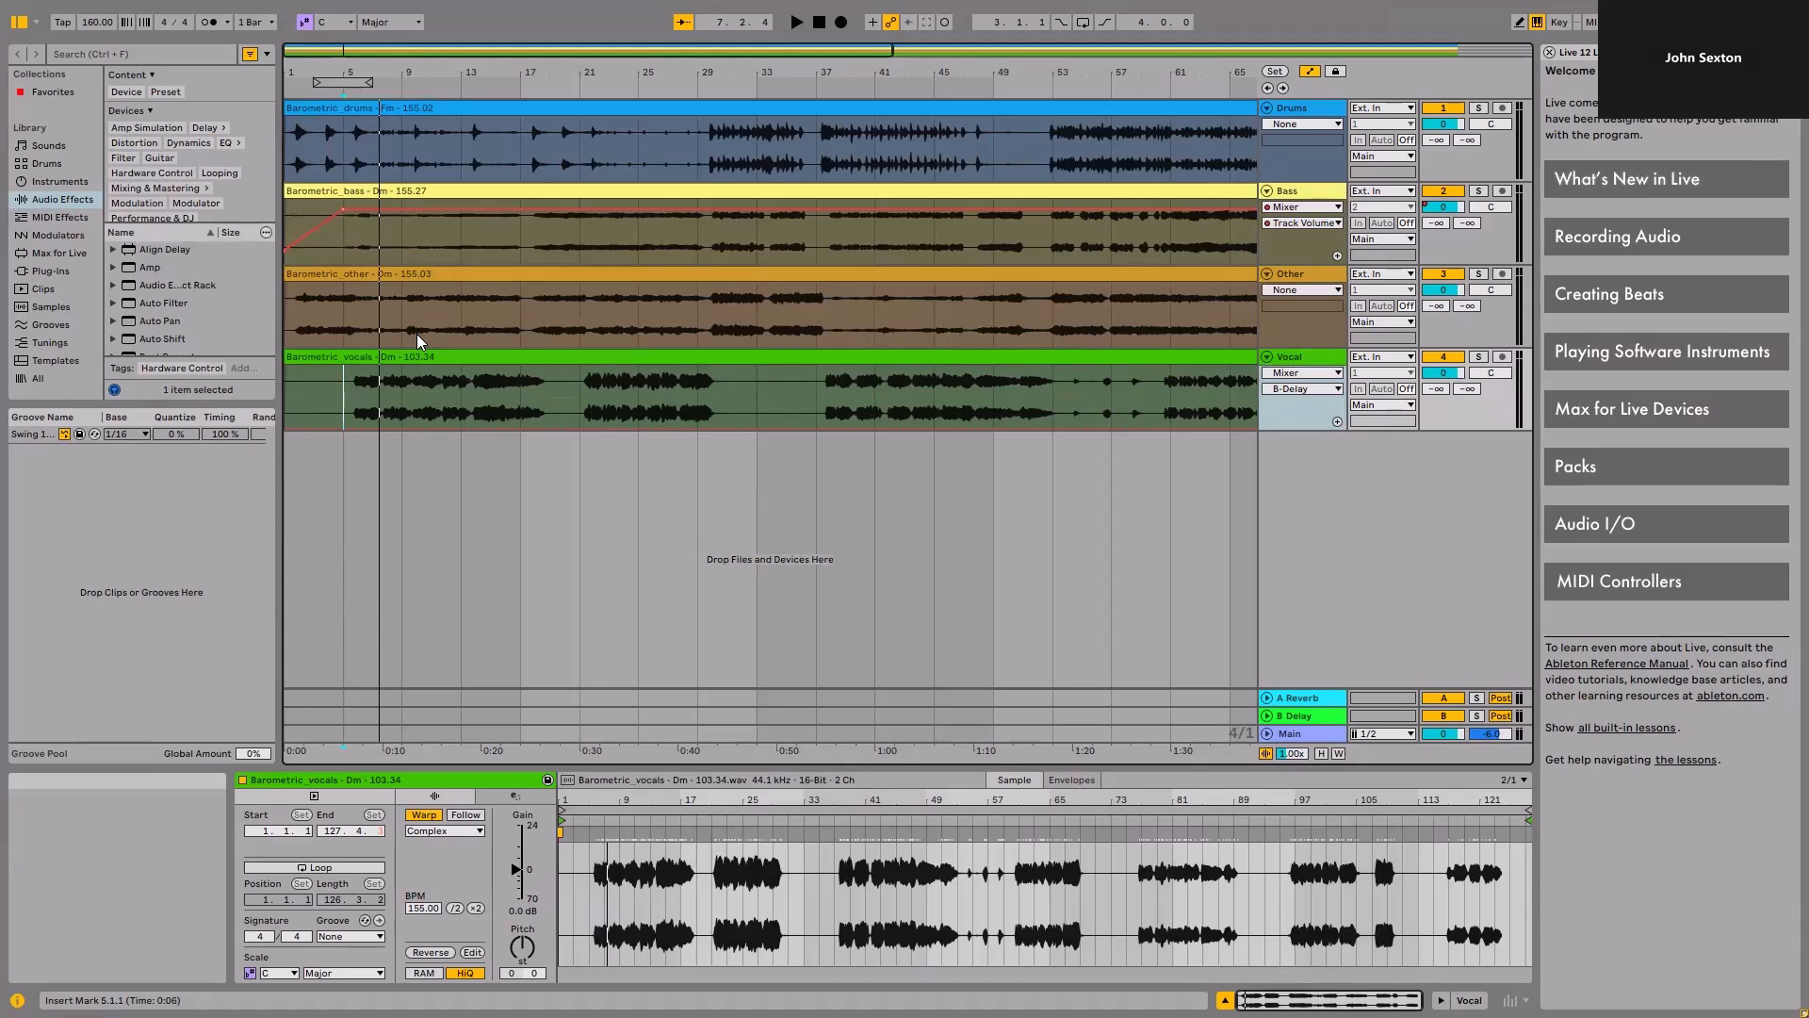
- Automate the Vocal track's B-Delay send to fall from 0 dB at bar 5 to -inf dB at bar 17
key(Return)
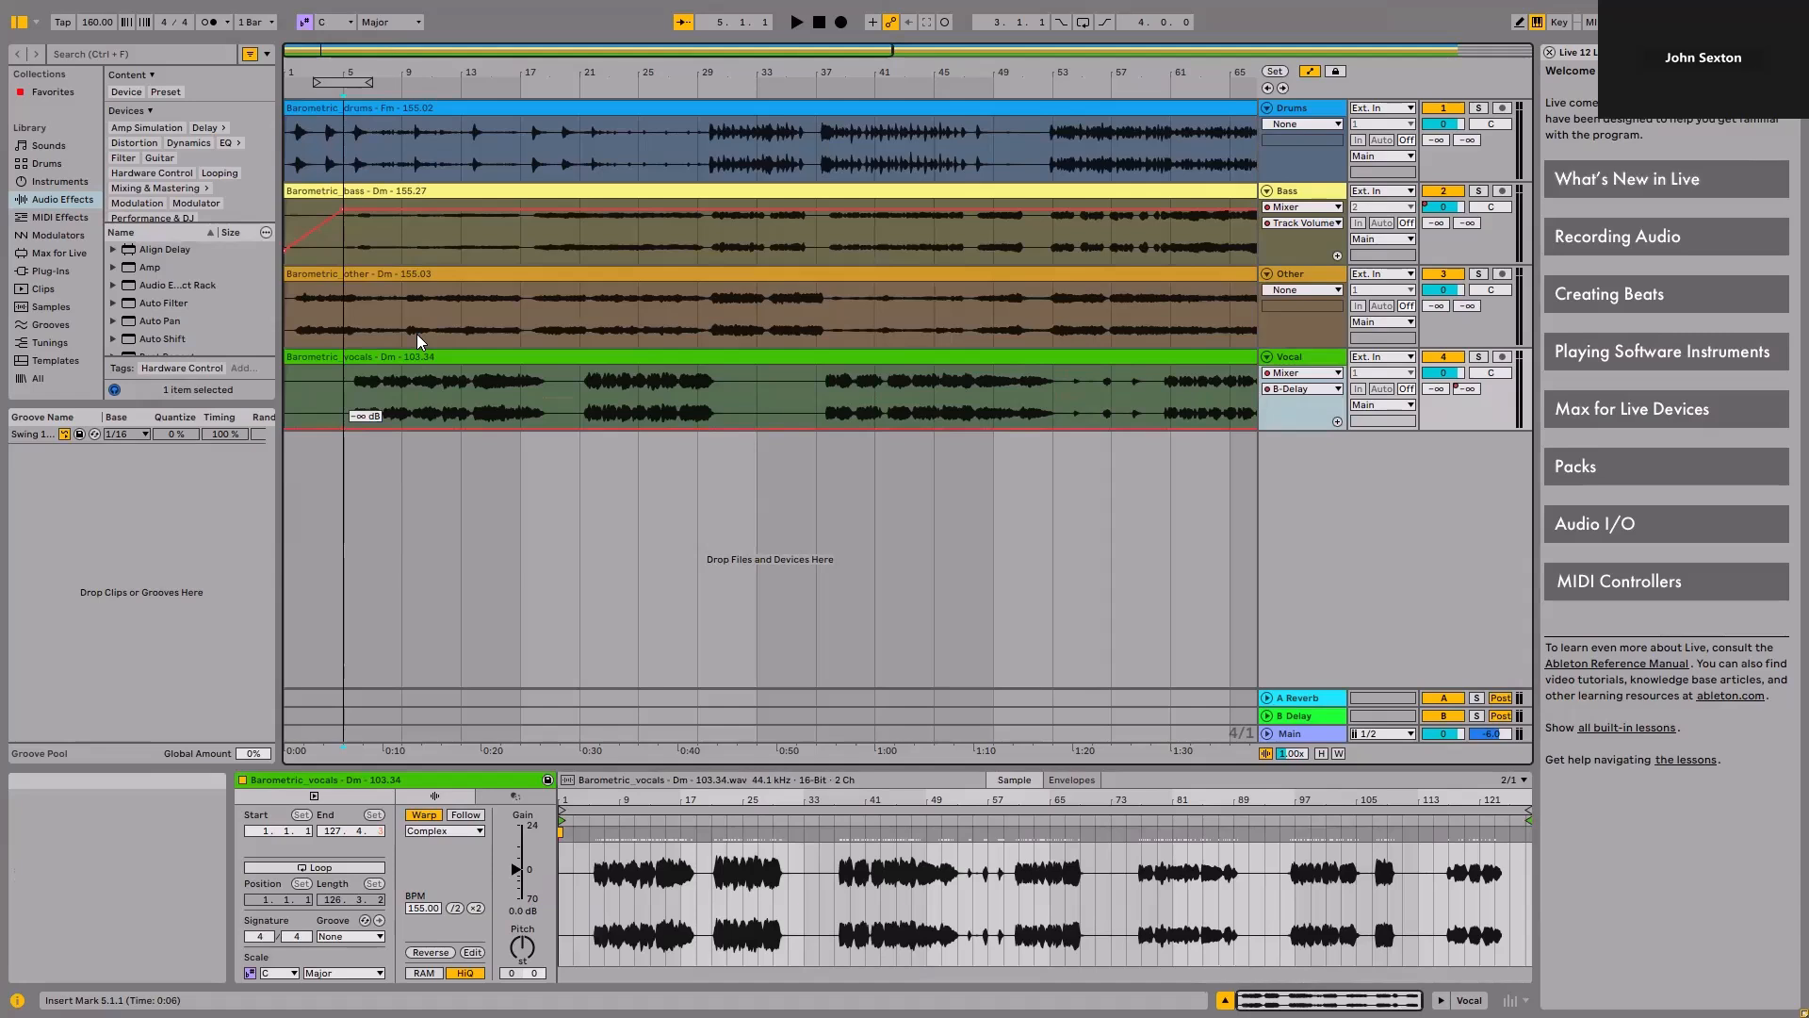
key(Up)
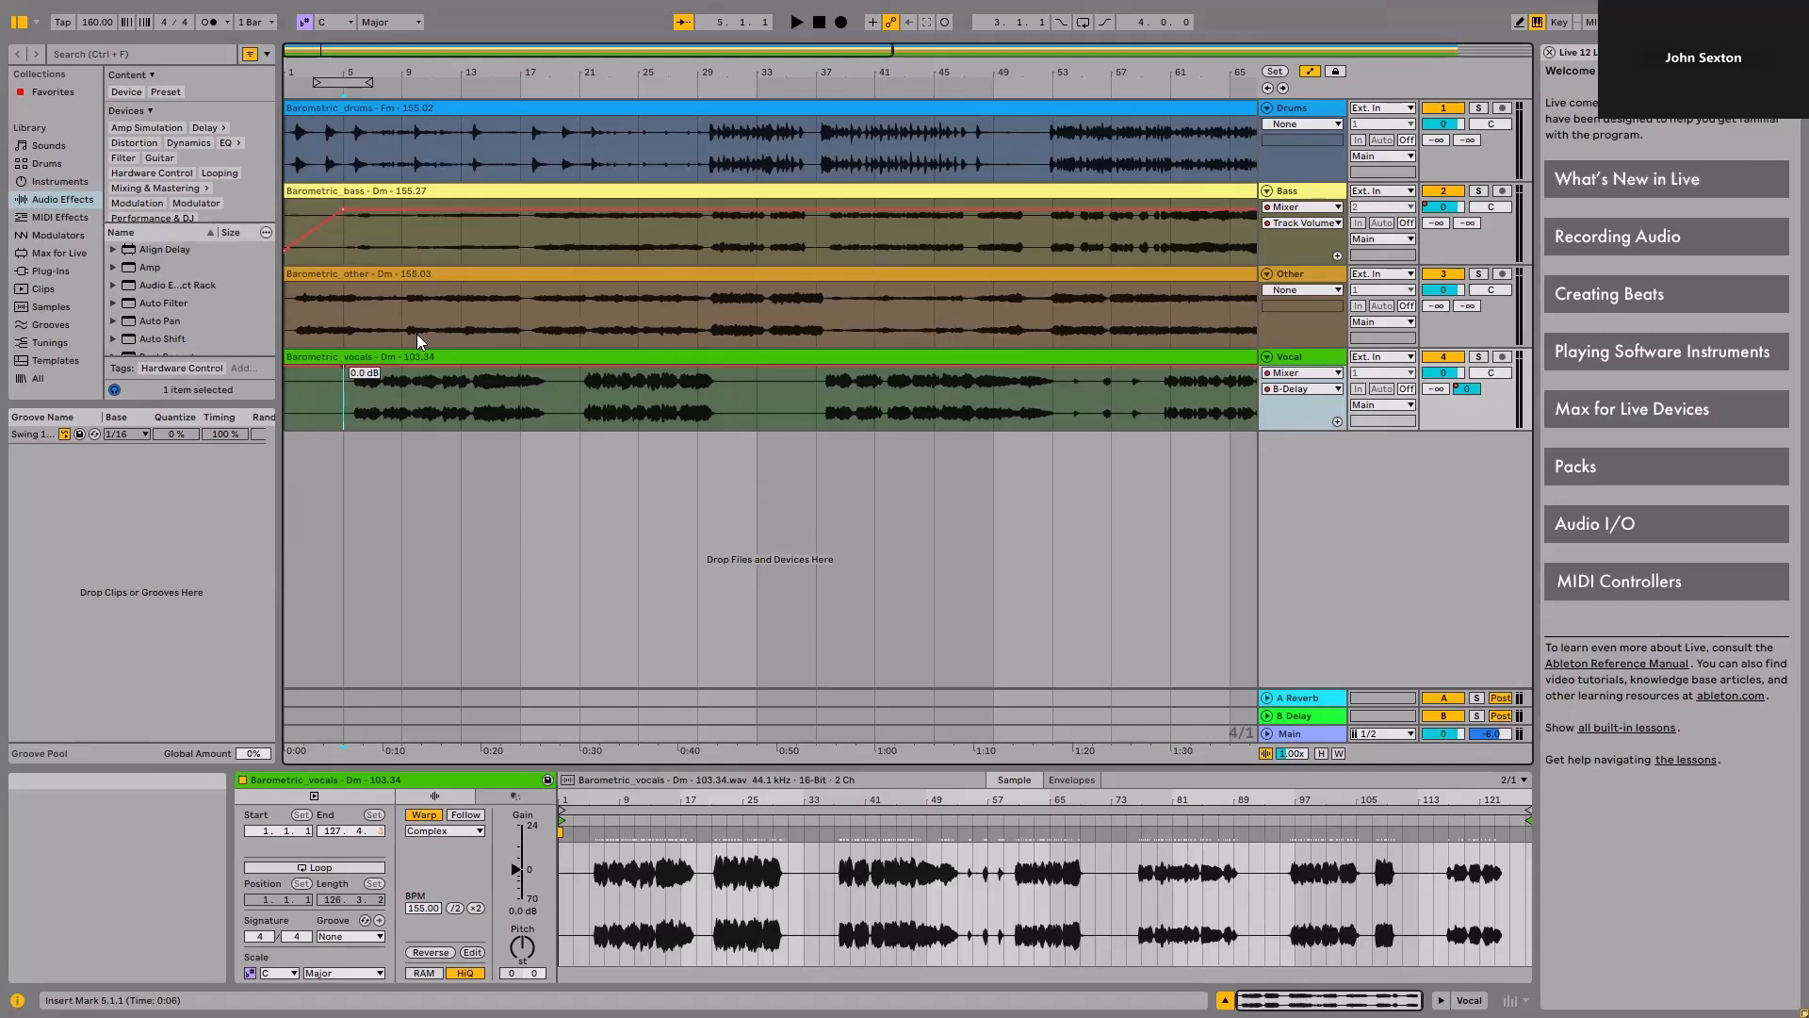
key(Right)
key(Right)
key(Right)
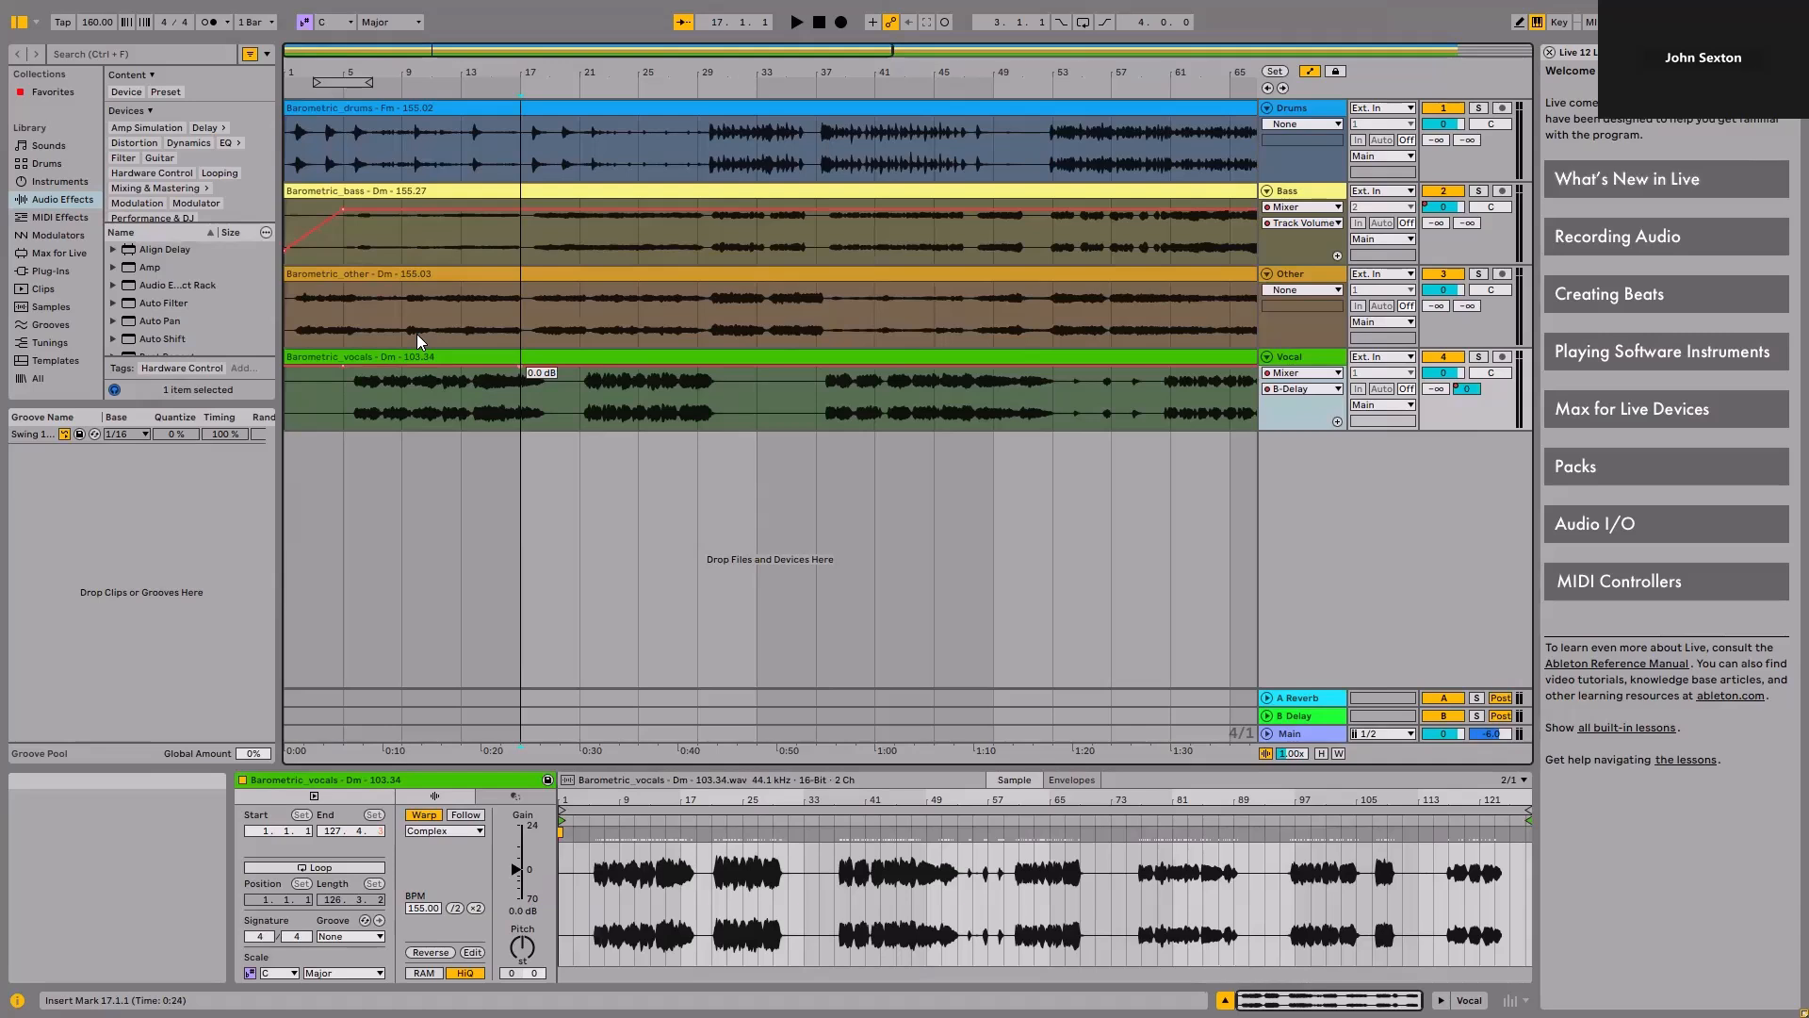
drag(521, 365, 520, 429)
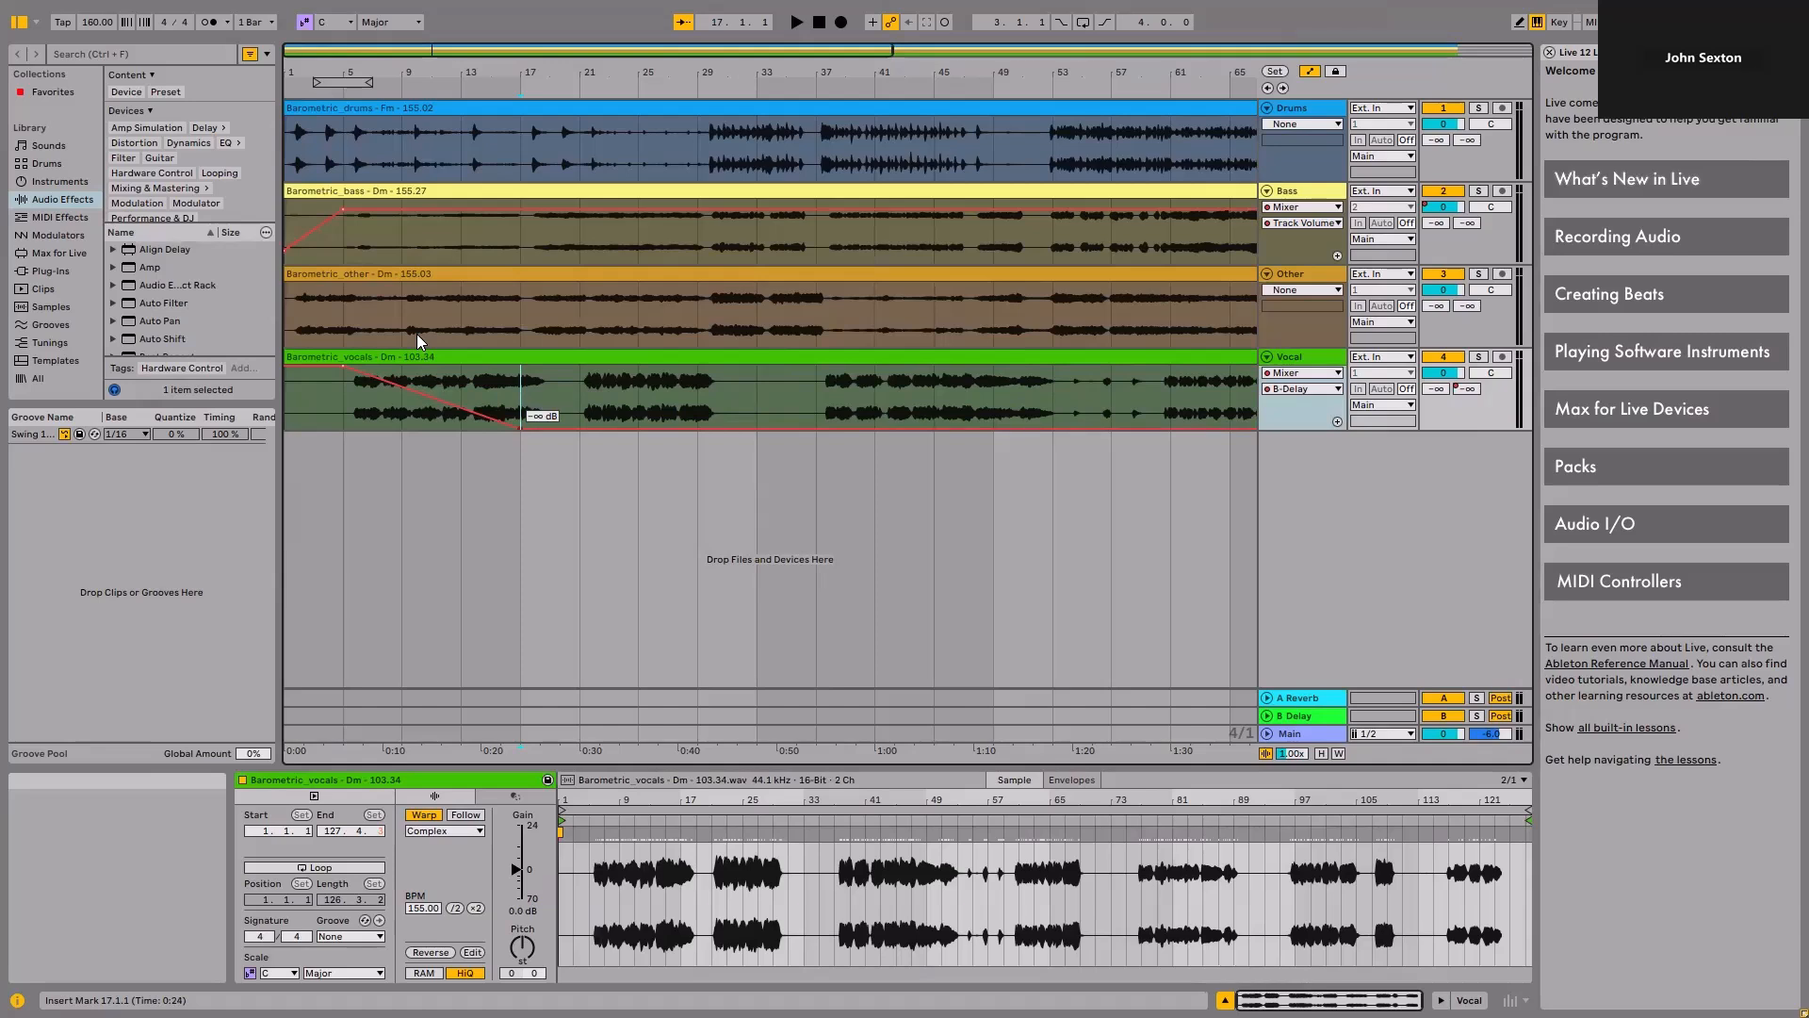
- Play the arrangement from the beginning past bar 17 to check the B-Delay send fade on the vocals
key(Home)
key(space)
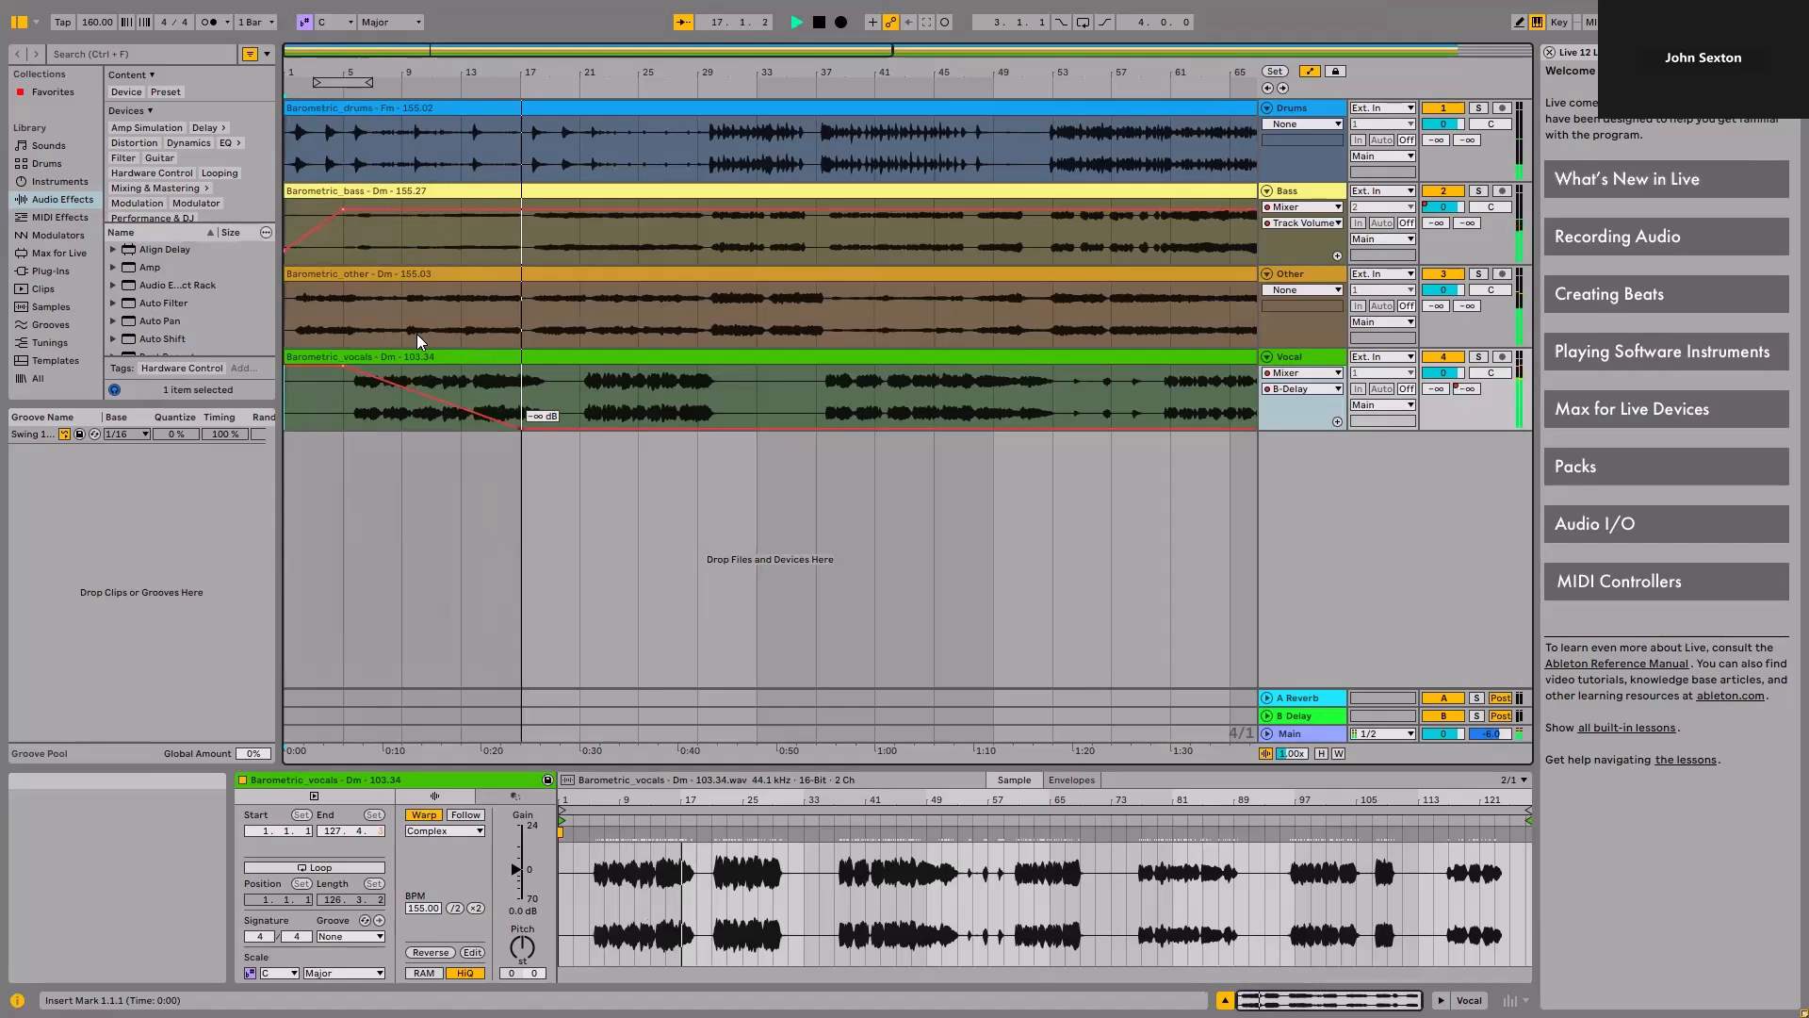
key(space)
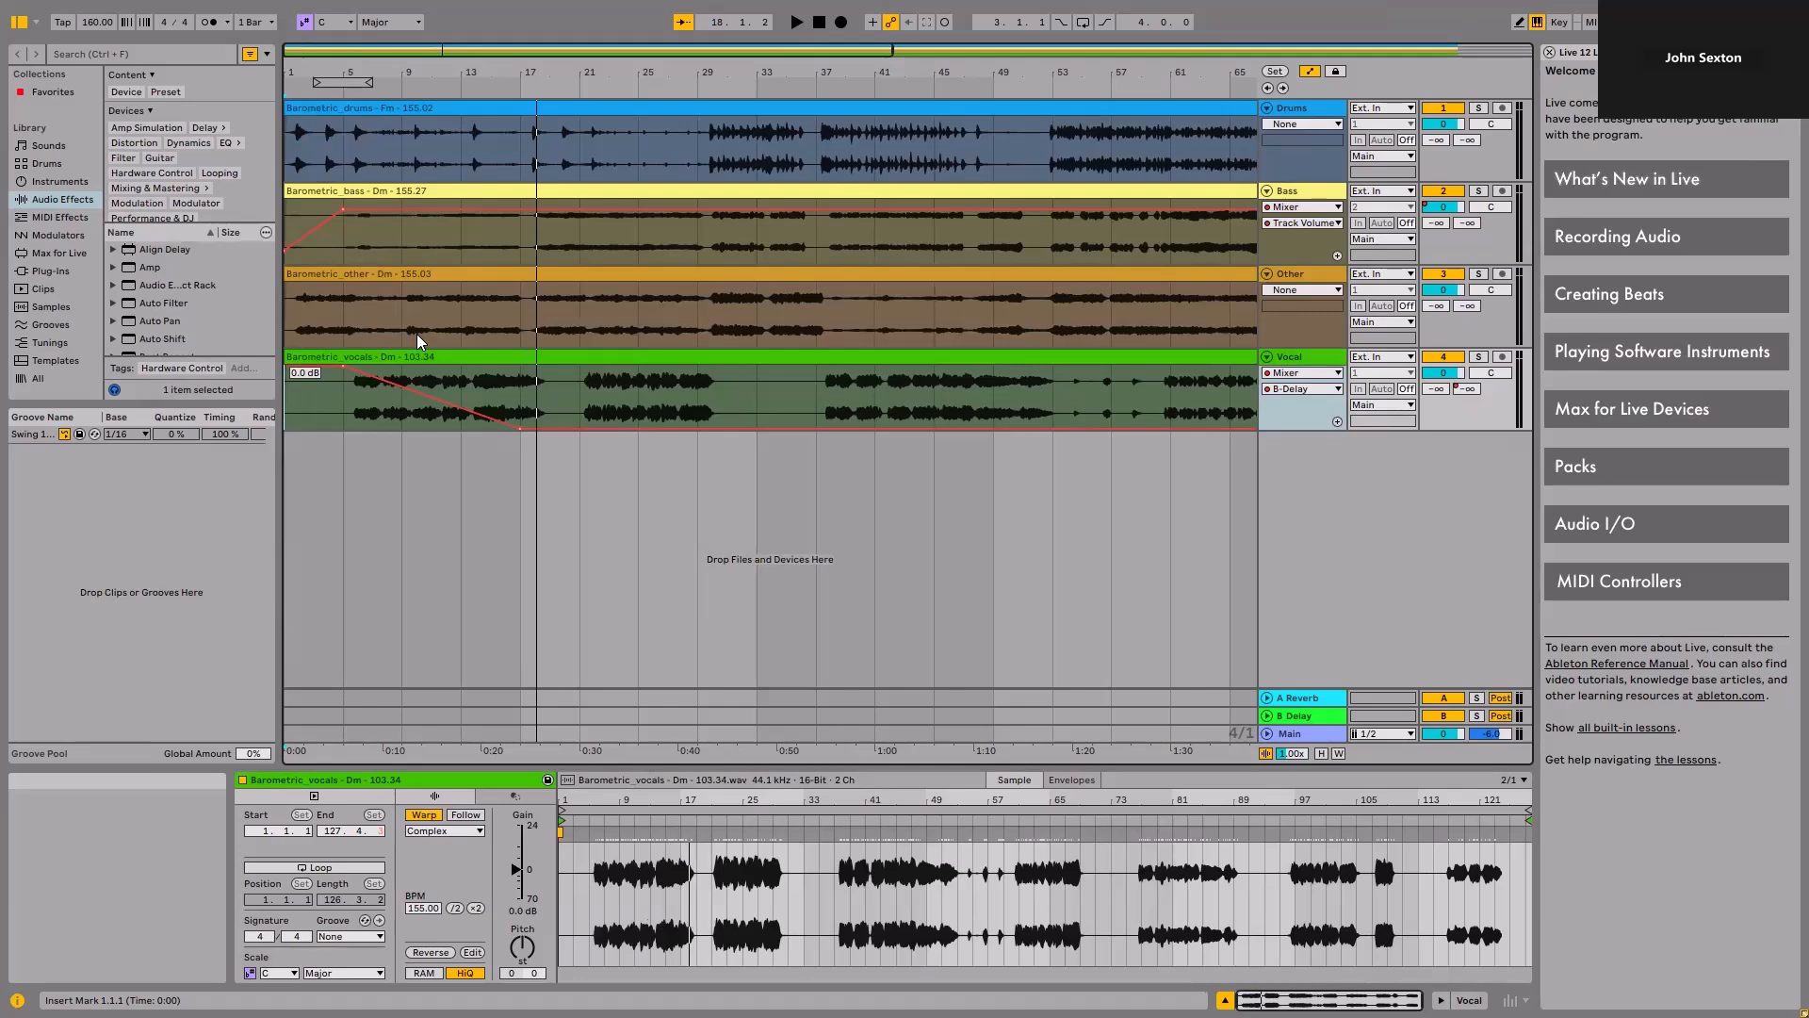
- Move the 0 dB point of the Vocal B-Delay automation to bar 9 and the -inf dB point to bar 13
key(Right)
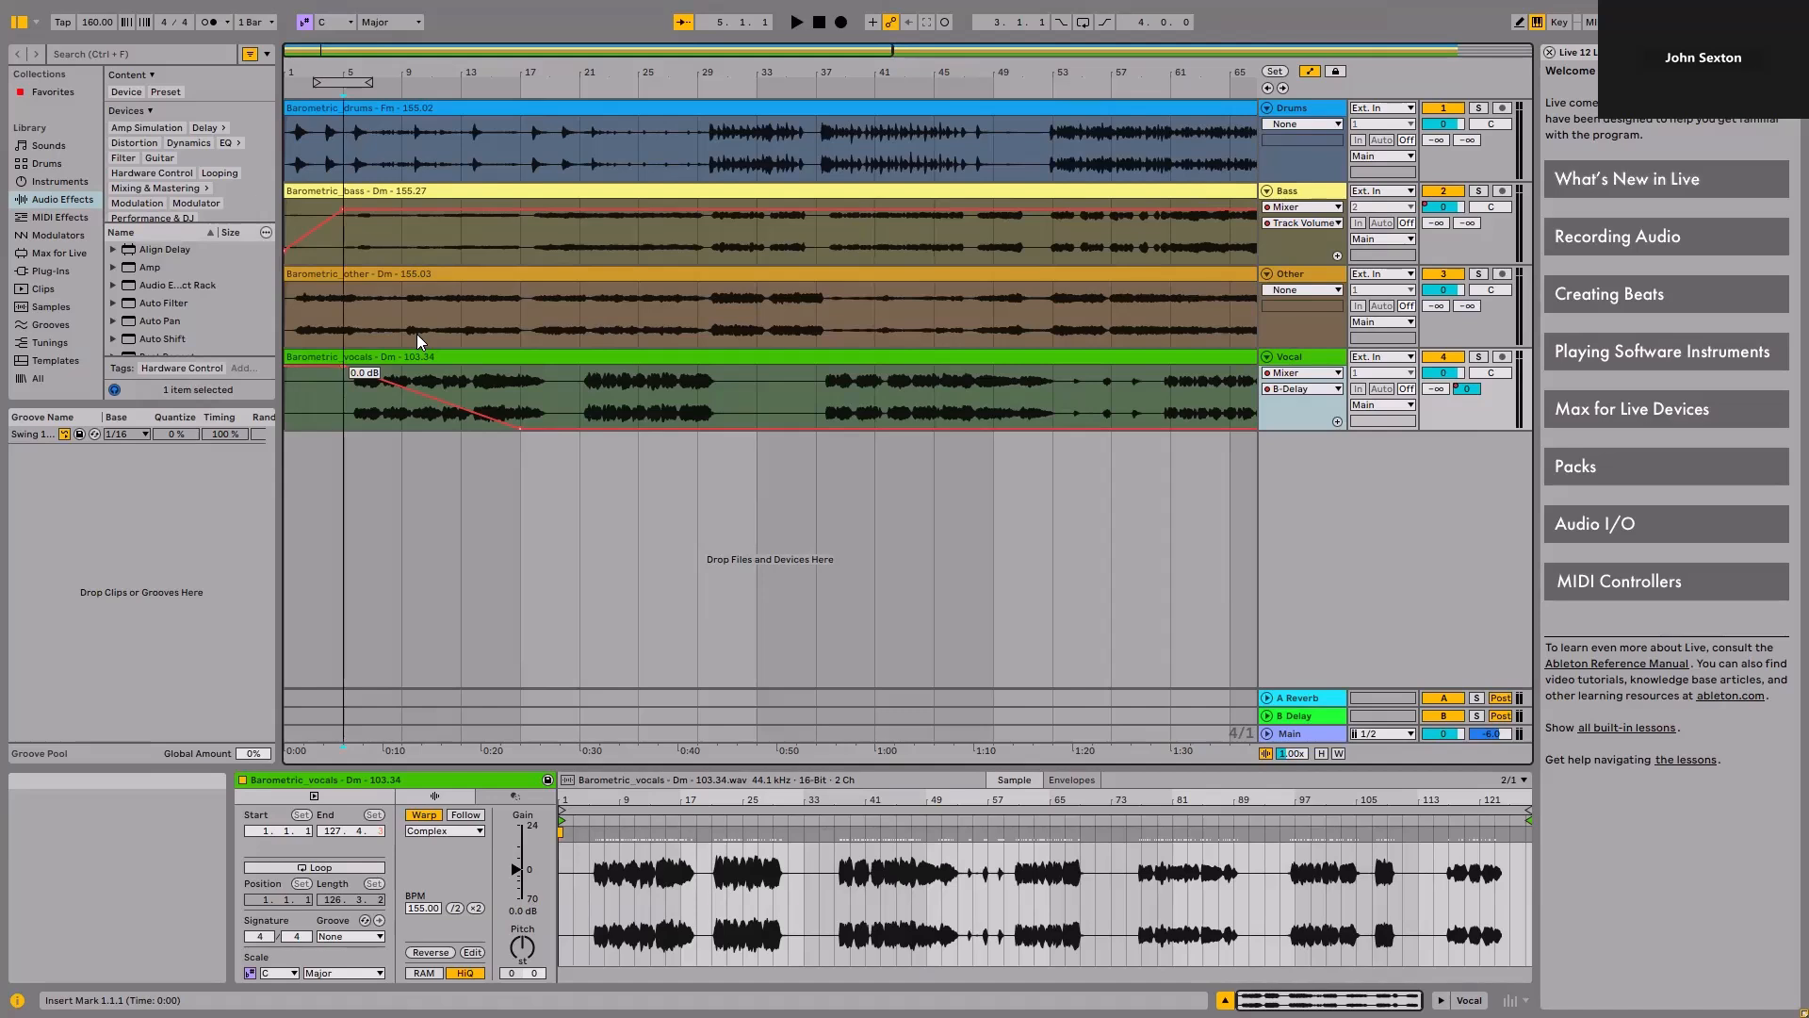
key(Right)
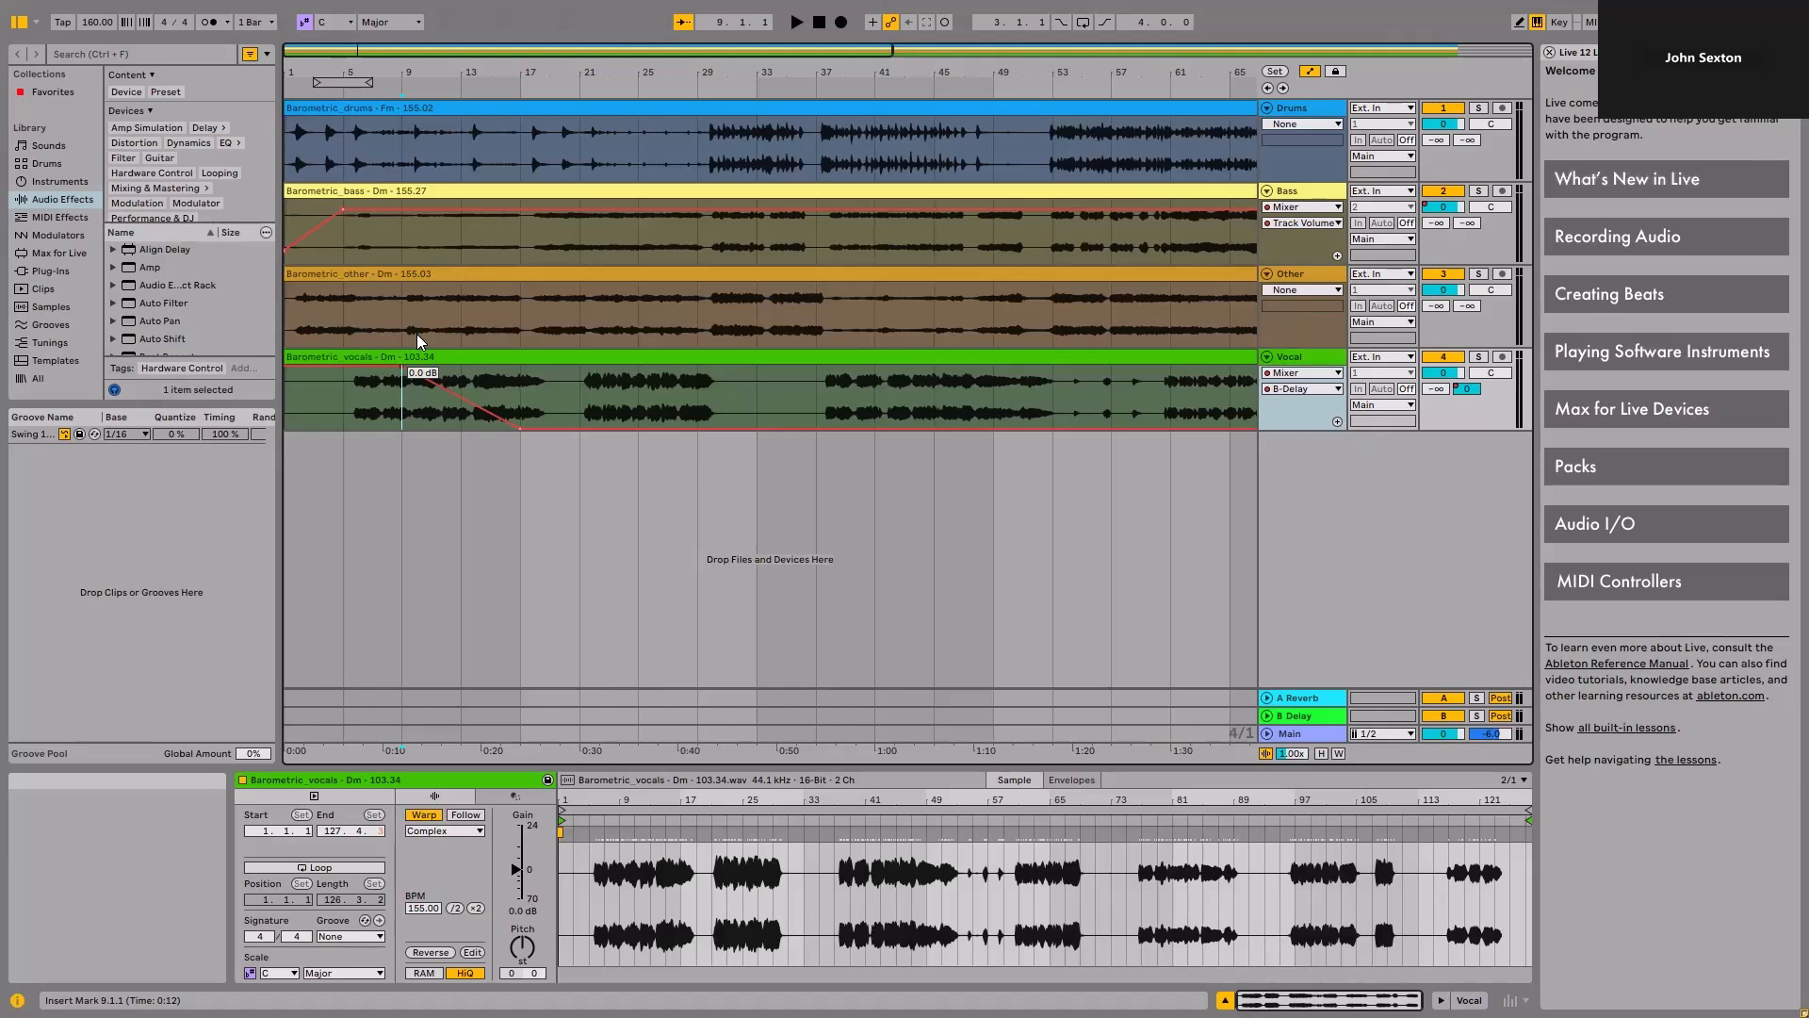
key(Right)
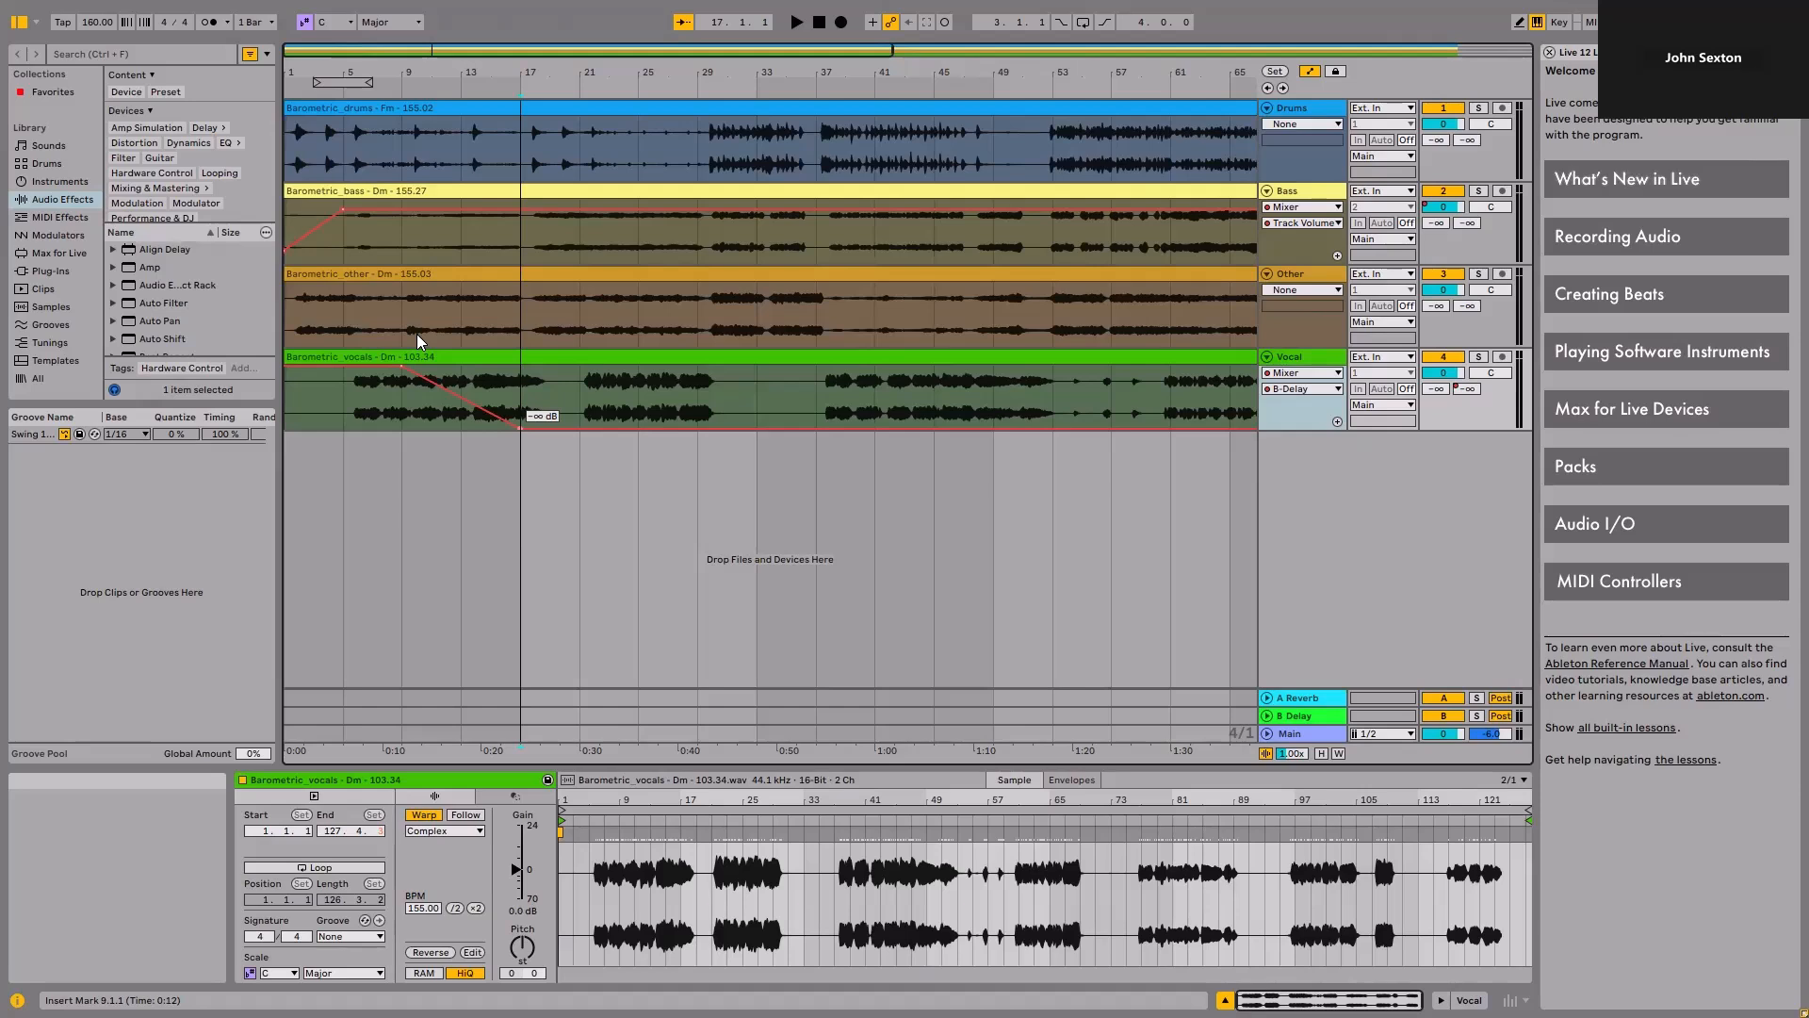
key(Left)
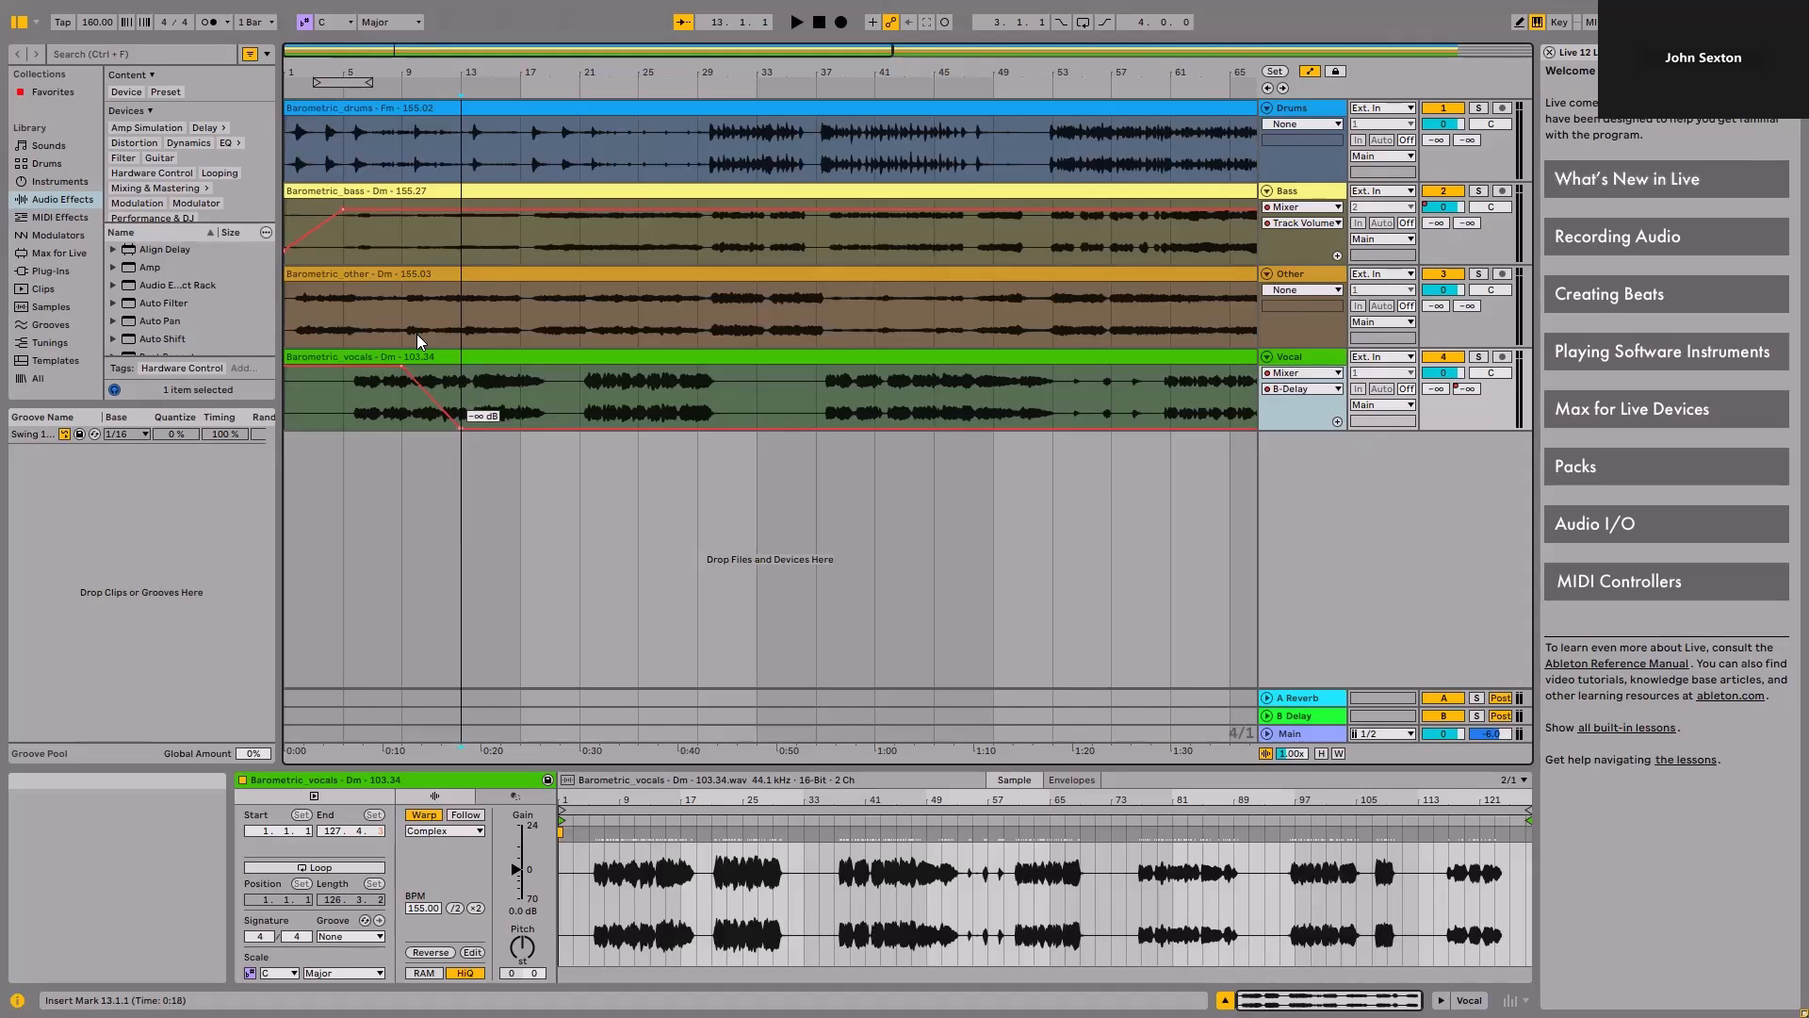
- Raise the Vocal B-Delay automation point at bar 13 to -30 dB
key(Up)
key(Up)
key(Up)
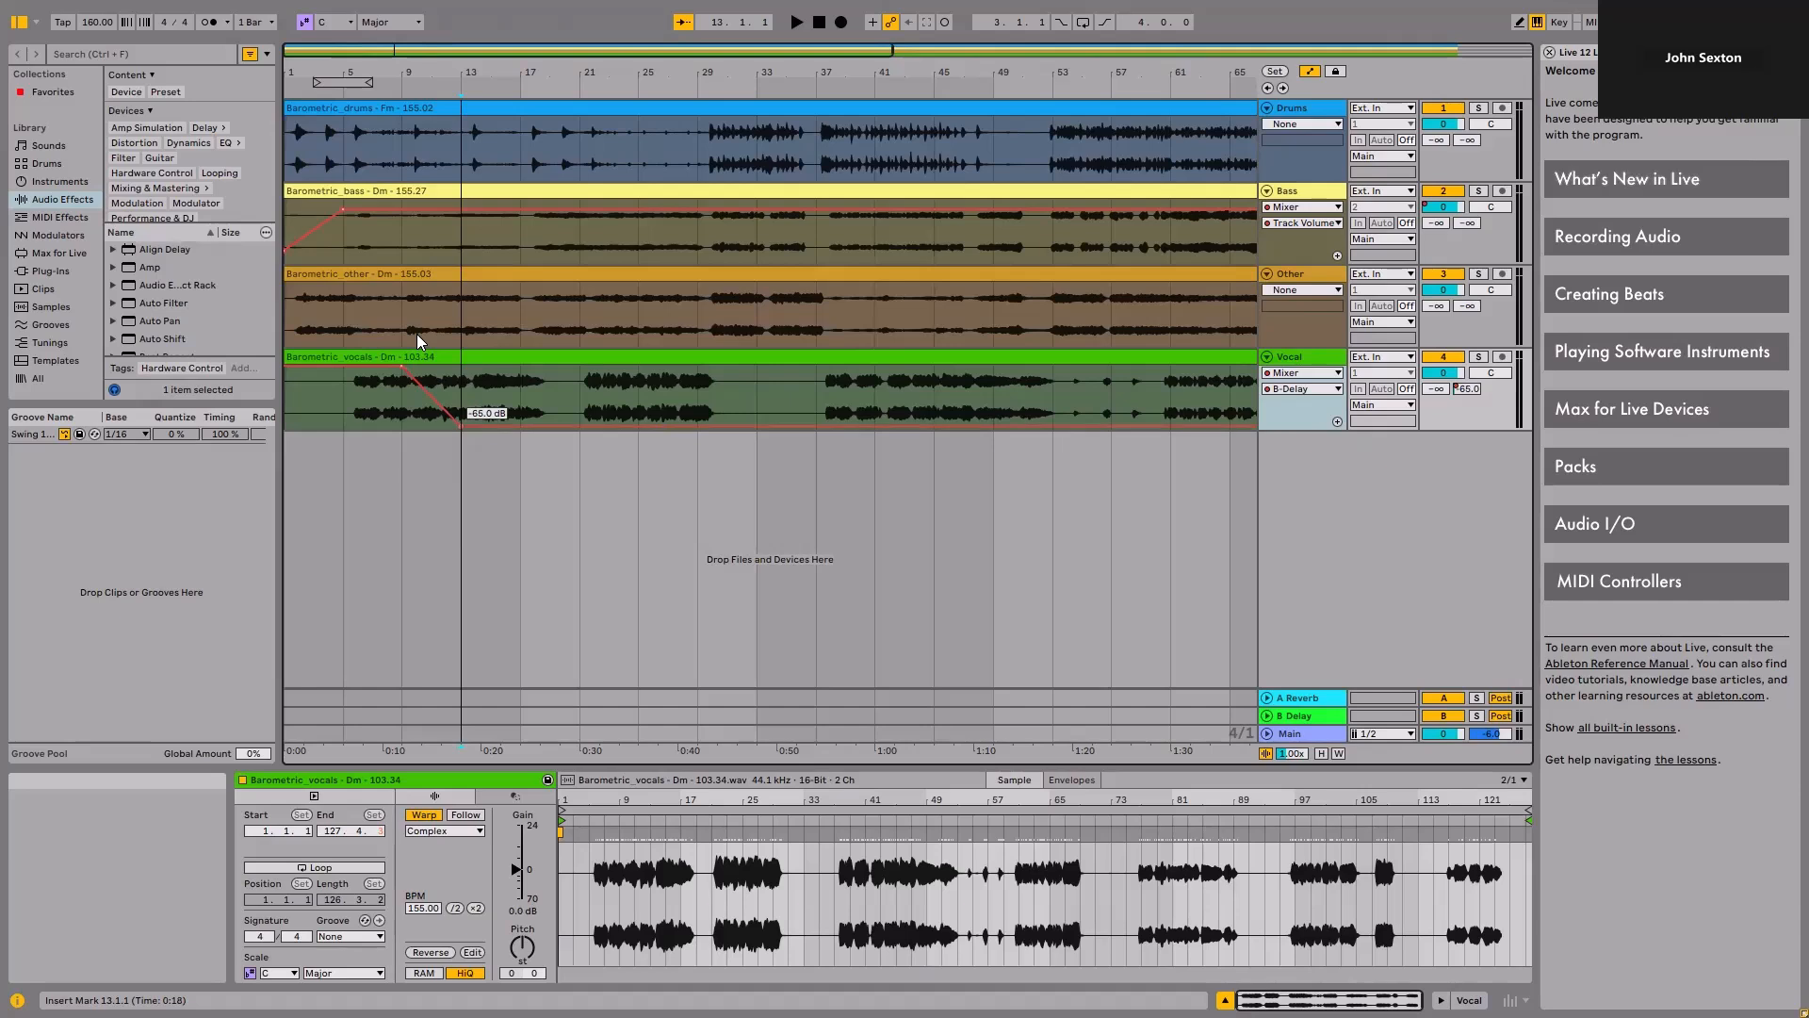
key(Up)
key(Up)
key(Up)
key(Up)
key(Up)
key(Up)
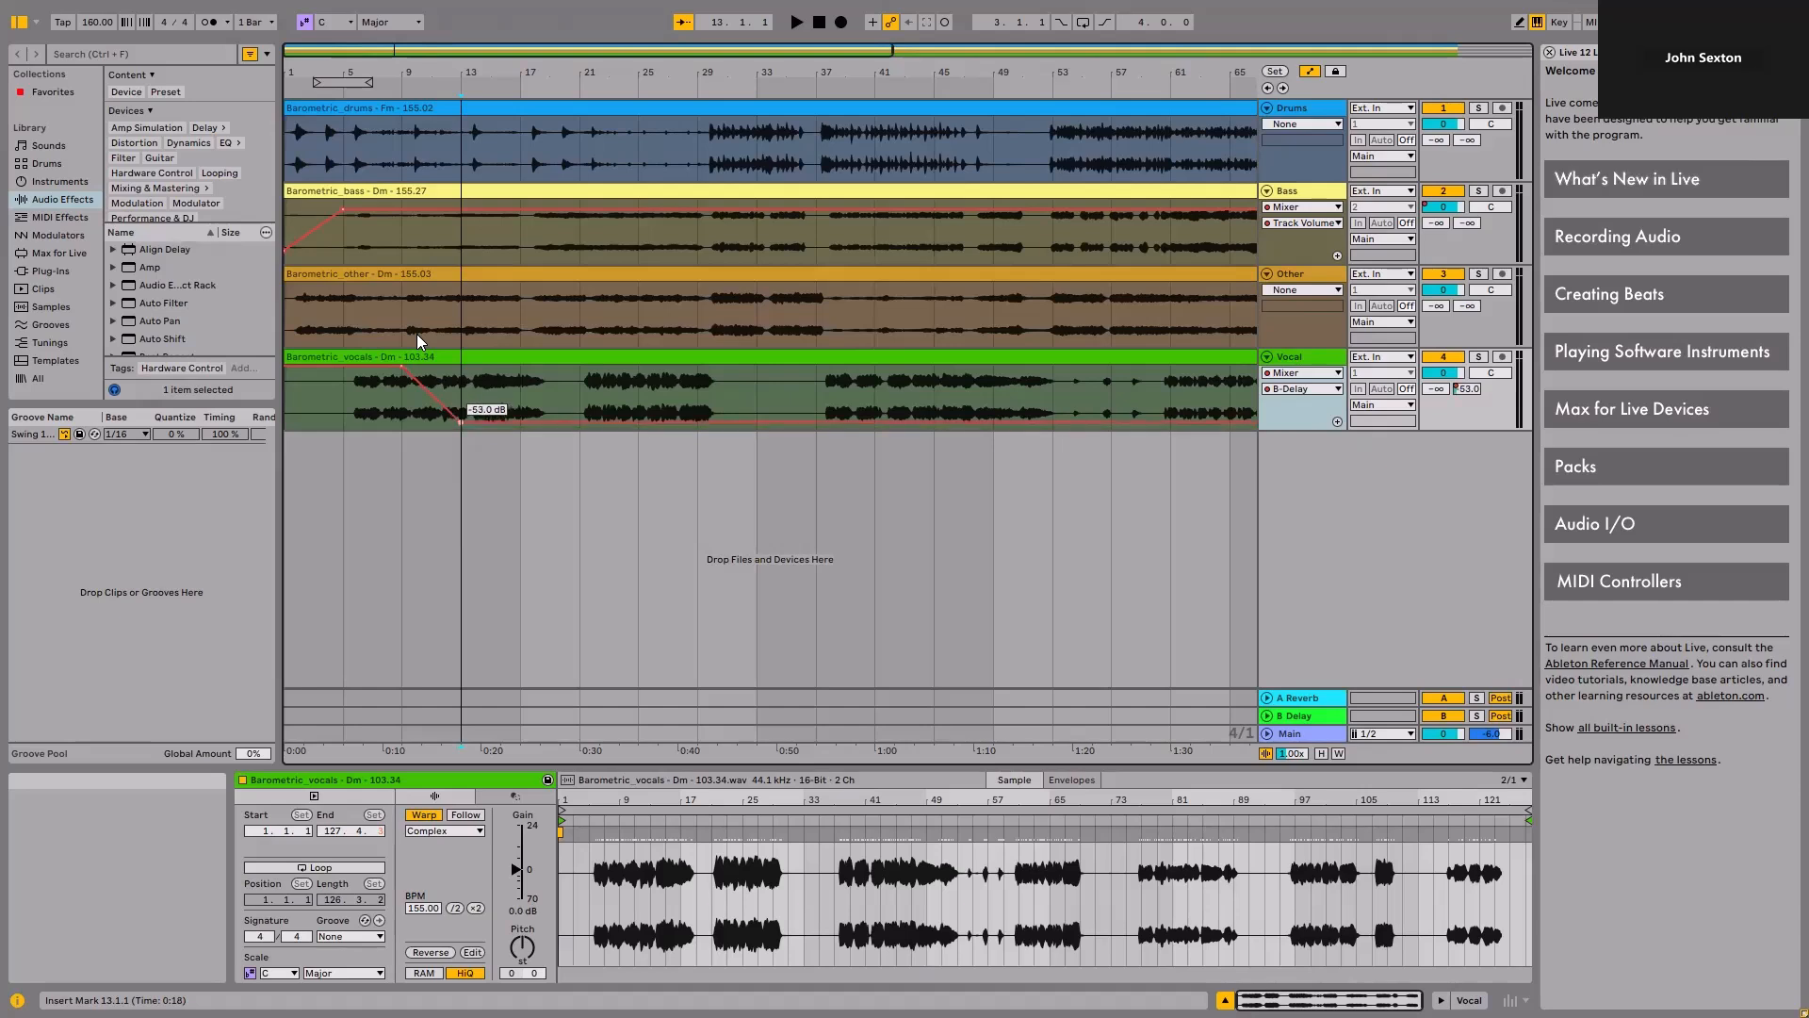
key(Up)
key(Up)
key(Up)
key(Up)
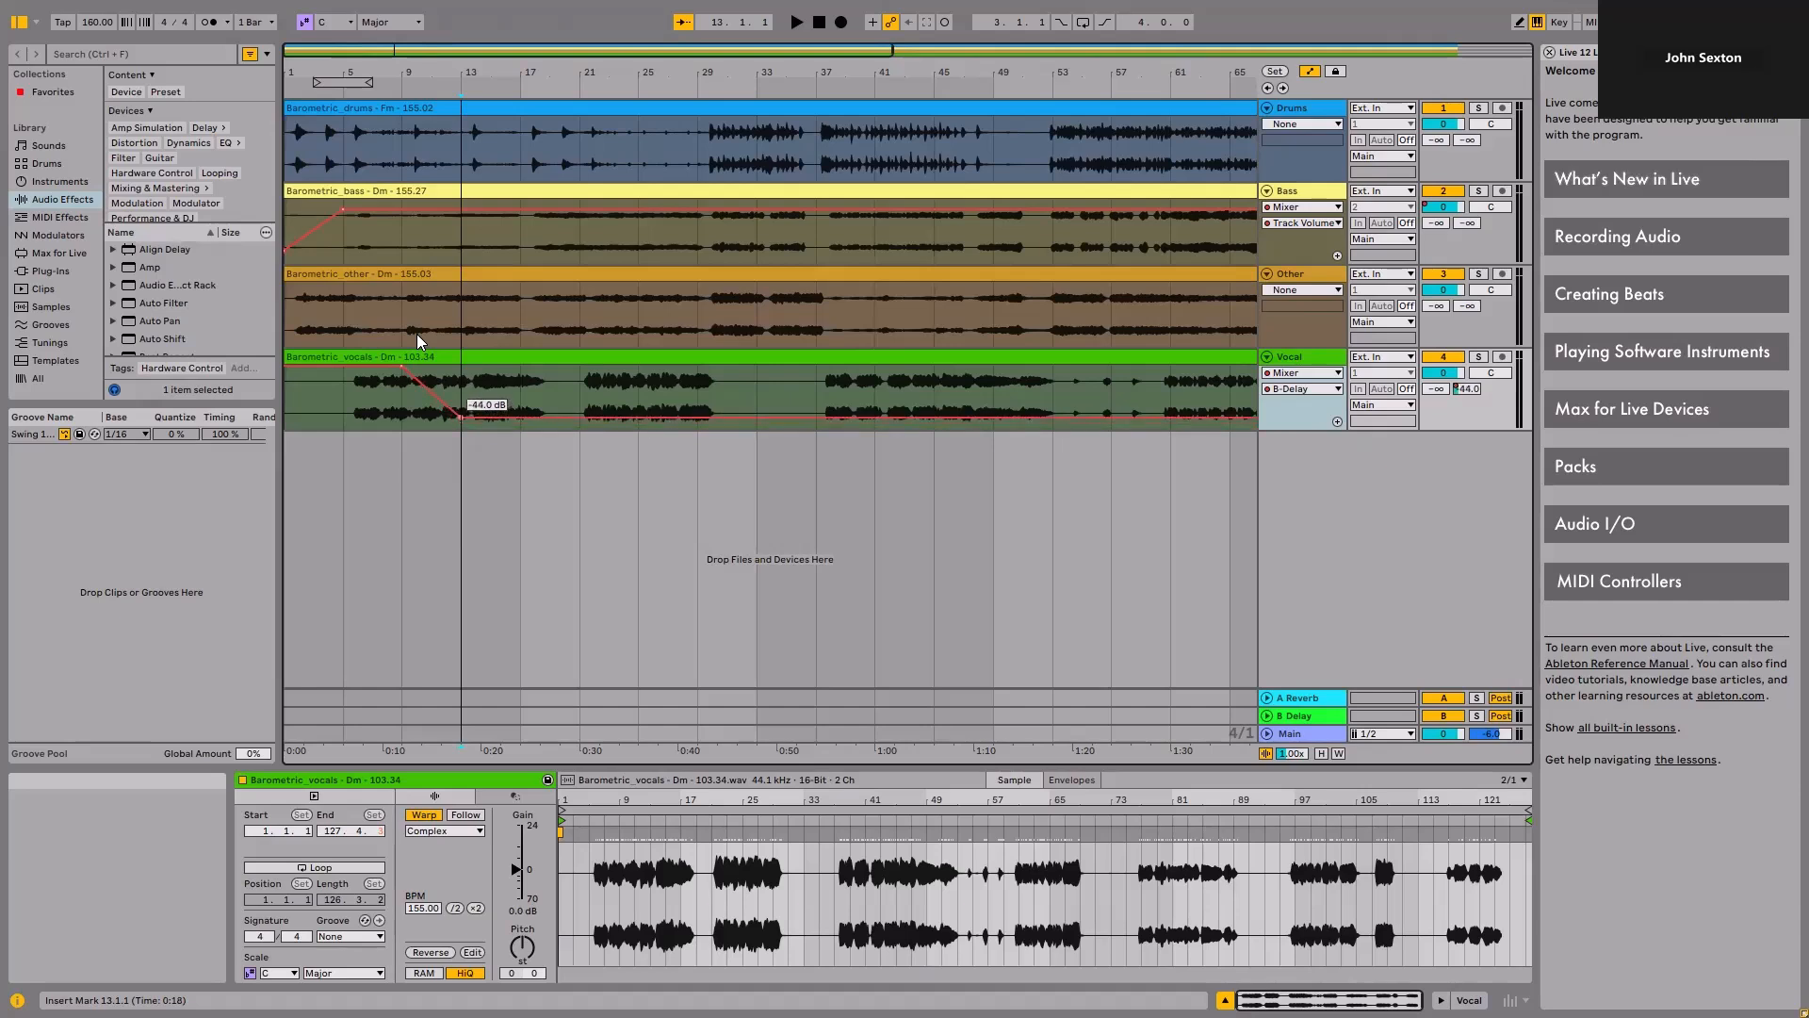
key(Up)
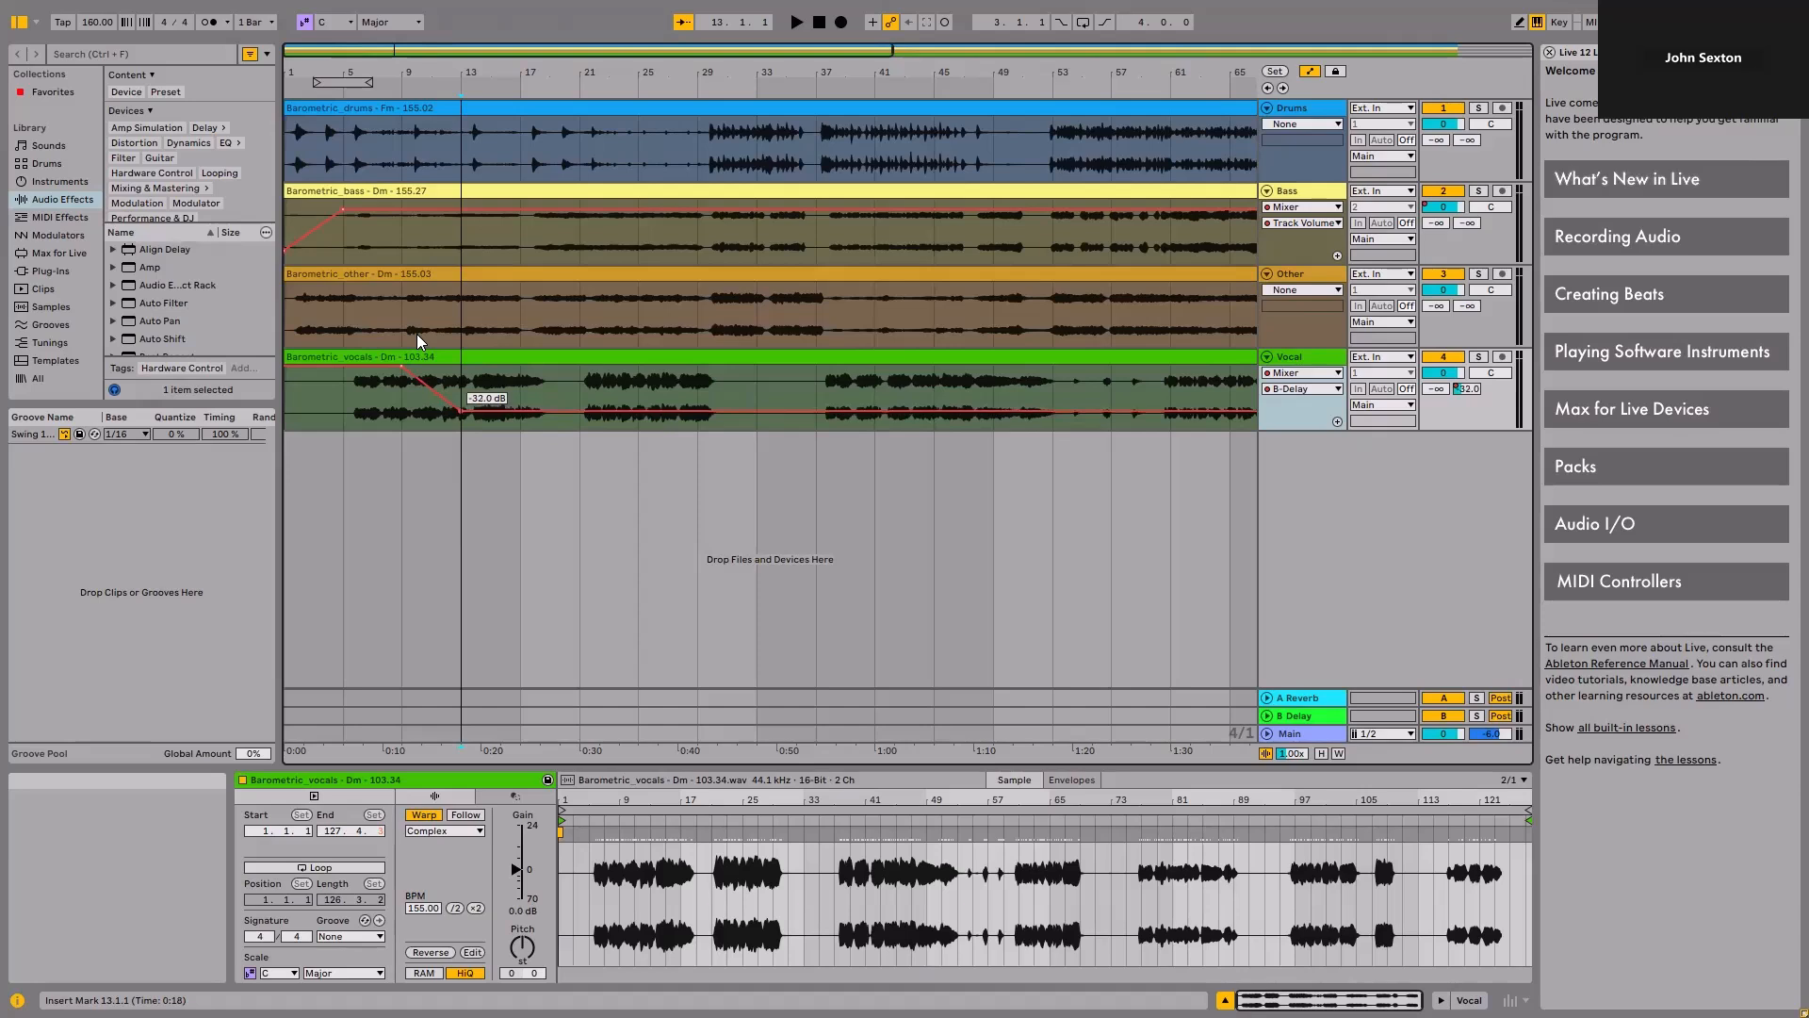
key(Up)
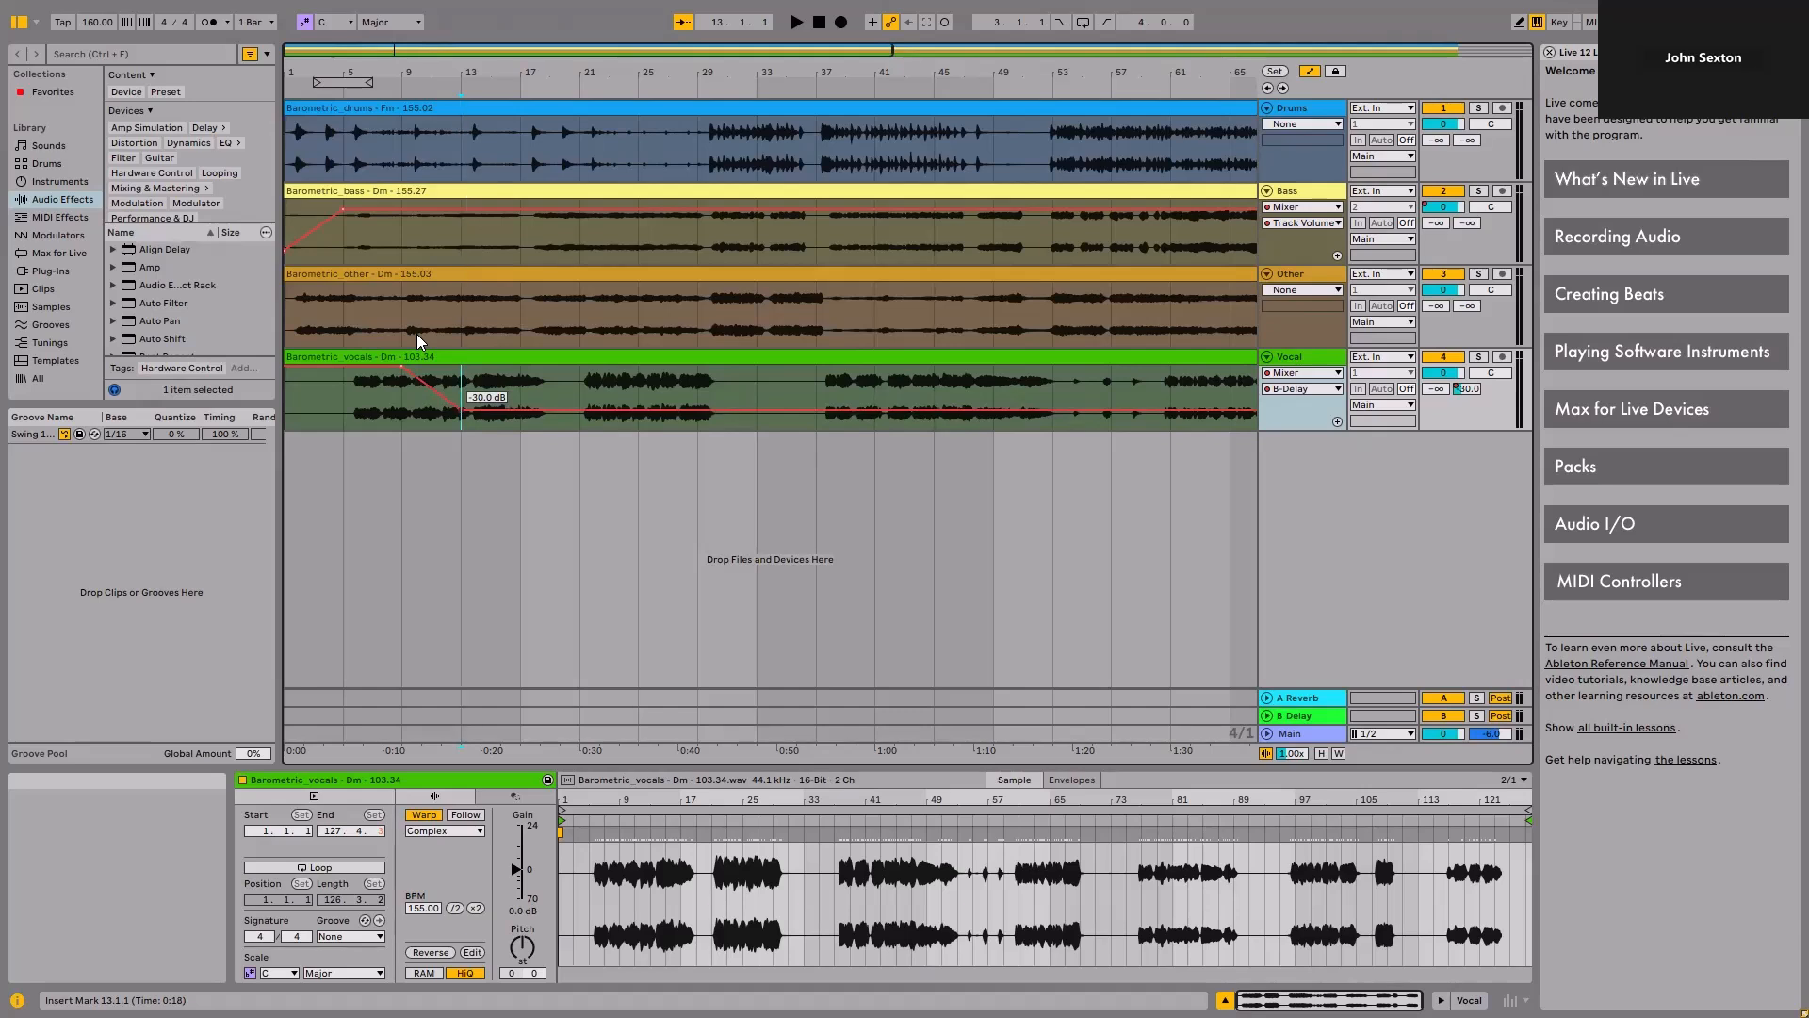
- Add an -inf dB point to the Vocal B-Delay automation at bar 17 and move it to bar 25
key(Right)
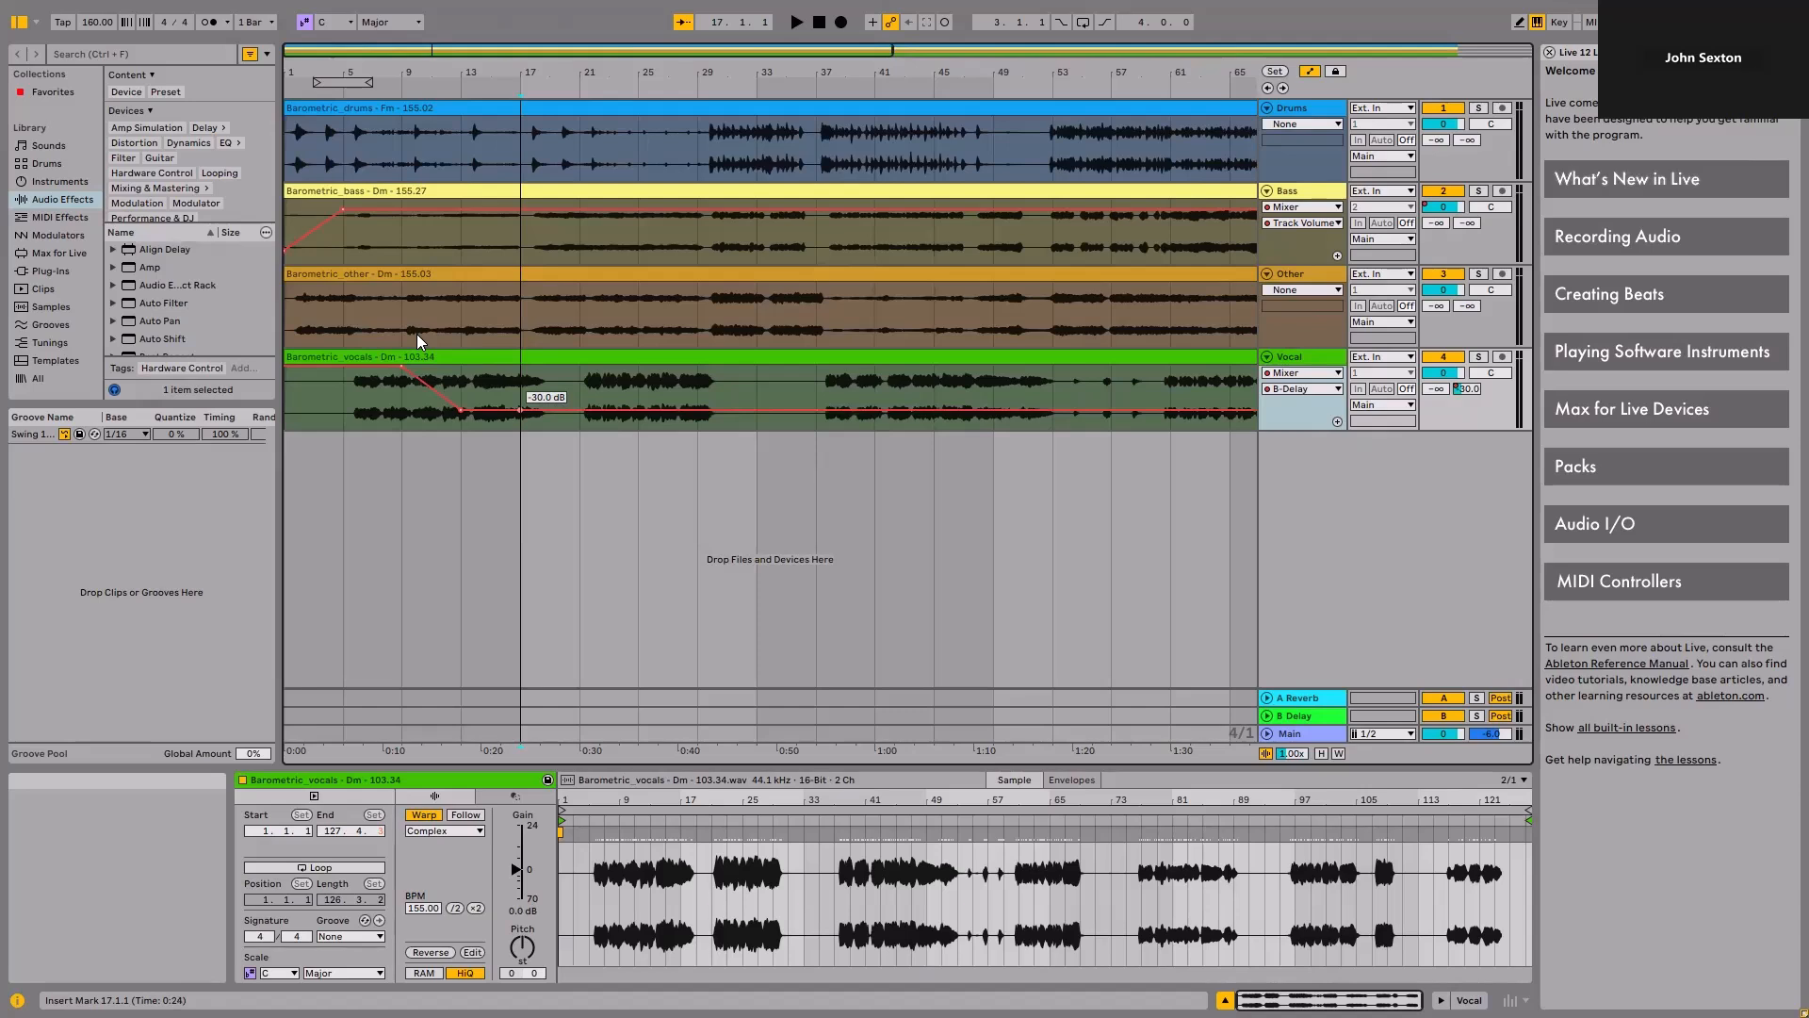
key(Down)
key(Down)
key(Down)
key(Down)
key(Down)
key(Down)
key(Down)
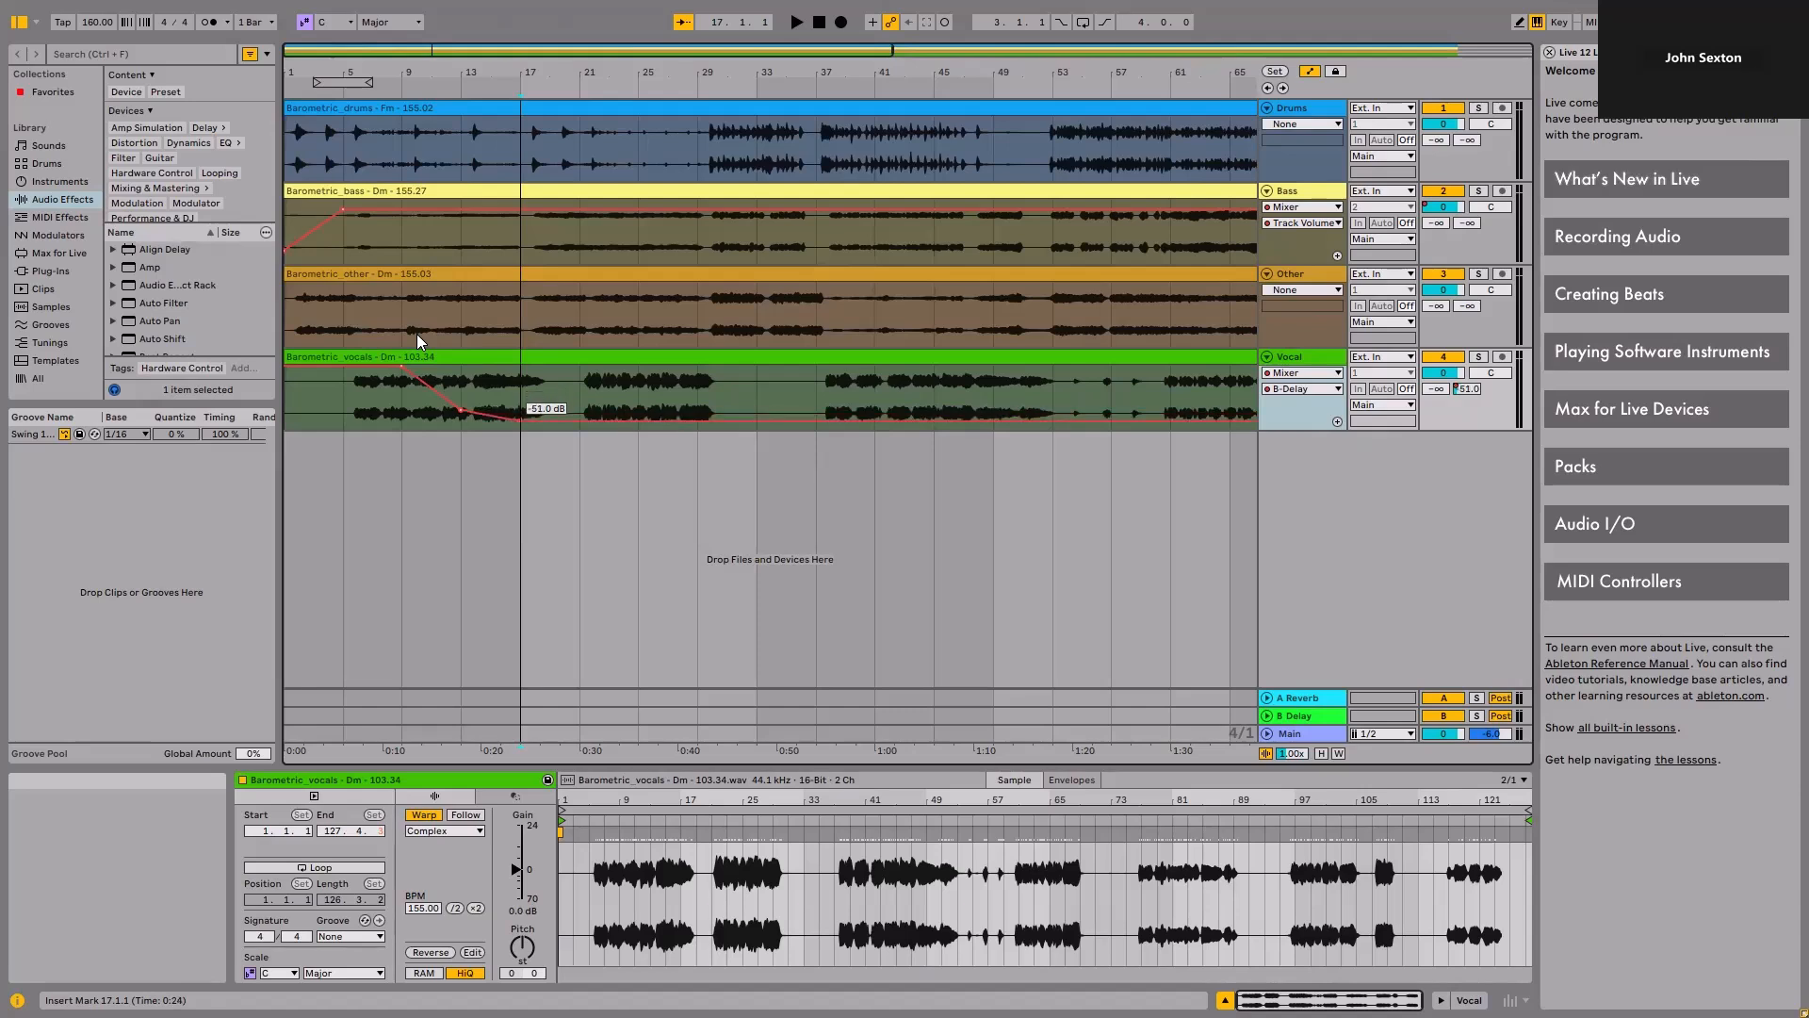
key(Down)
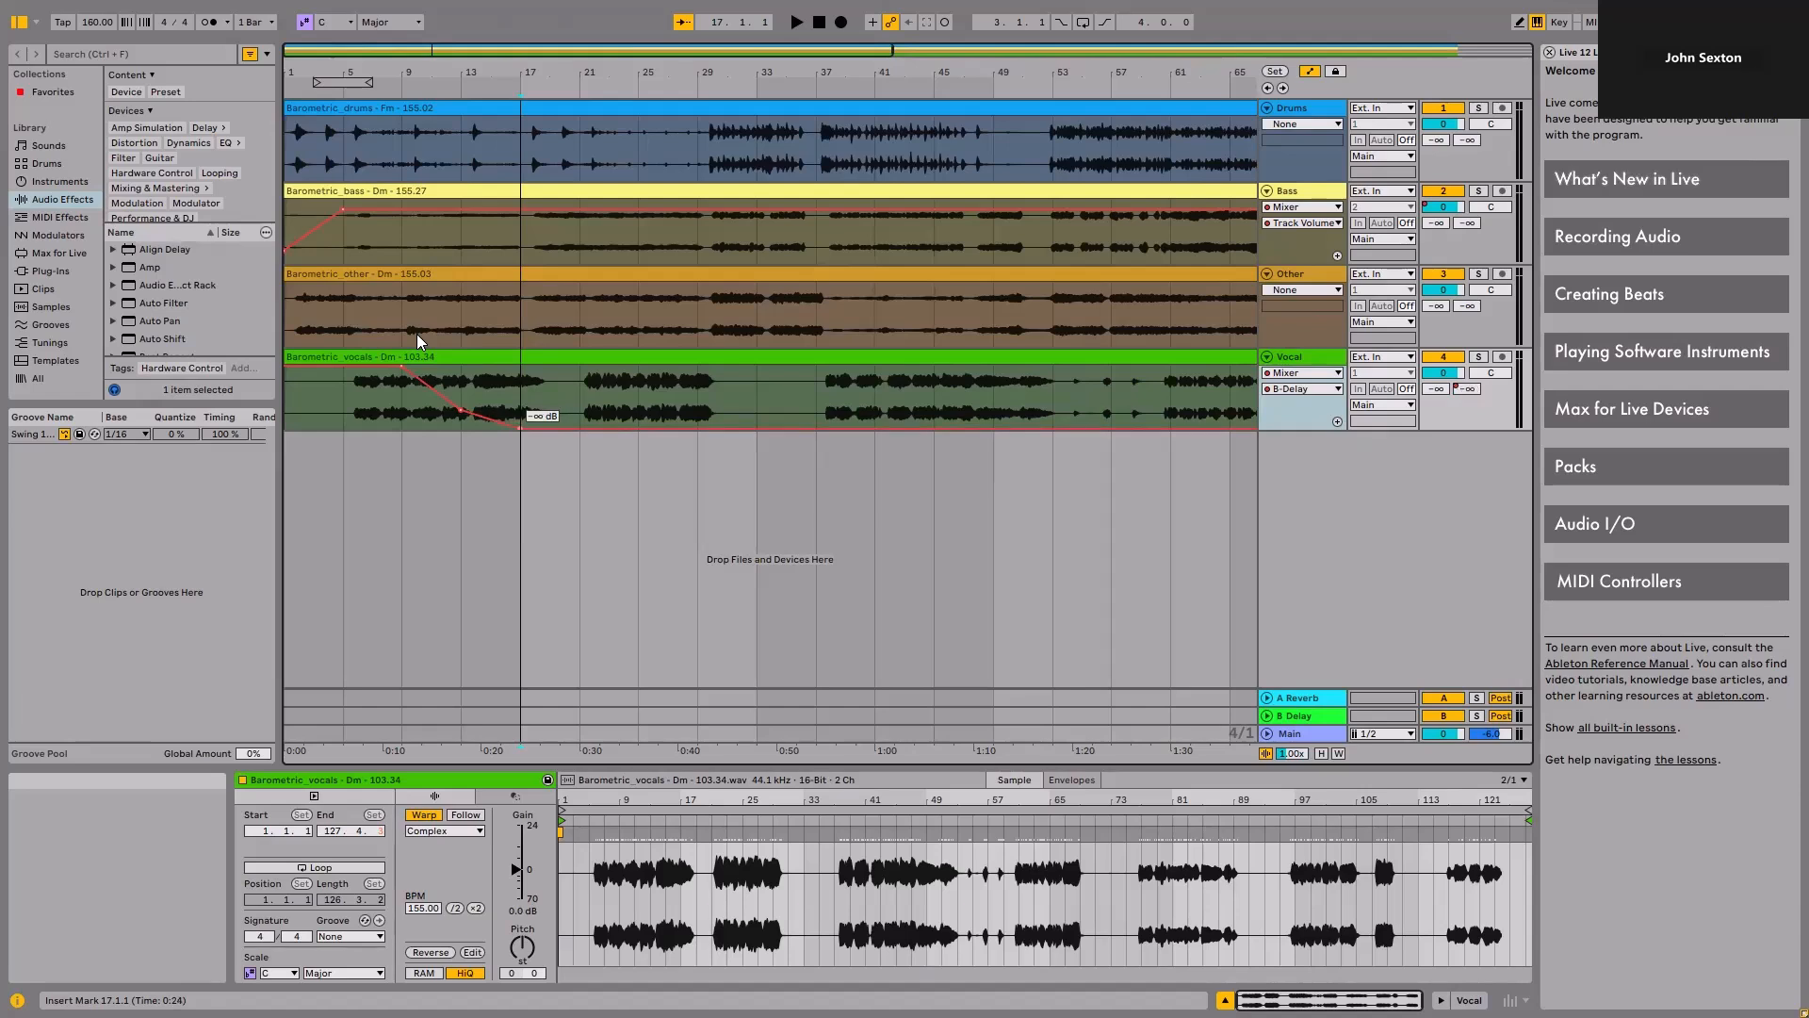
key(Right)
key(Right)
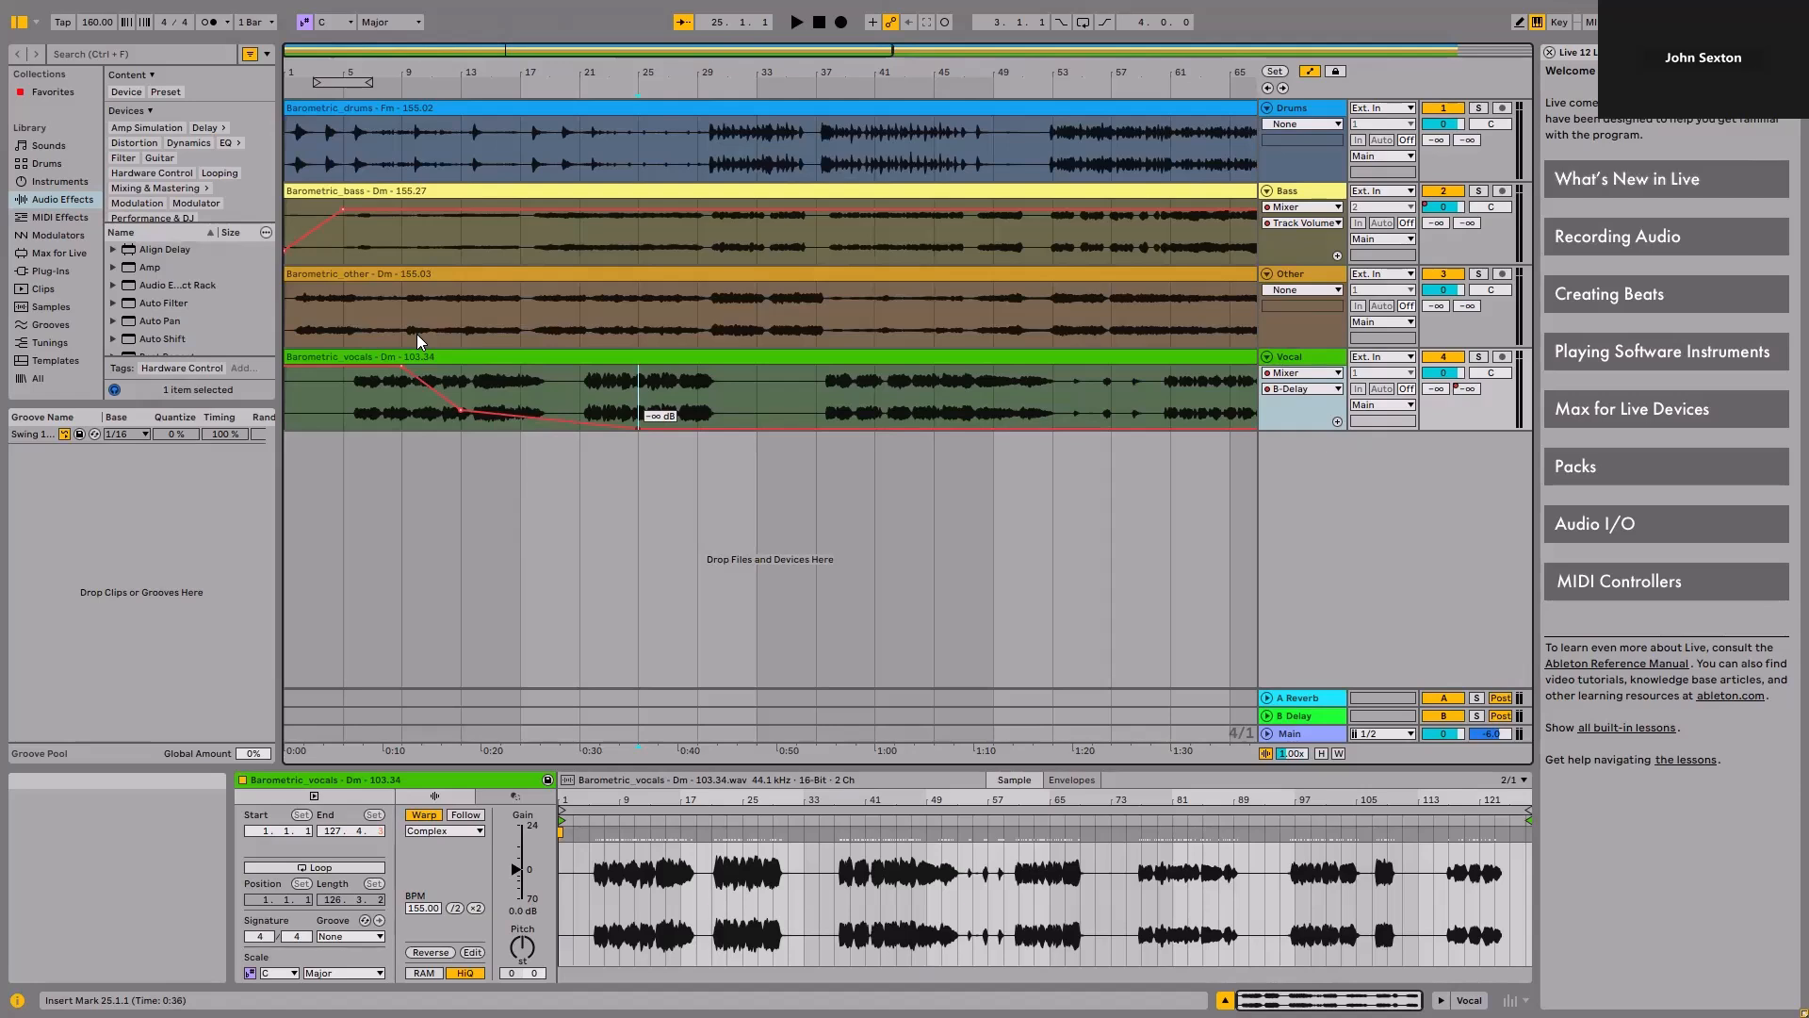
- Play the arrangement from the start past bar 17 to hear the reshaped B-Delay send automation
key(Home)
key(space)
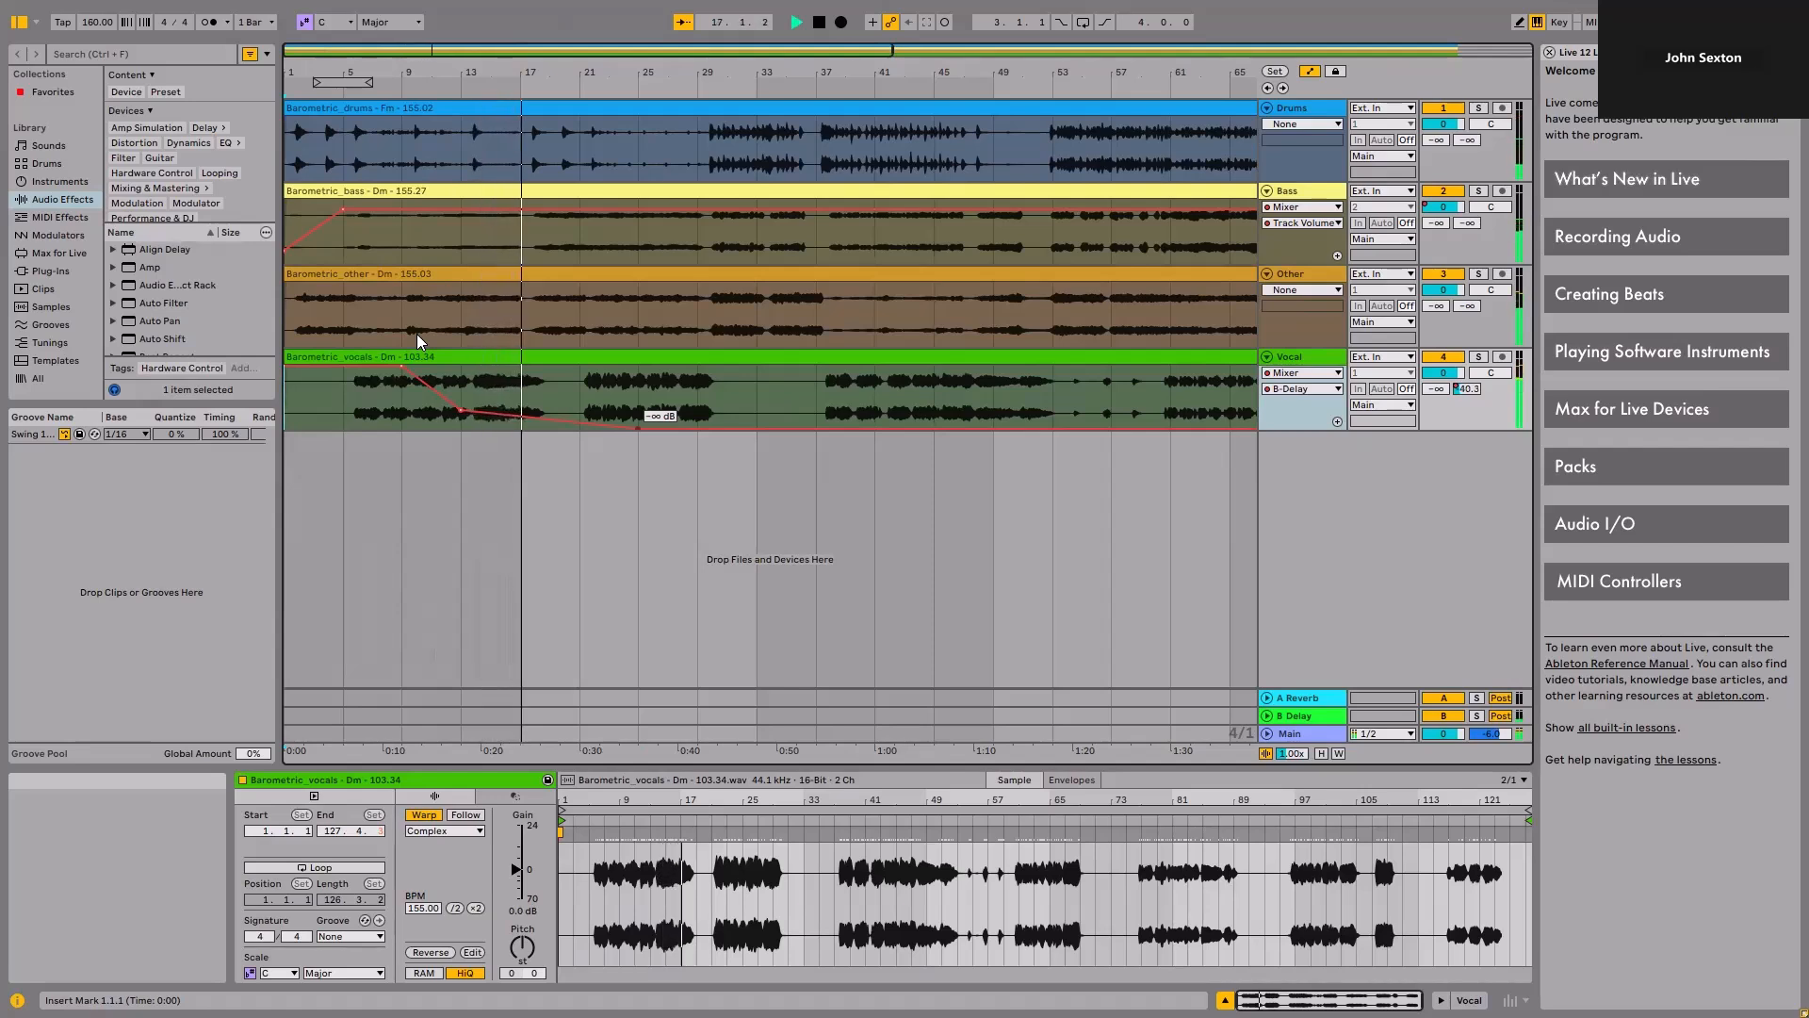
key(space)
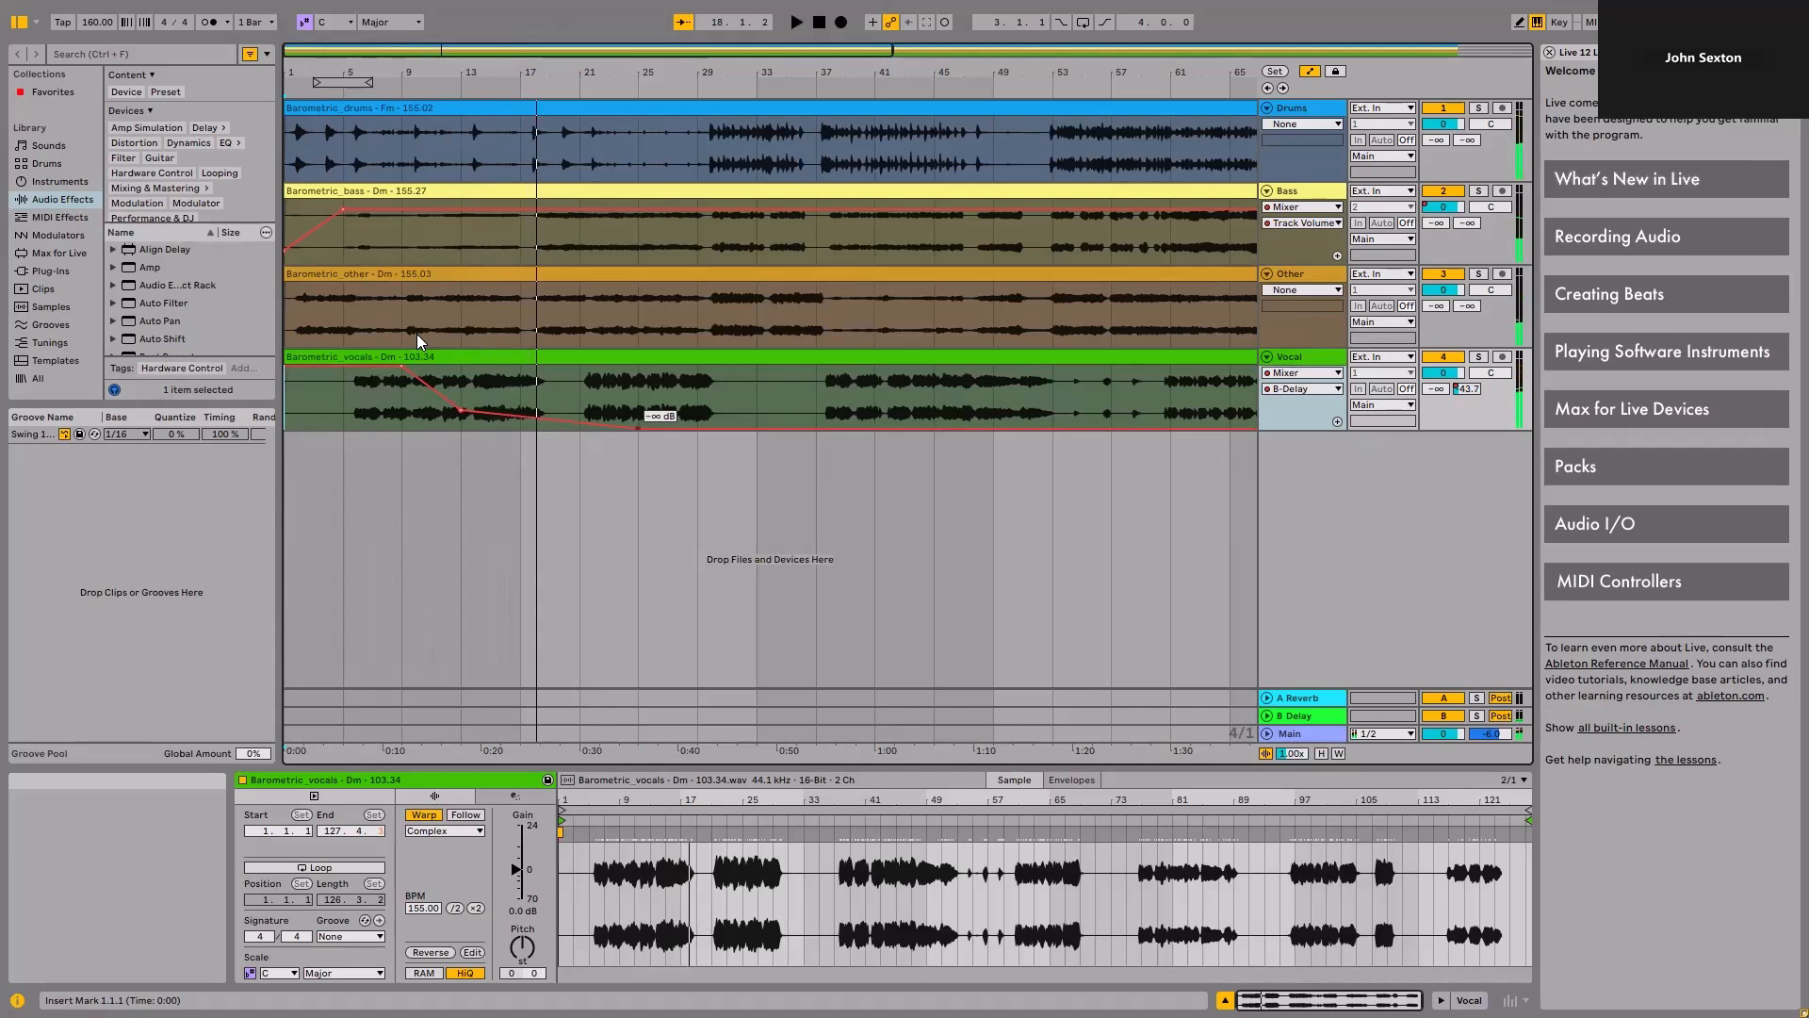